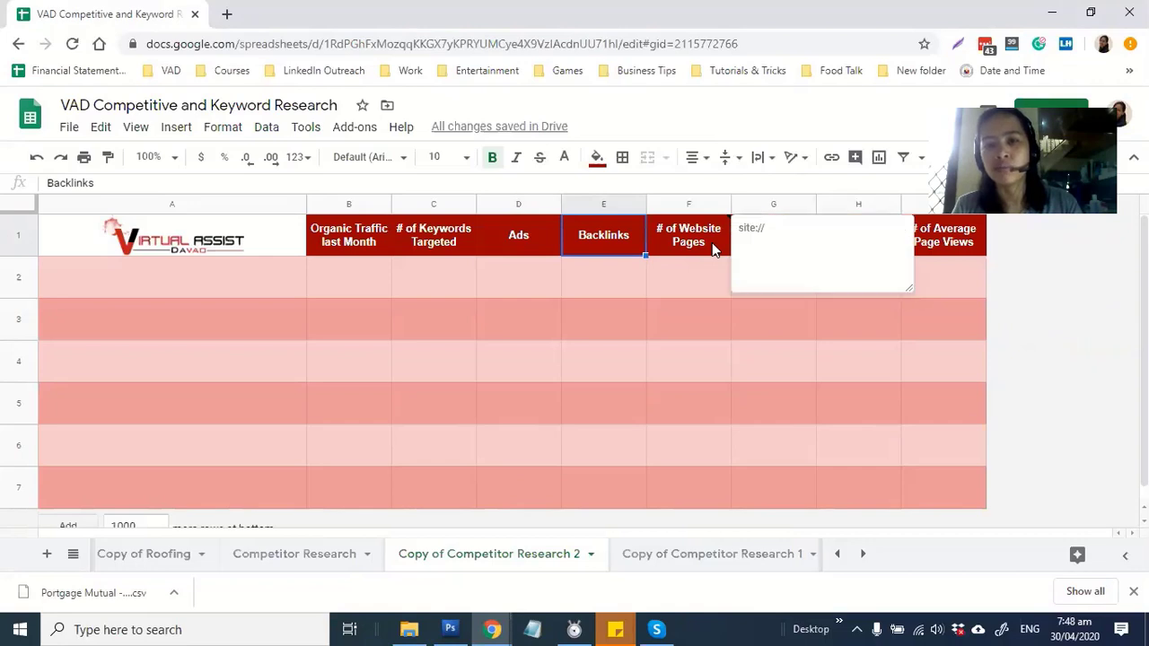
# Review the # of Website Pages, Bounce Rate %, Average time on site and # of Average Page Views headers
pyautogui.click(711, 242)
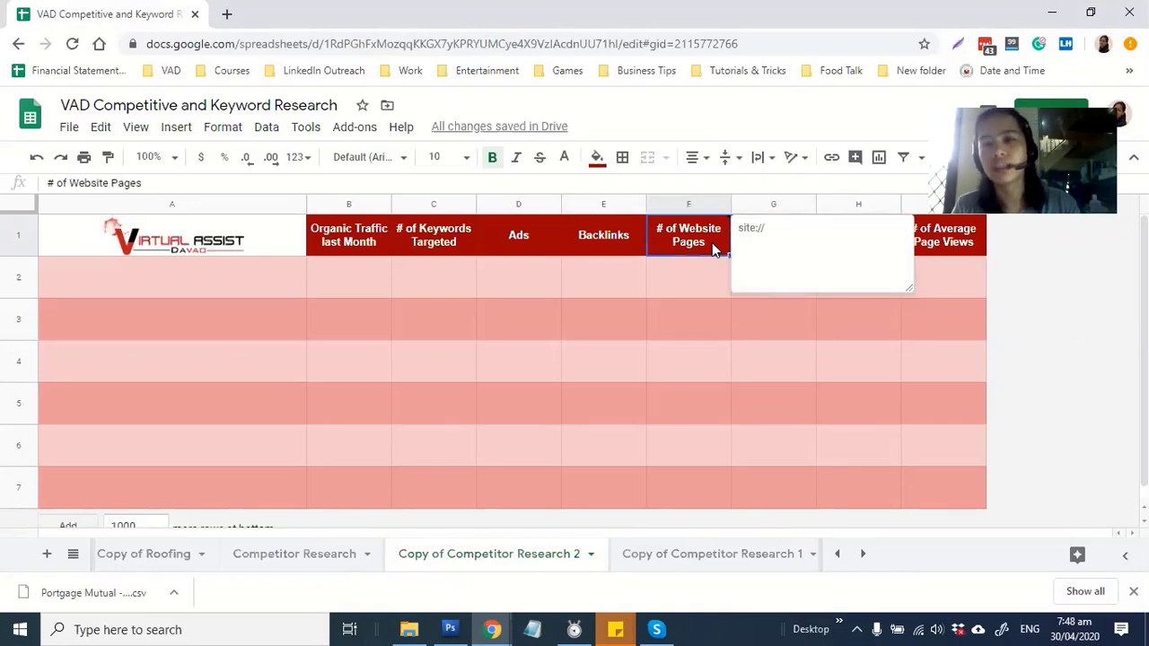
pyautogui.click(688, 297)
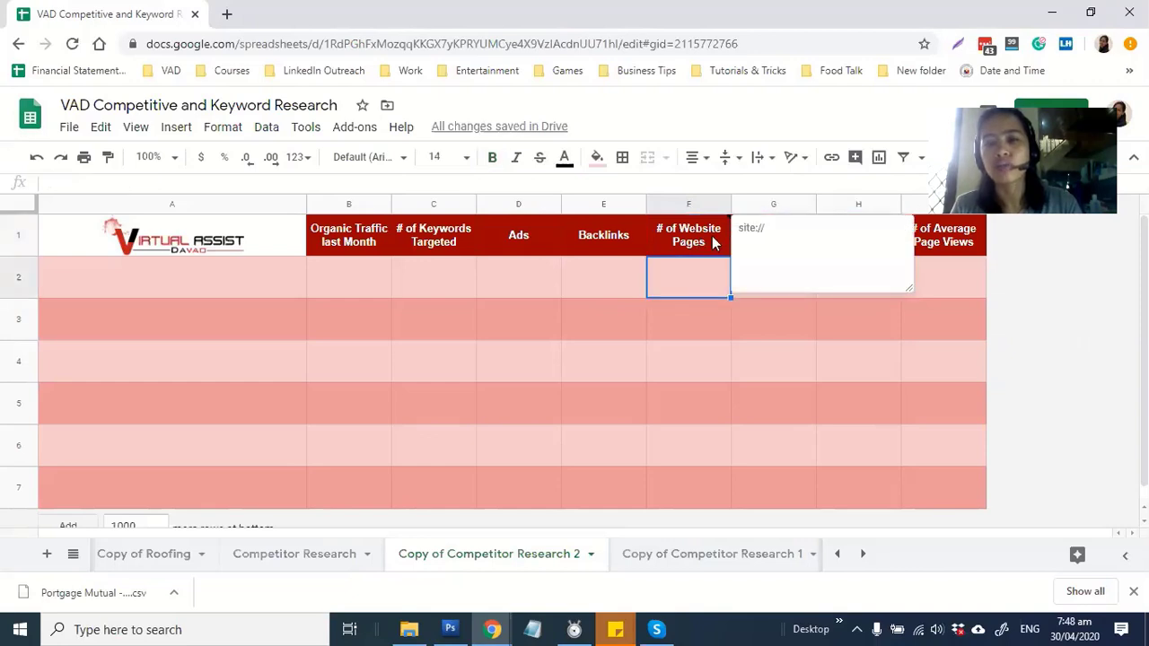
pyautogui.click(709, 242)
pyautogui.click(694, 327)
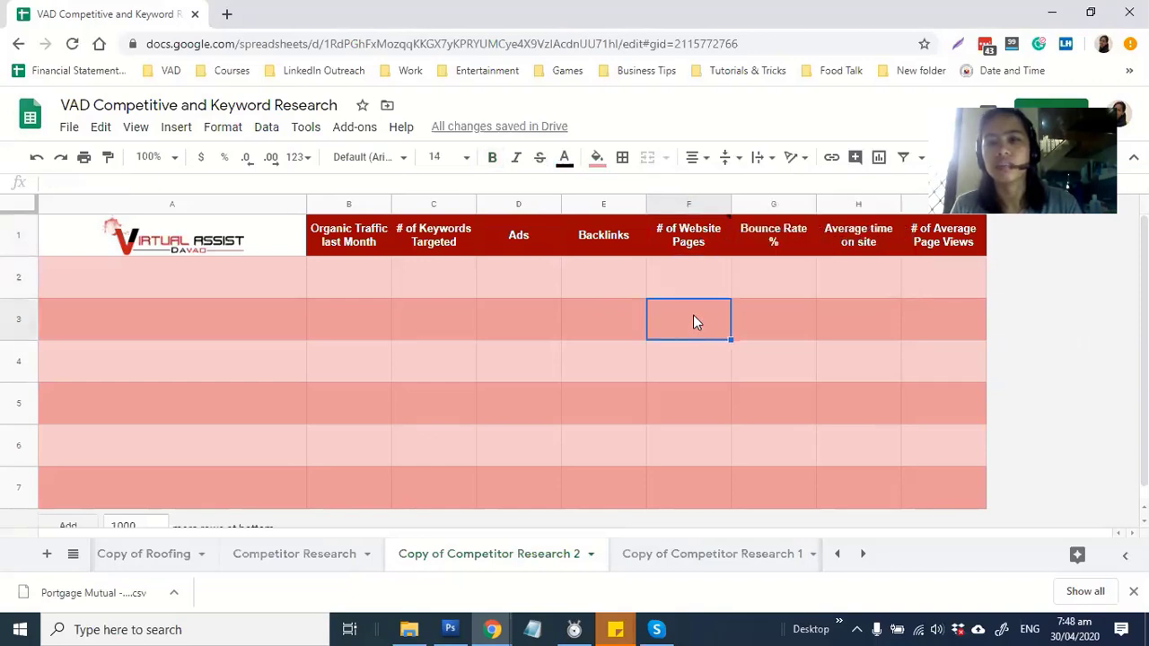
pyautogui.click(786, 251)
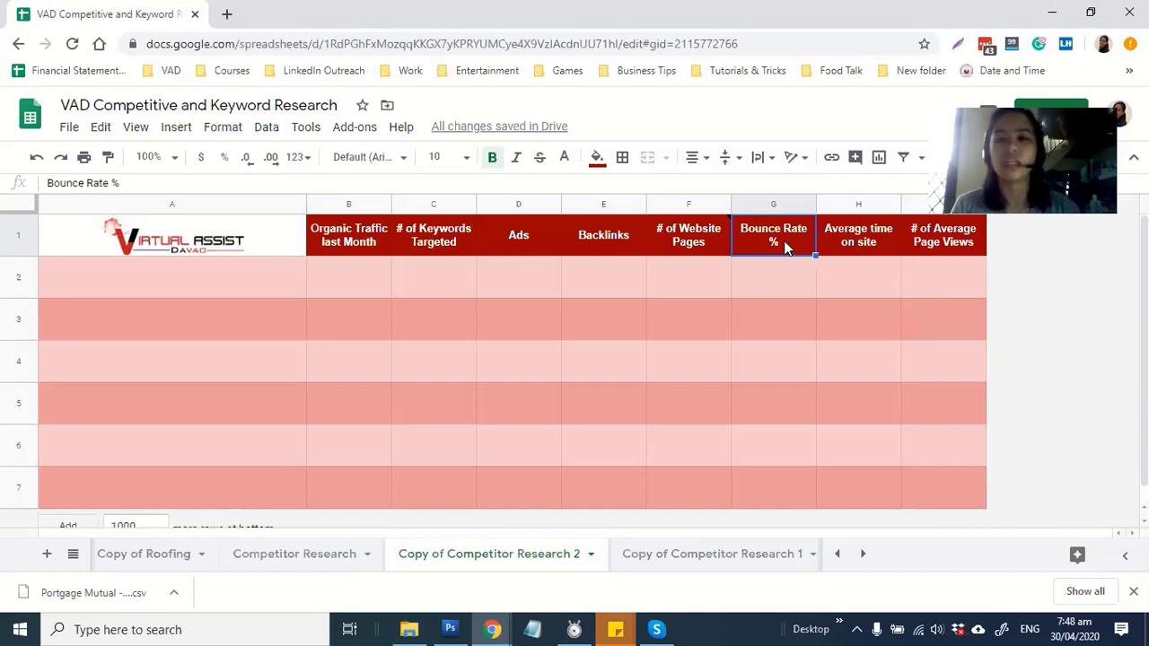
pyautogui.click(860, 244)
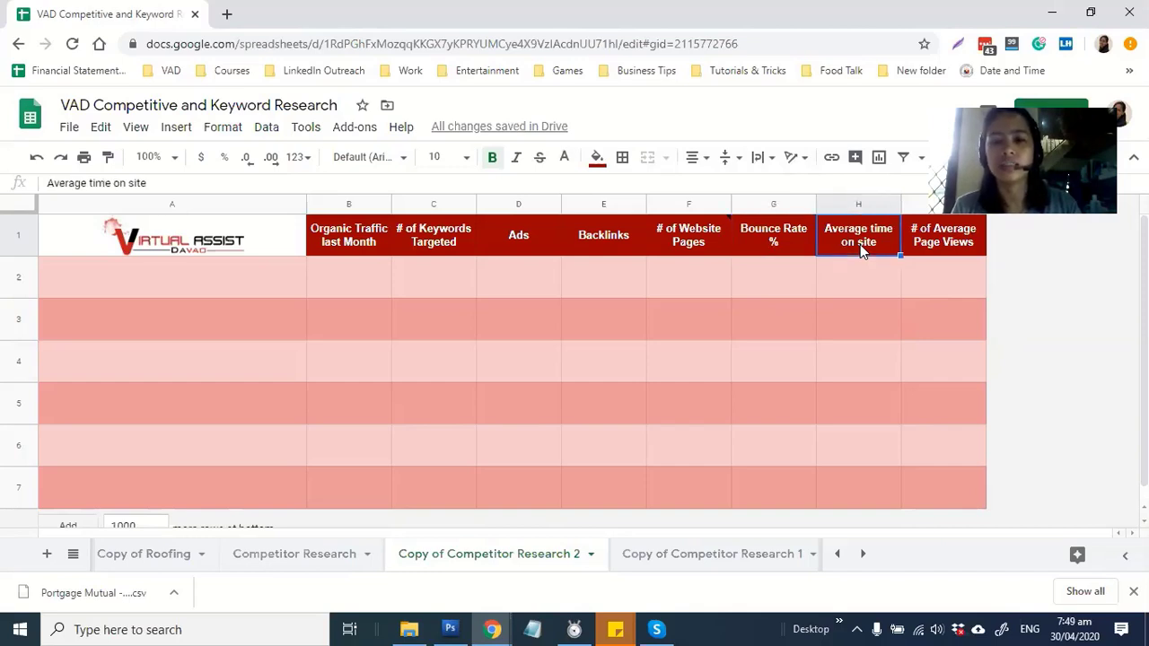
pyautogui.click(789, 254)
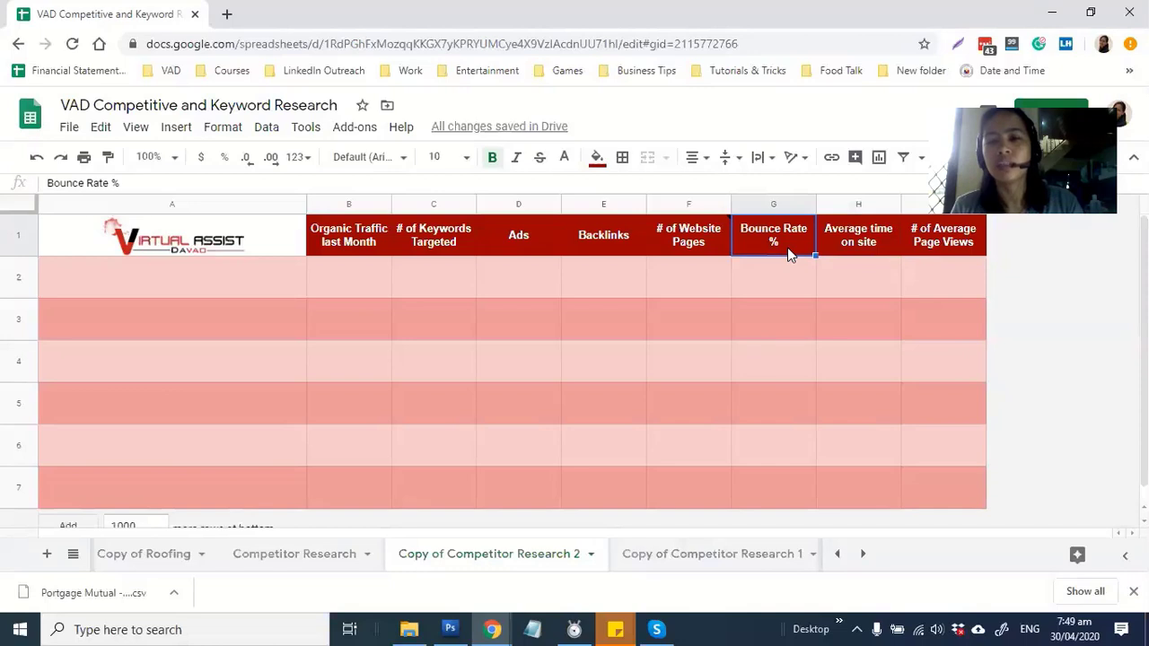
pyautogui.click(854, 248)
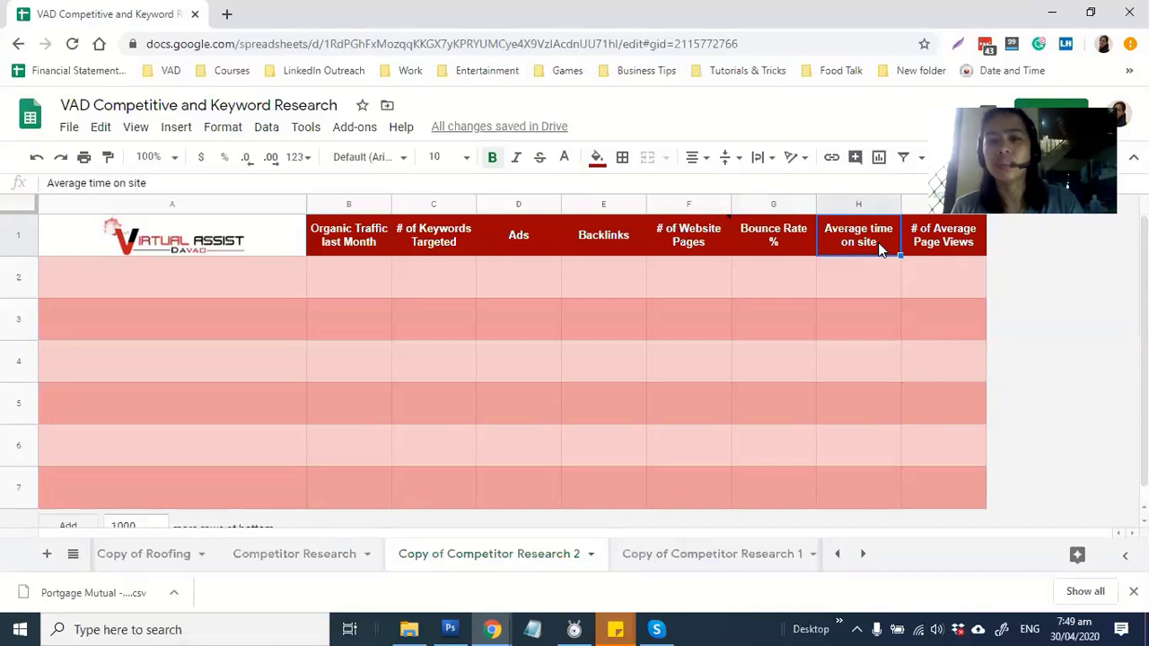
pyautogui.click(933, 254)
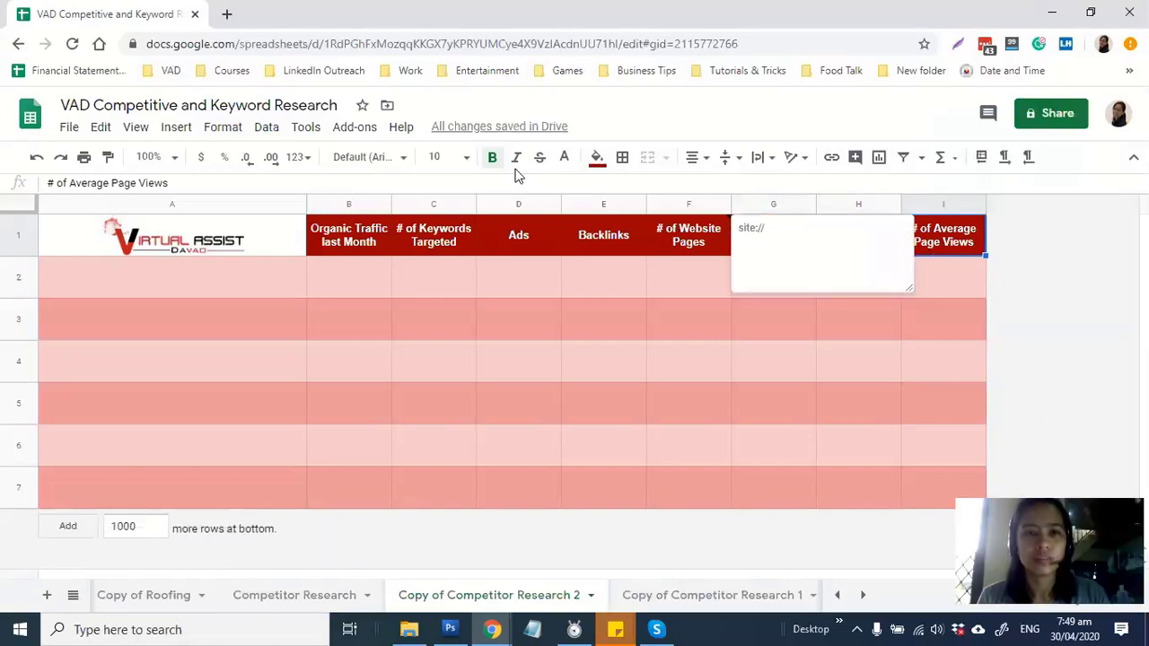
# Open google.com in a new browser tab and start a 'kids' search
pyautogui.click(227, 15)
pyautogui.write('google.com')
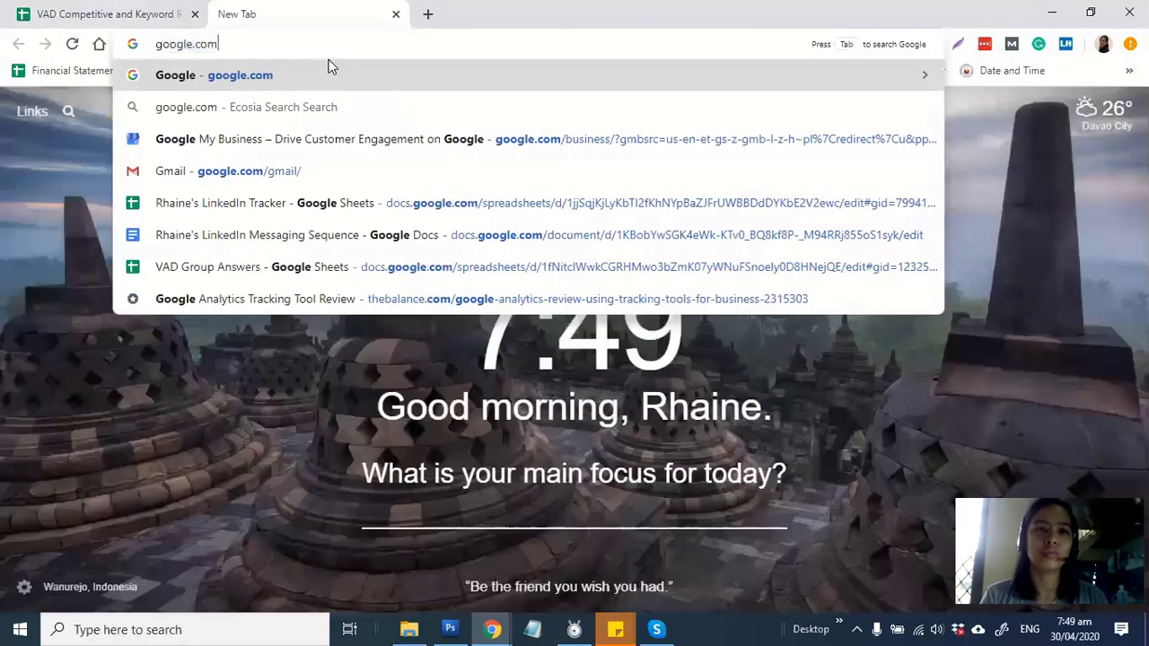
pyautogui.press('Return')
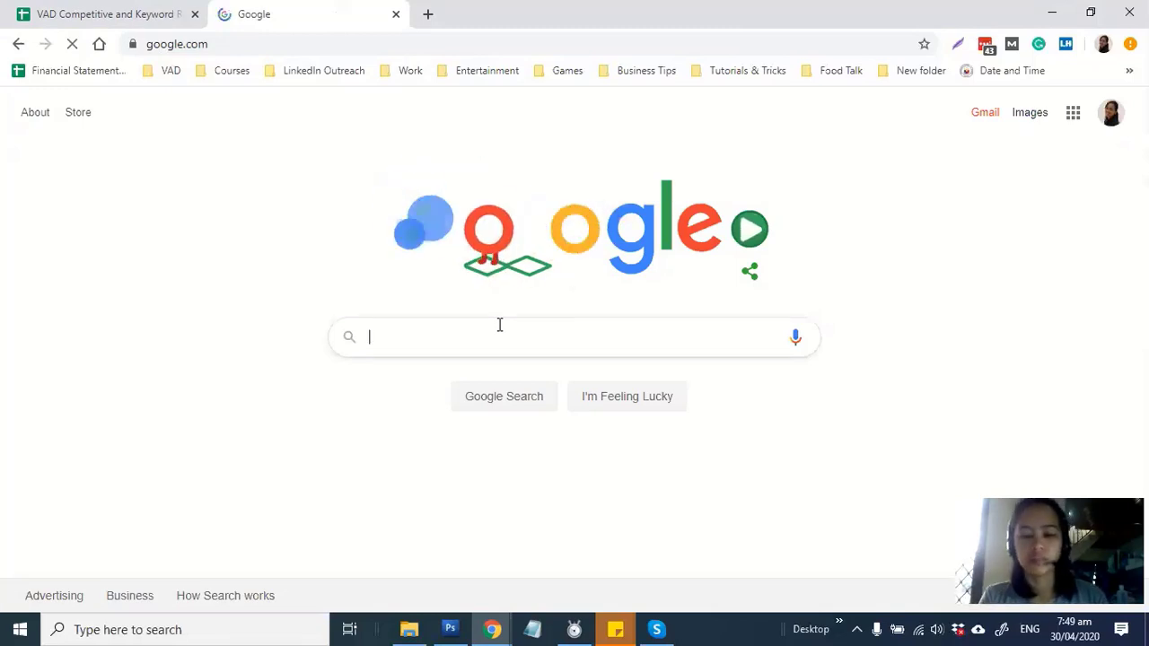
pyautogui.click(500, 325)
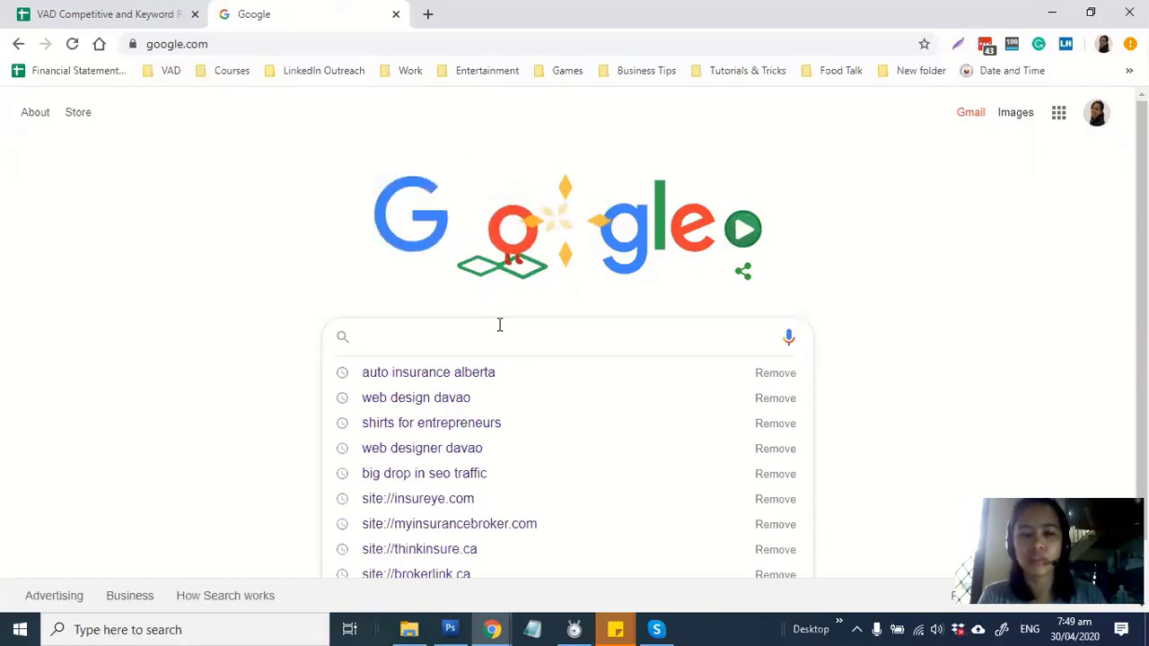
pyautogui.write('kid')
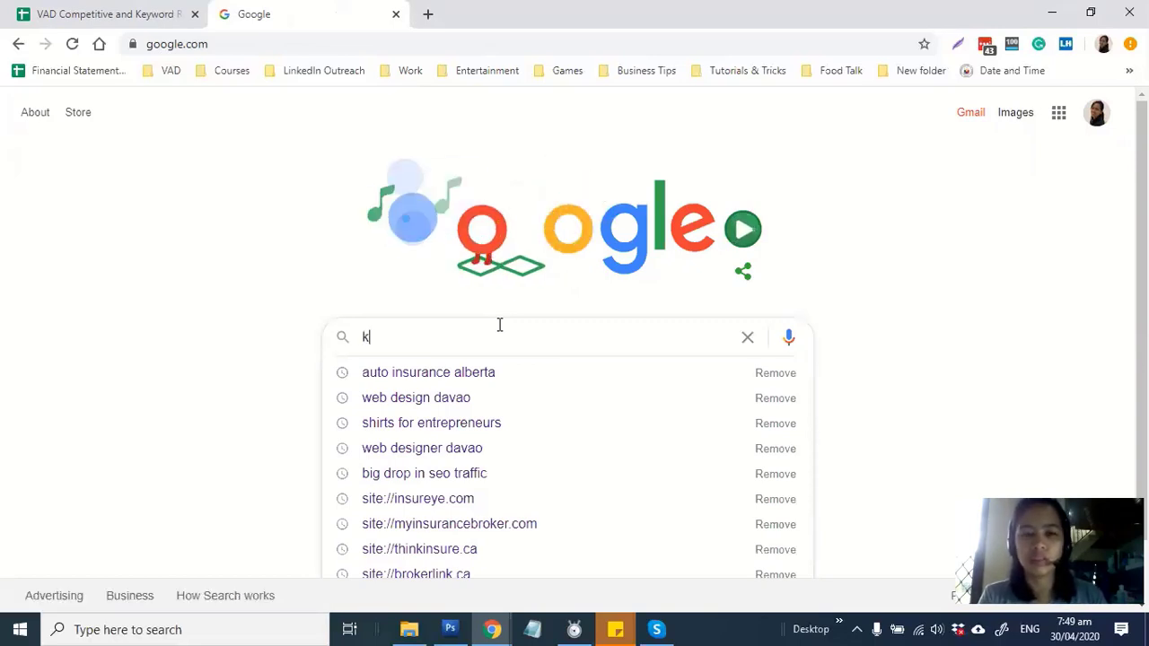
pyautogui.write('s toys review')
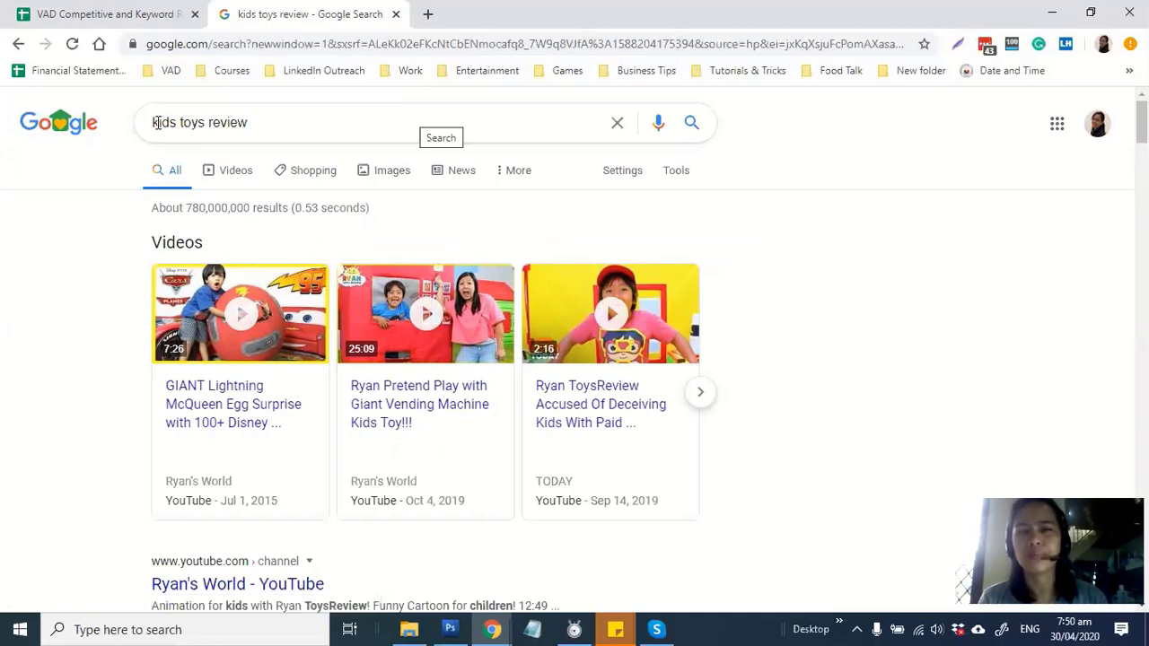
# Revise the search query to 'kid toy reviews' and run it
pyautogui.tripleClick(297, 121)
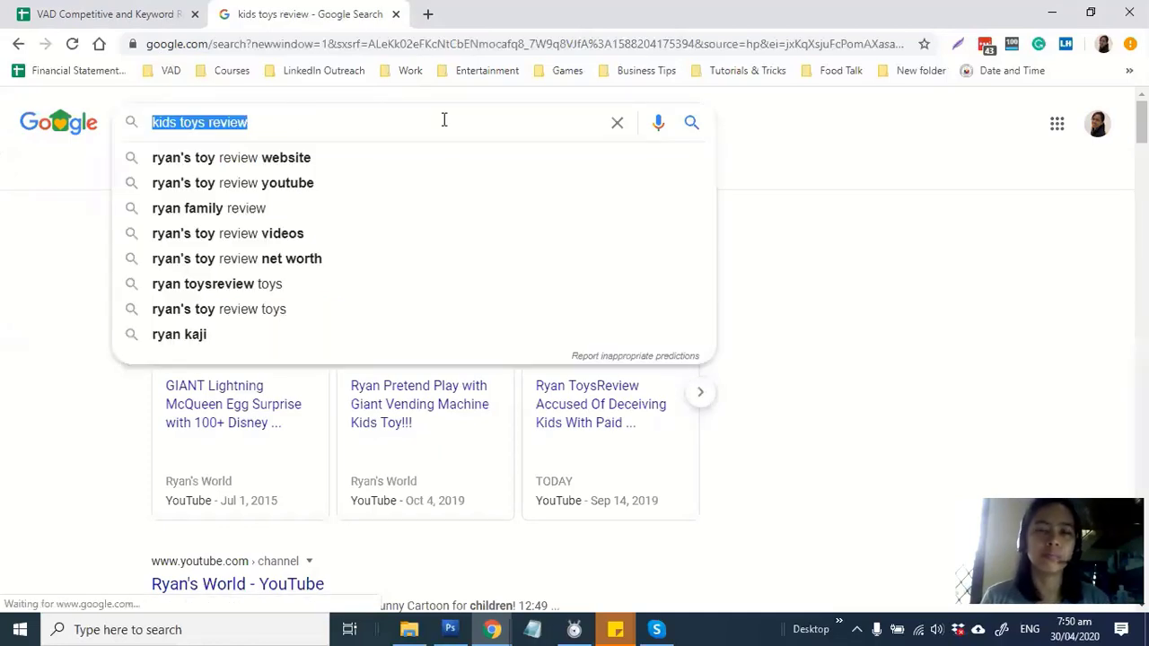
pyautogui.click(827, 125)
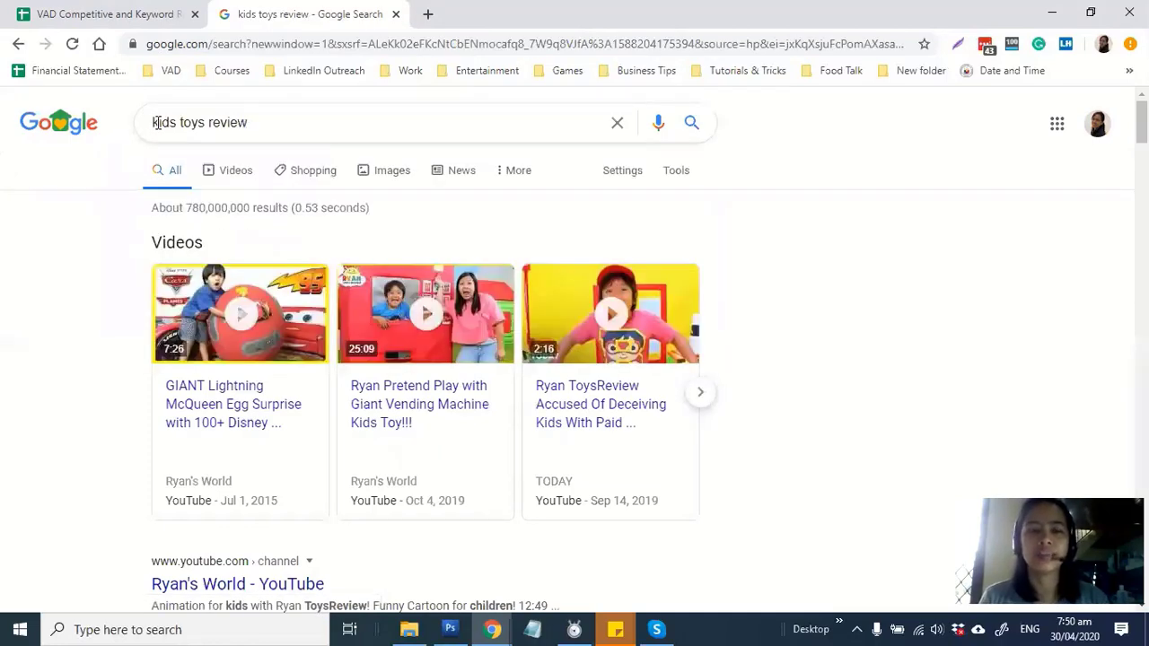
pyautogui.moveTo(158, 123); pyautogui.dragTo(254, 118)
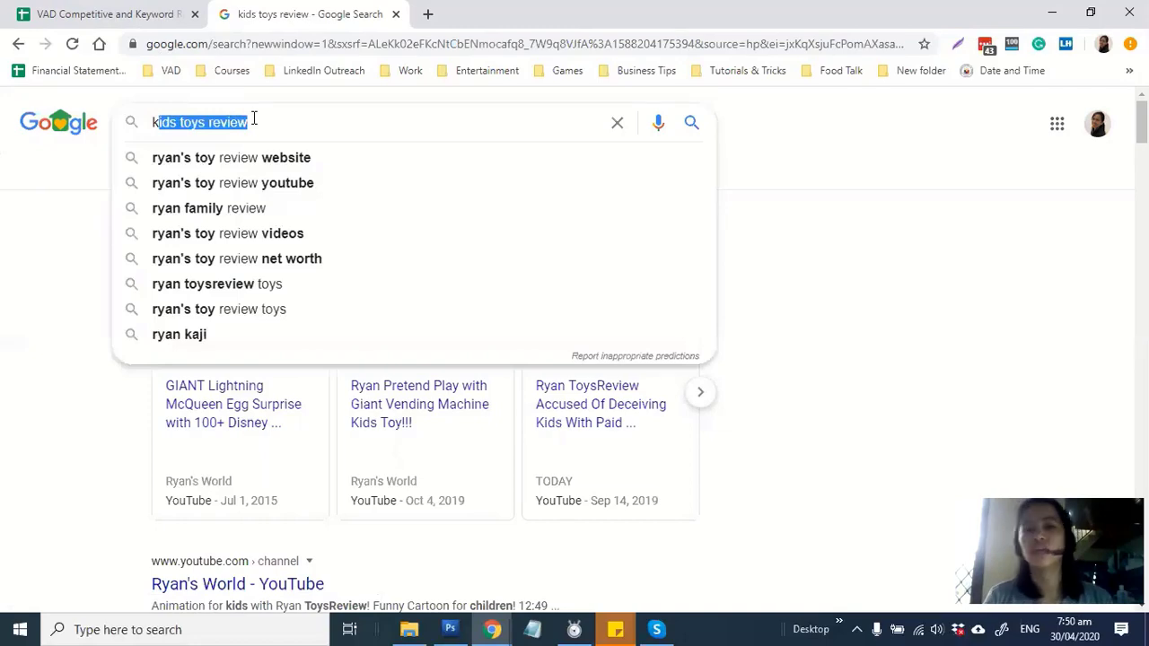
pyautogui.write('id toy reviews')
pyautogui.press('Return')
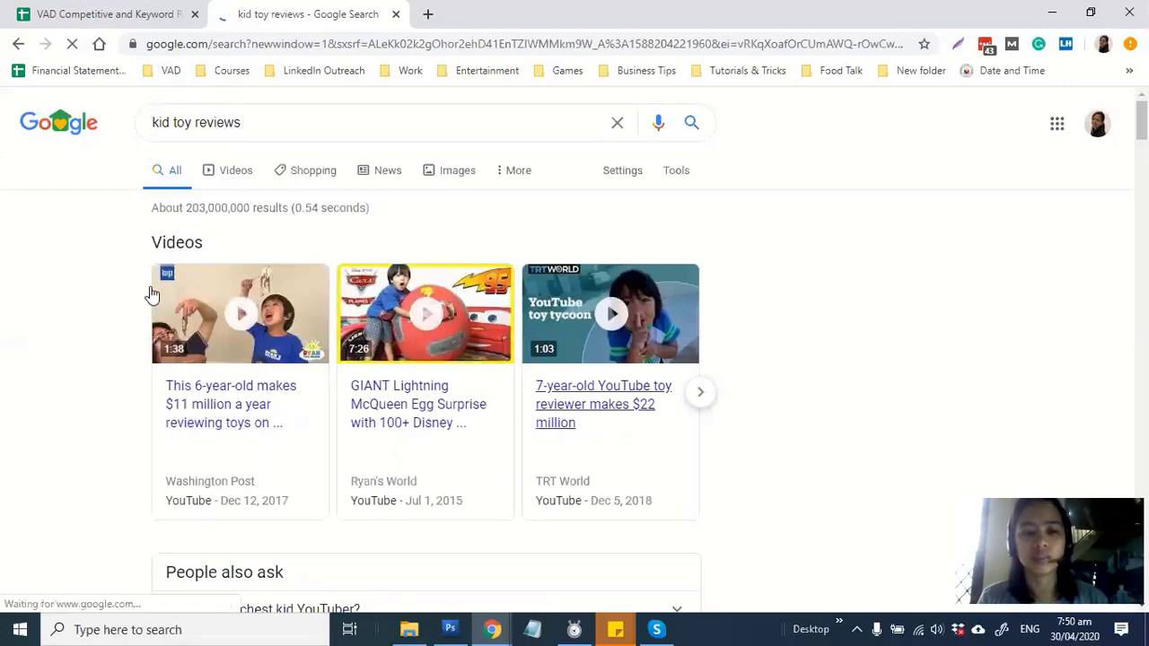
pyautogui.scroll(-1, 149, 353)
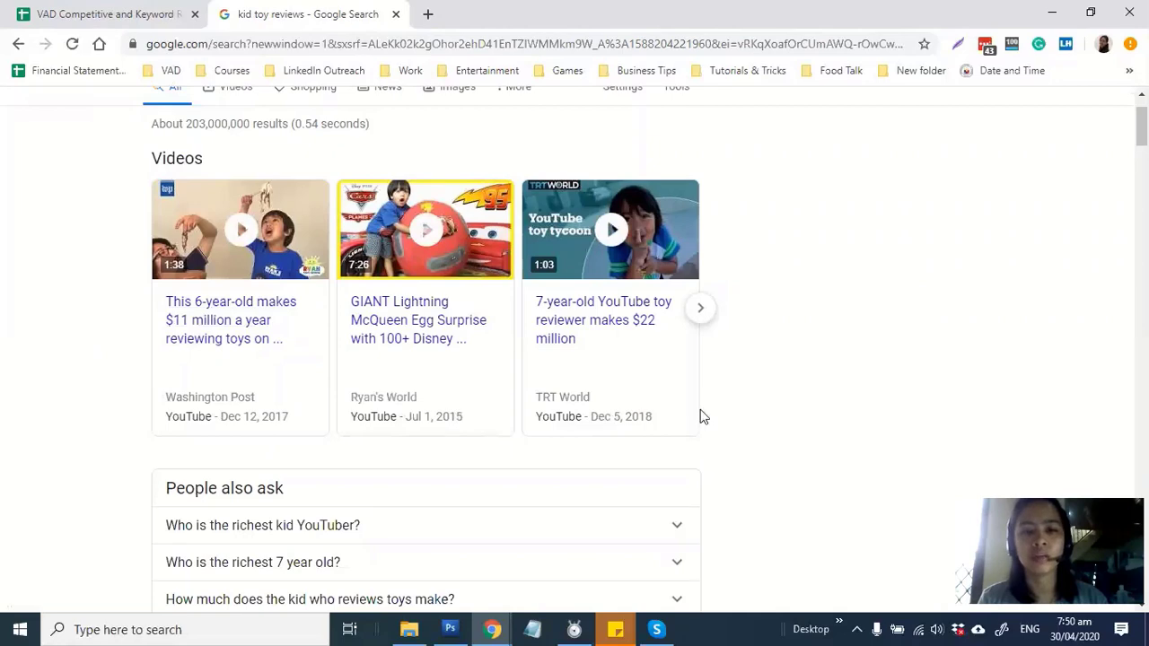
pyautogui.scroll(-3, 781, 411)
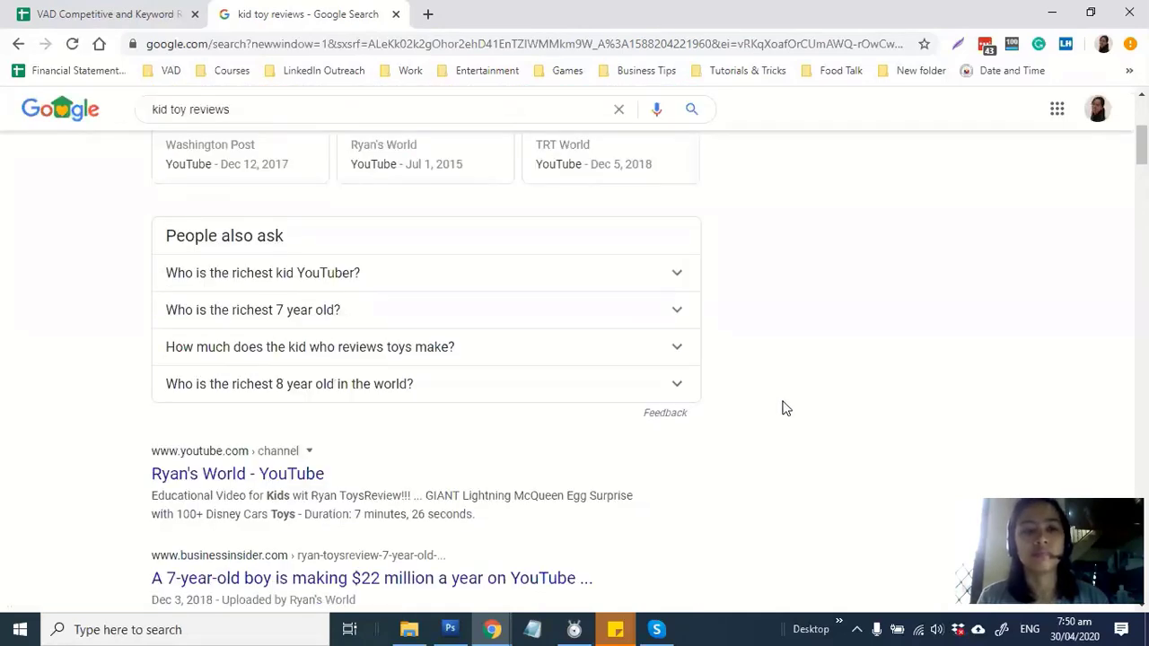
pyautogui.scroll(-1, 783, 408)
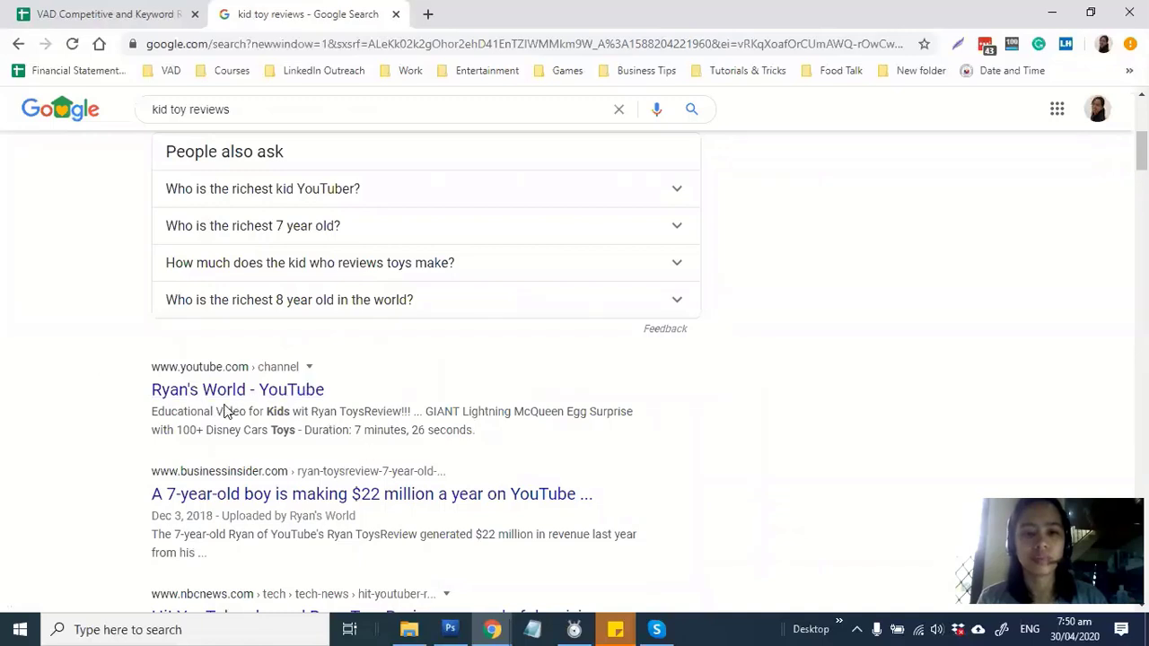
pyautogui.moveTo(266, 412); pyautogui.dragTo(294, 431)
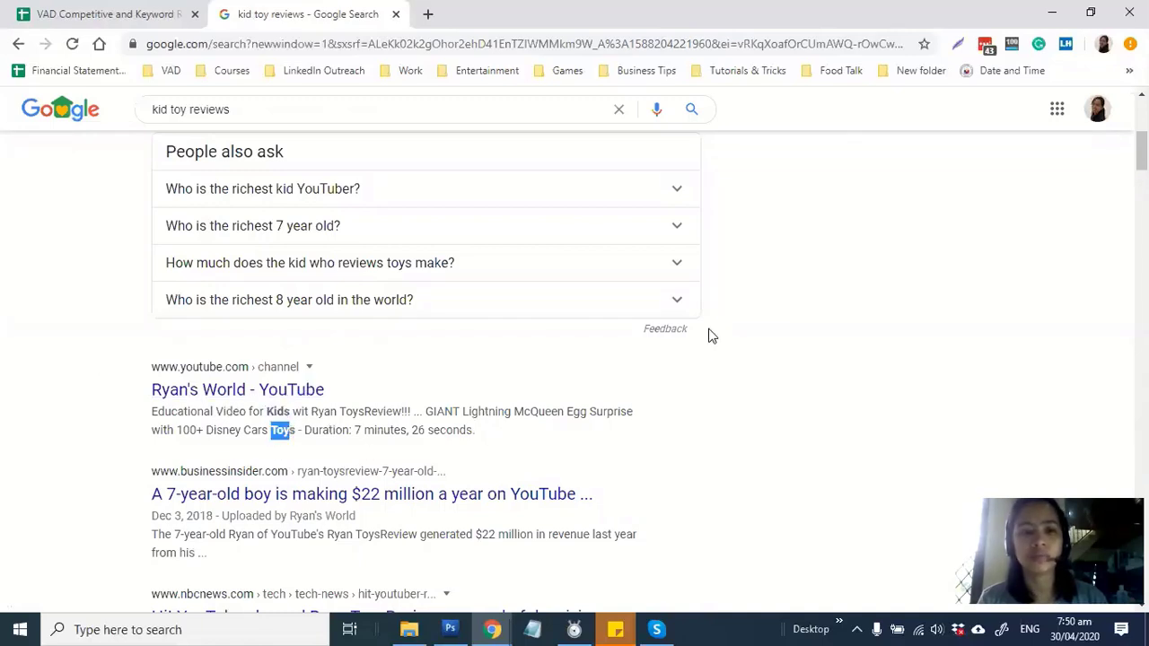
pyautogui.scroll(-2, 759, 339)
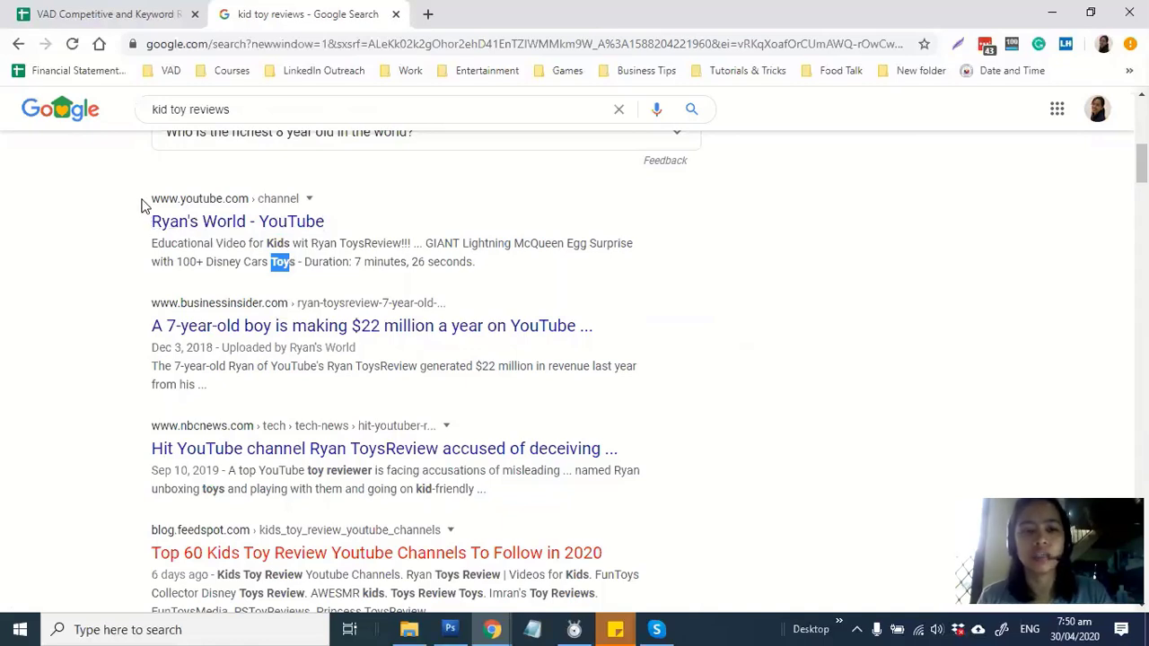
pyautogui.moveTo(140, 205); pyautogui.dragTo(293, 205)
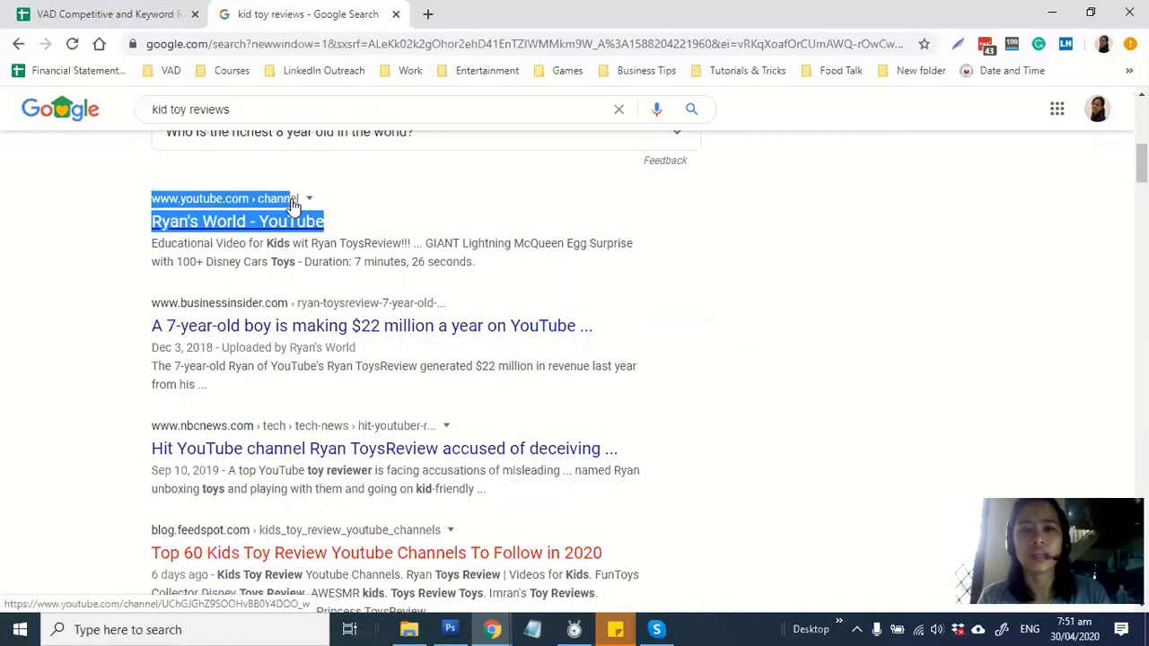
pyautogui.click(122, 222)
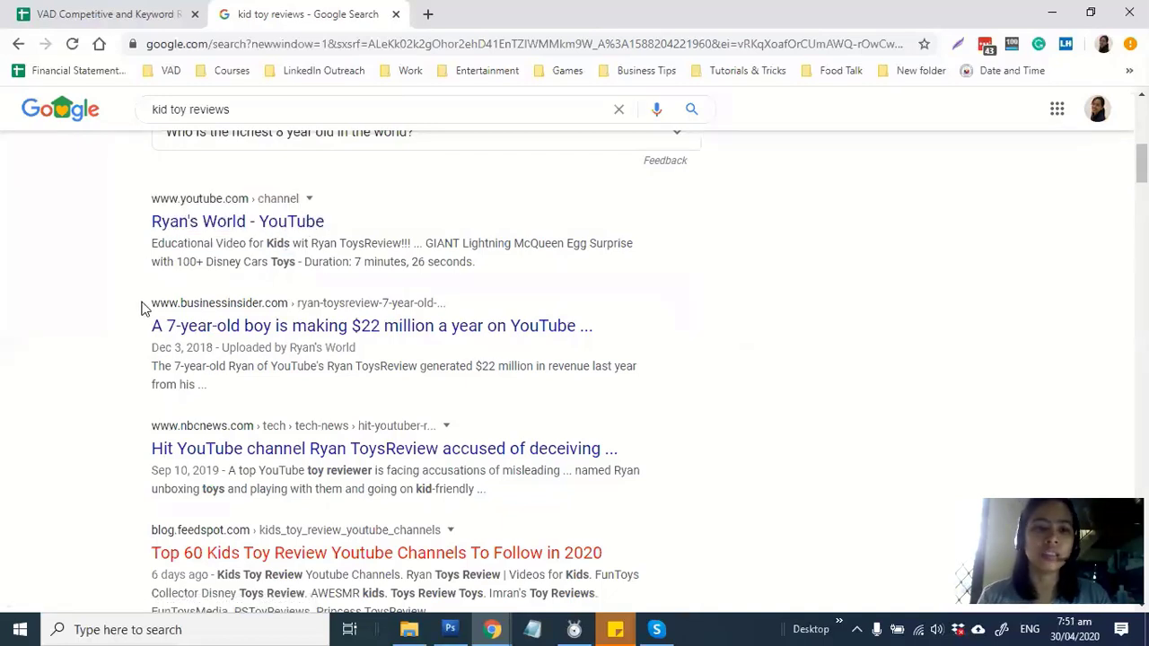
pyautogui.moveTo(142, 307); pyautogui.dragTo(256, 305)
pyautogui.click(69, 310)
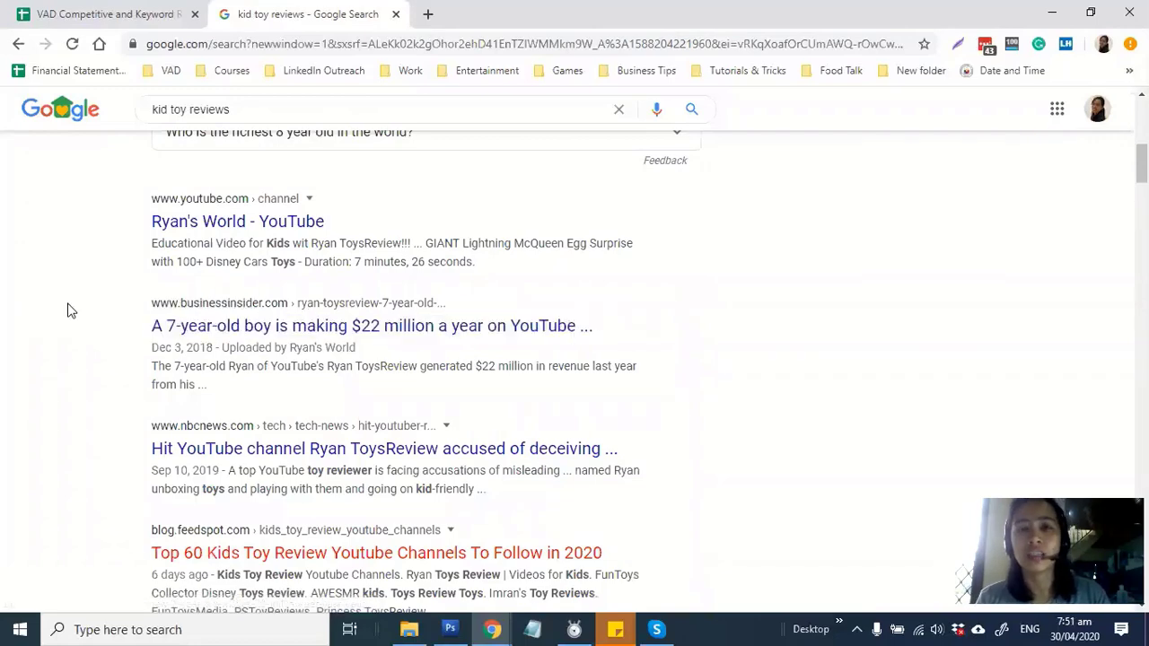
pyautogui.scroll(-2, 75, 299)
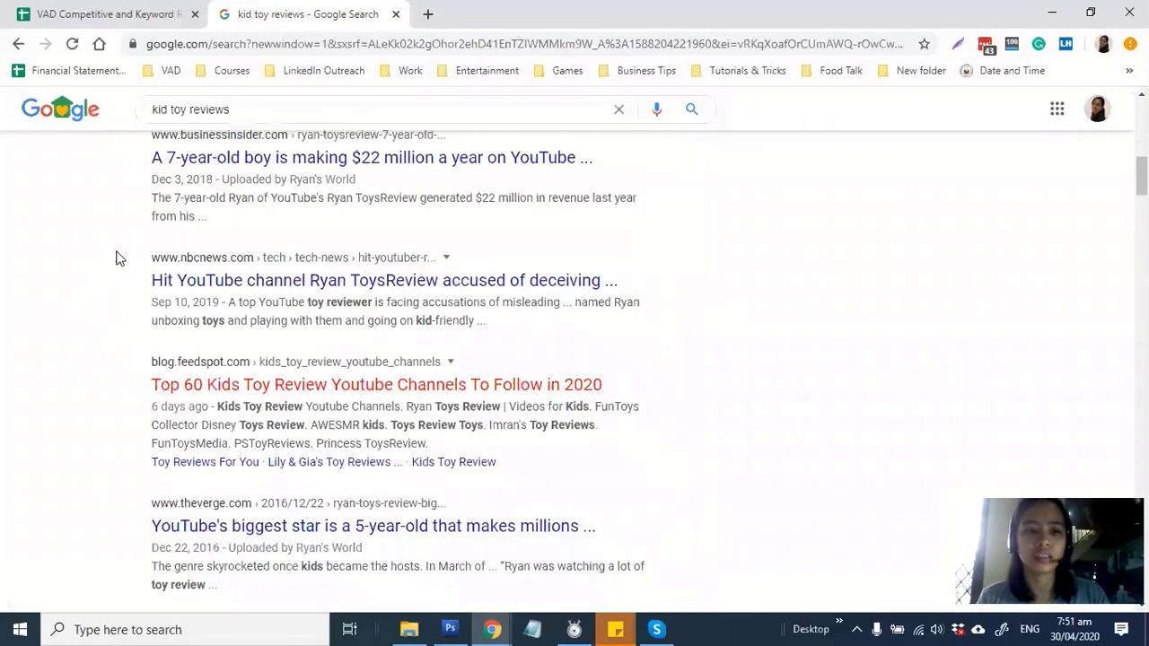
pyautogui.moveTo(139, 258); pyautogui.dragTo(256, 258)
pyautogui.scroll(-3, 36, 339)
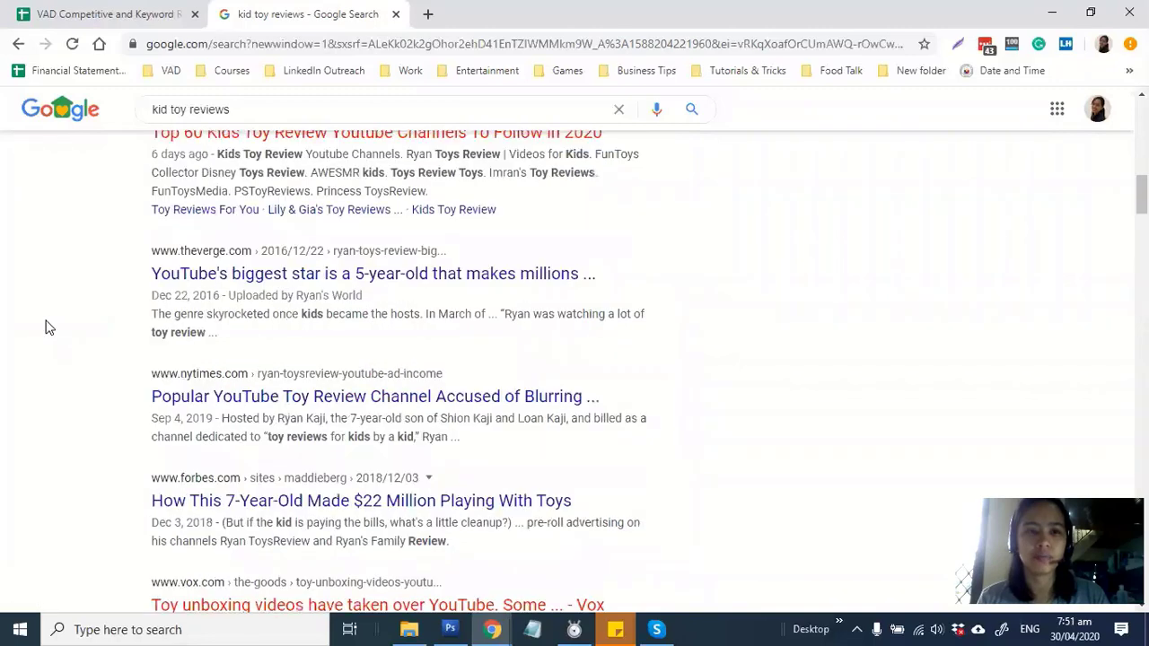
pyautogui.scroll(1, 46, 326)
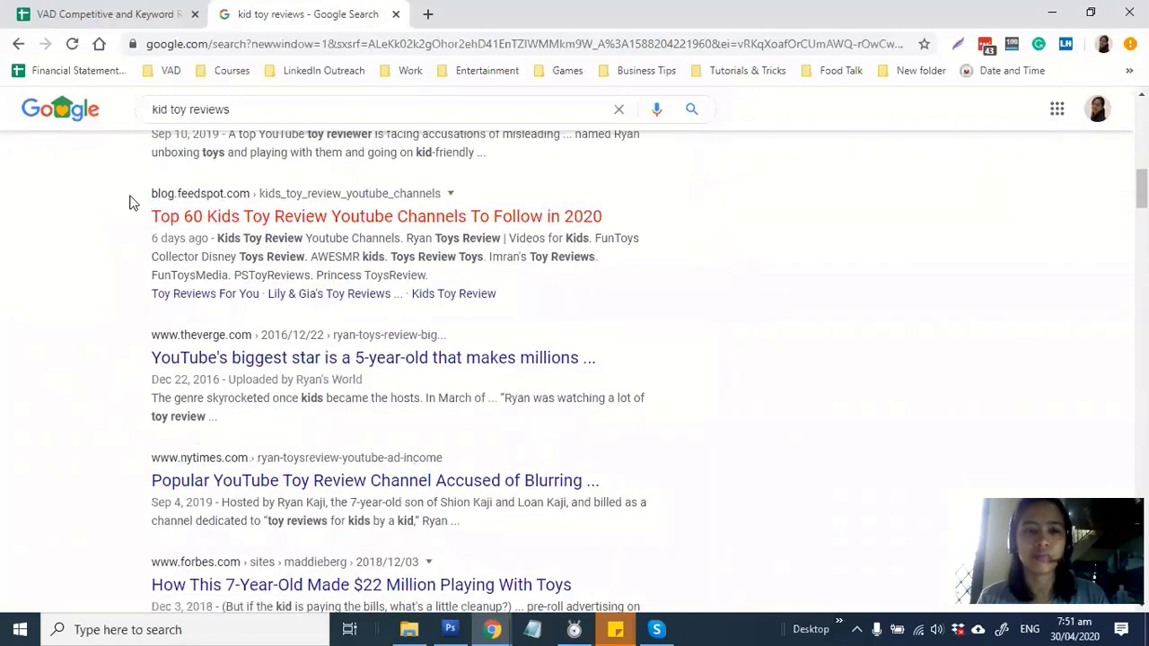
pyautogui.moveTo(131, 200); pyautogui.dragTo(225, 203)
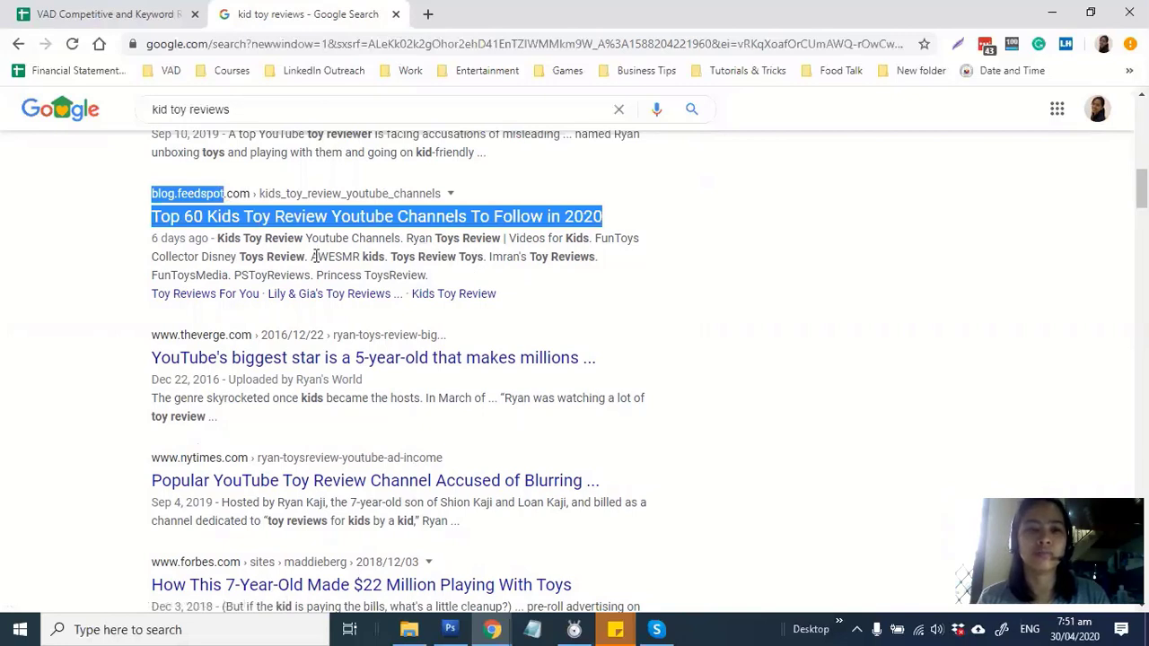
pyautogui.click(53, 244)
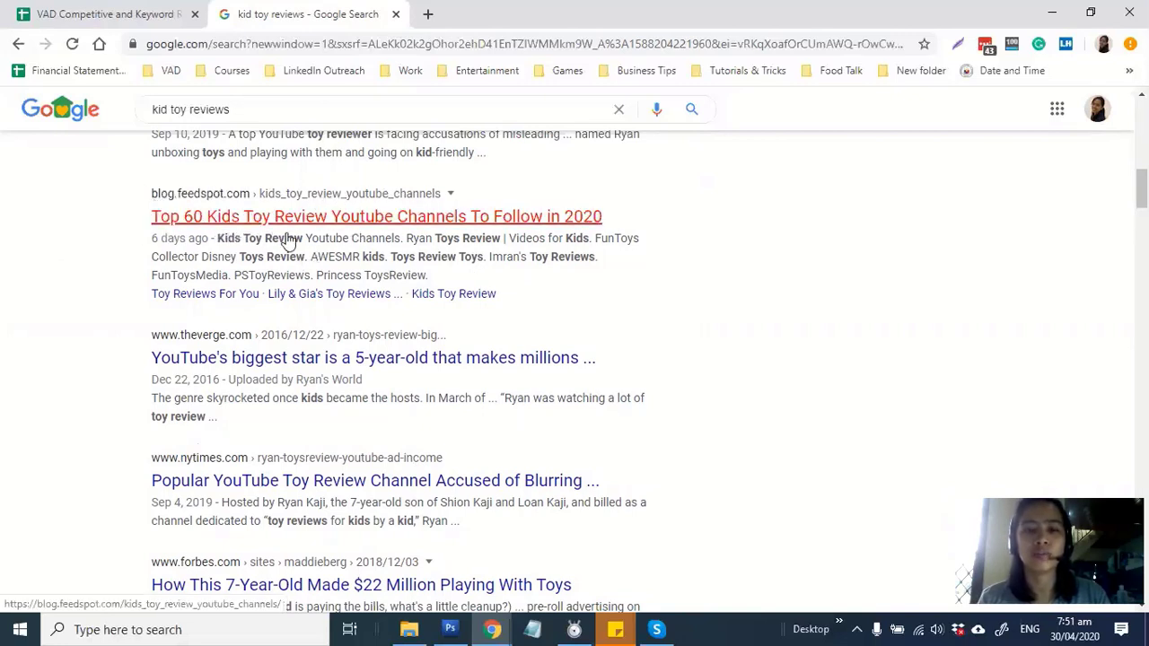
pyautogui.scroll(-1, 881, 290)
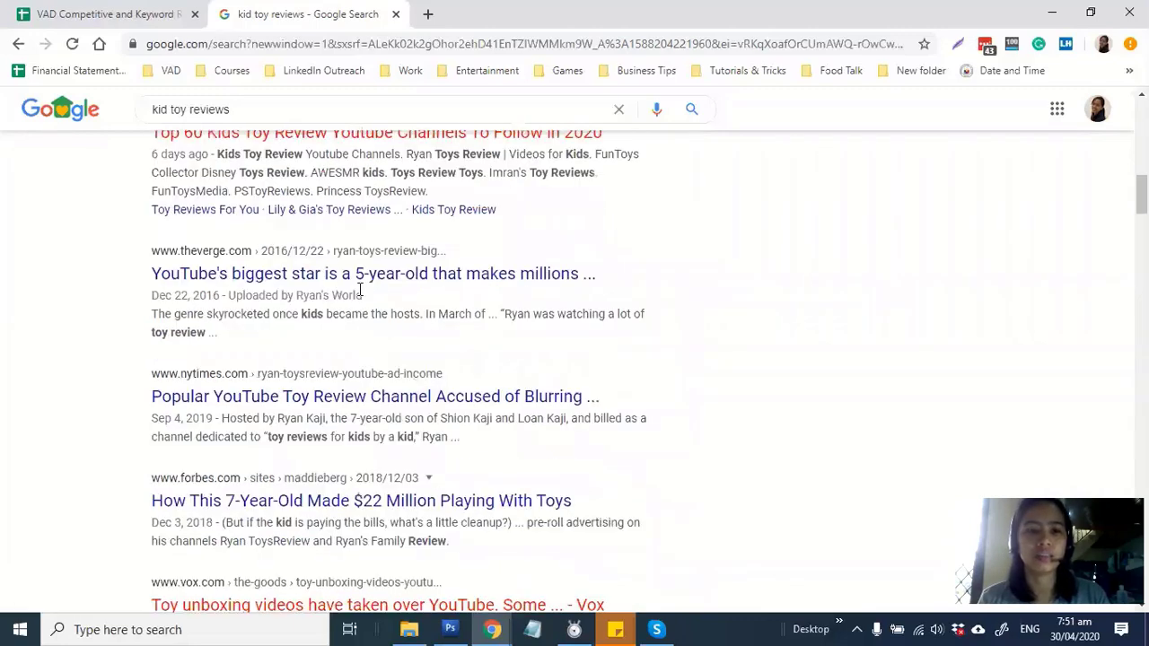
pyautogui.scroll(-2, 233, 248)
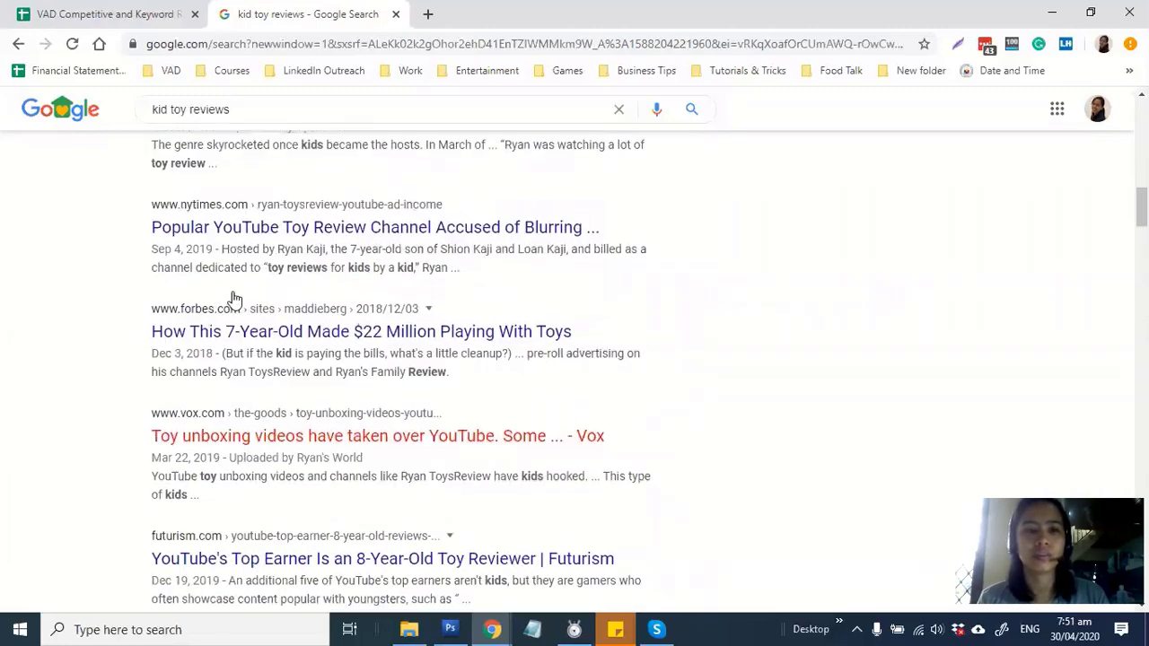
pyautogui.scroll(-2, 233, 297)
pyautogui.scroll(-1, 234, 293)
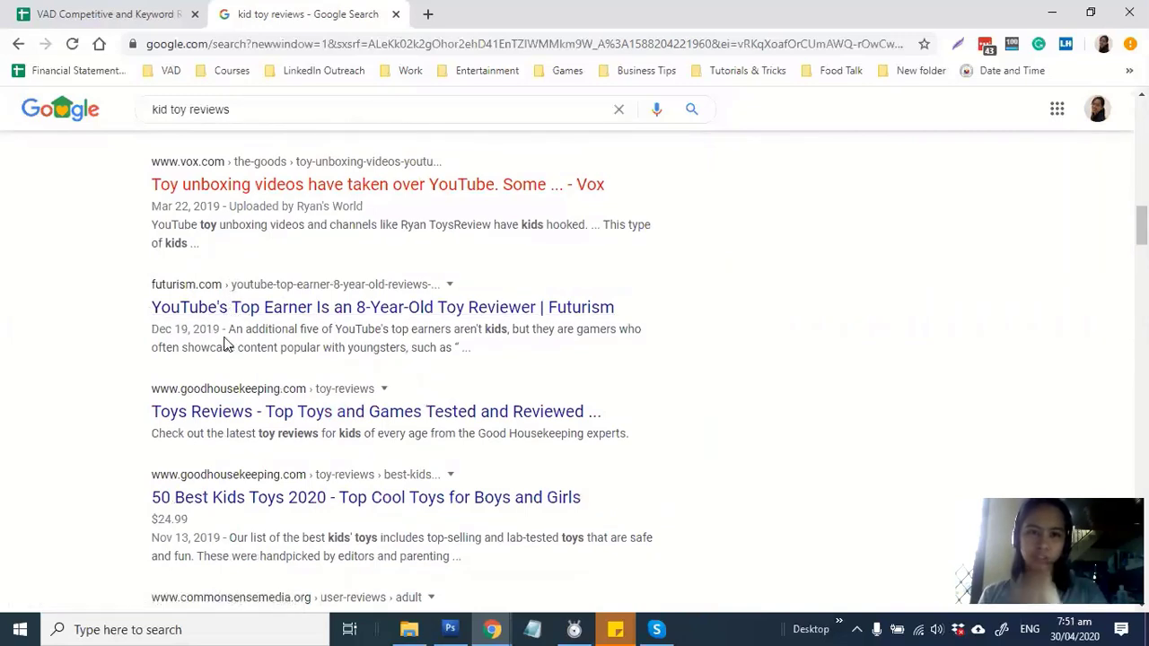
pyautogui.scroll(-2, 219, 324)
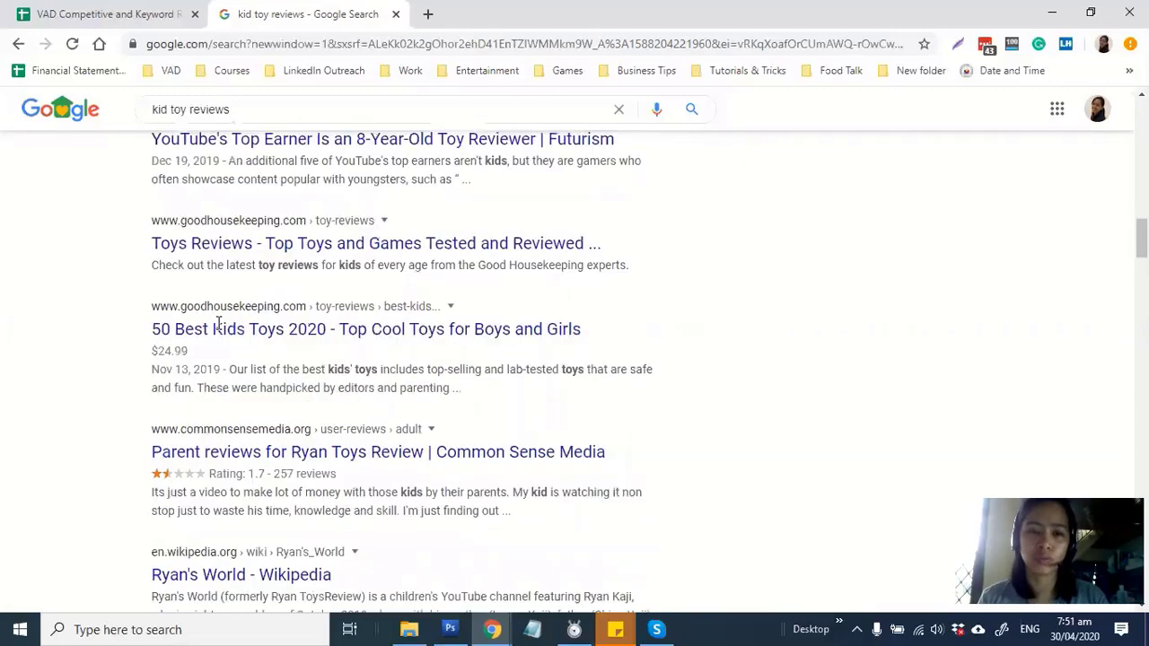
pyautogui.scroll(-2, 218, 324)
pyautogui.scroll(-10, 218, 324)
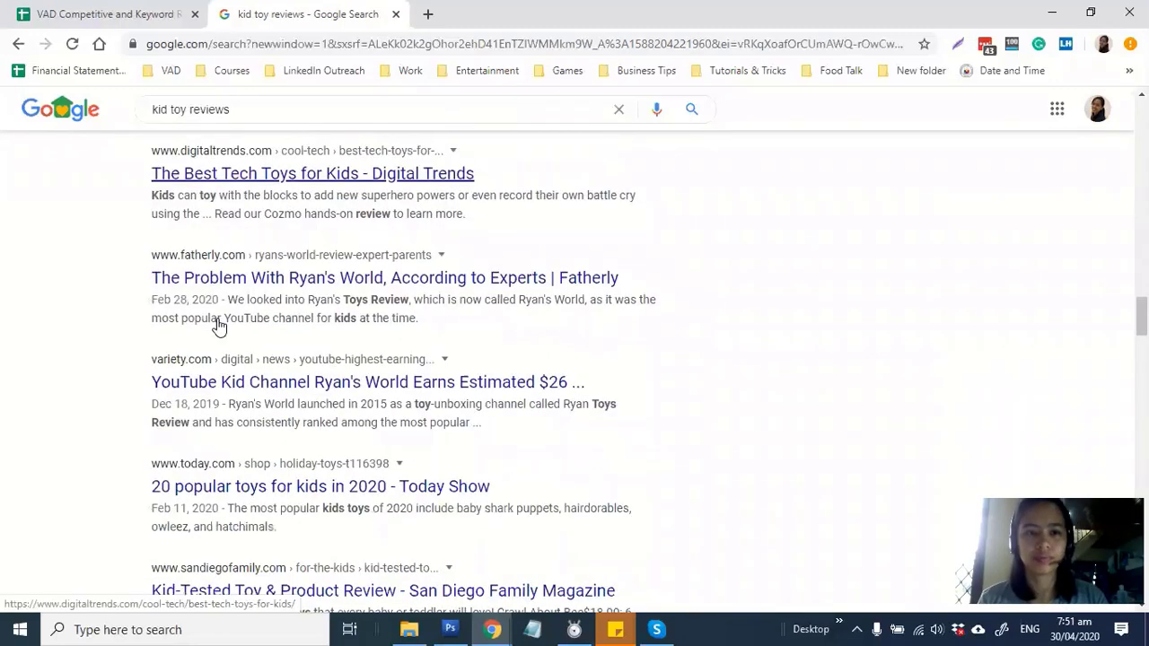
pyautogui.scroll(5, 218, 324)
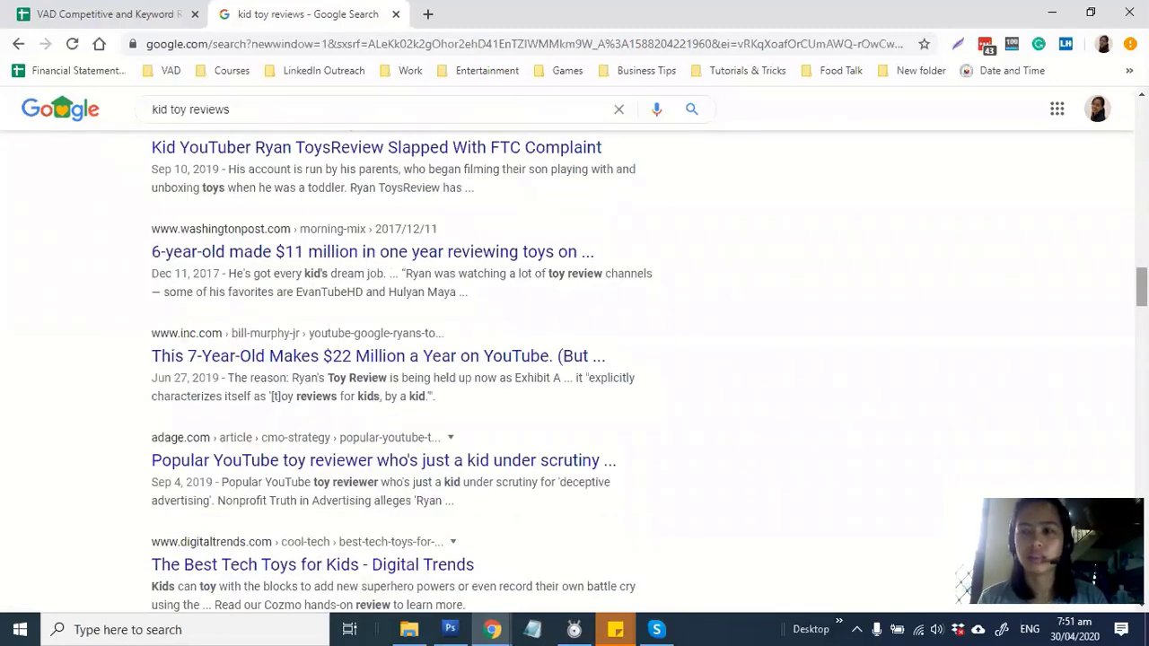
pyautogui.scroll(15, 898, 132)
# Change the query to 'kid toy reviews blog', fixing the typo, and scroll through the blog results
pyautogui.click(443, 120)
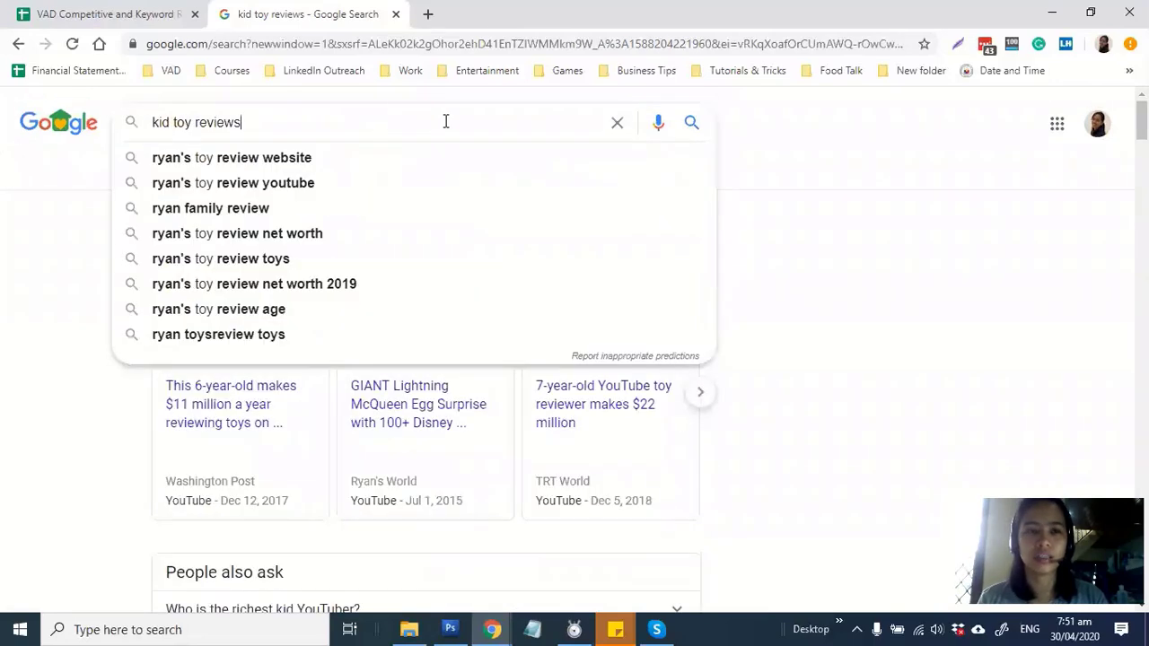
pyautogui.moveTo(443, 120); pyautogui.dragTo(1, 127)
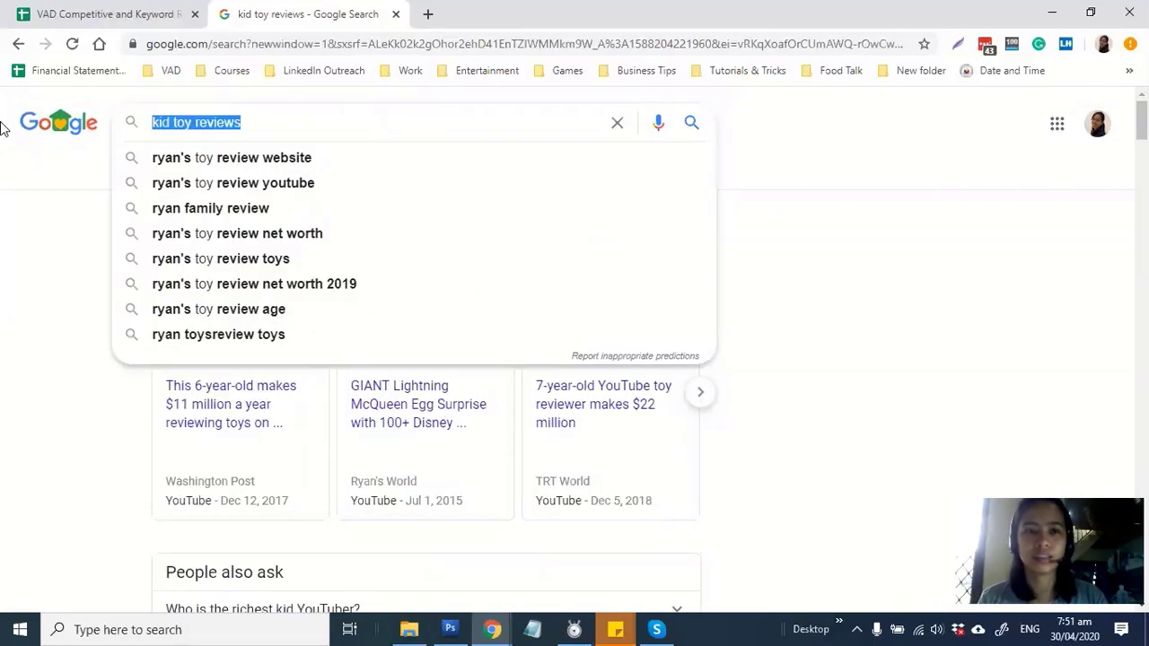
pyautogui.click(371, 129)
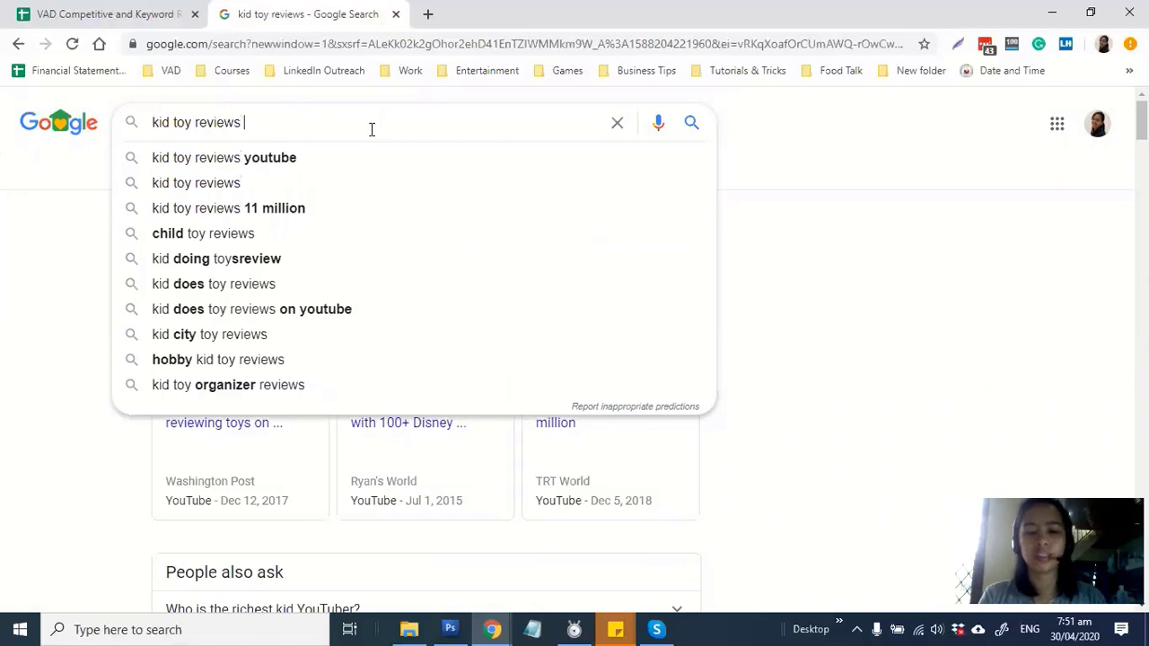
pyautogui.write('webst')
pyautogui.press('BackSpace')
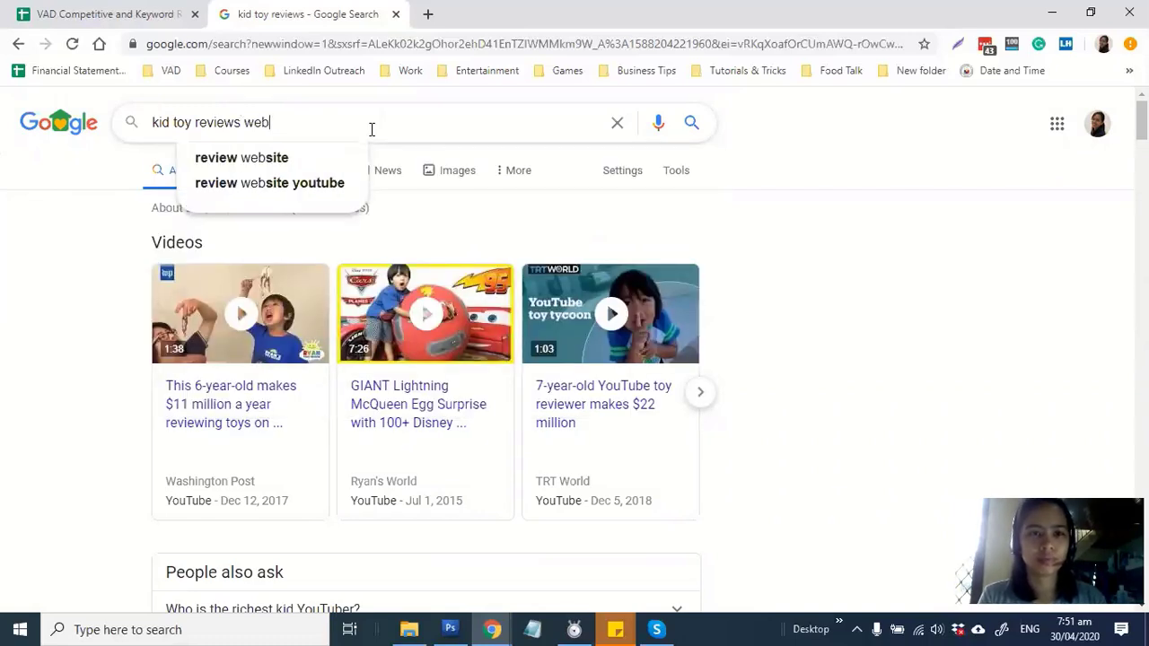
pyautogui.press('BackSpace')
pyautogui.press('BackSpace')
pyautogui.press('BackSpace')
pyautogui.press('BackSpace')
pyautogui.write('blog')
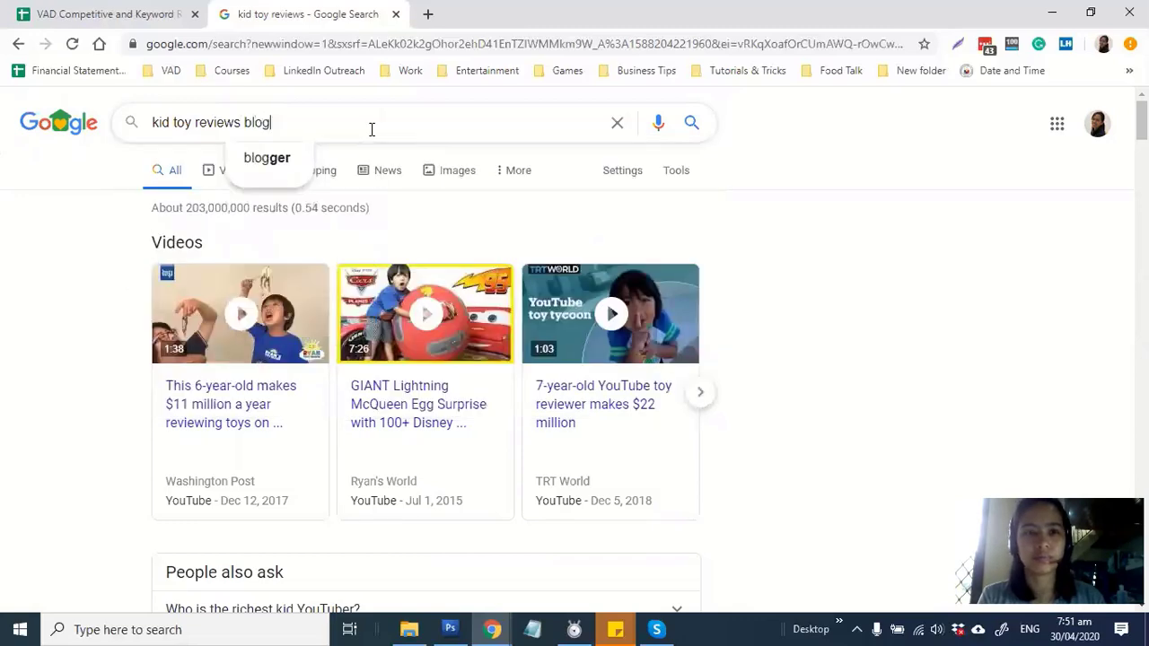
pyautogui.press('Return')
pyautogui.scroll(-5, 559, 379)
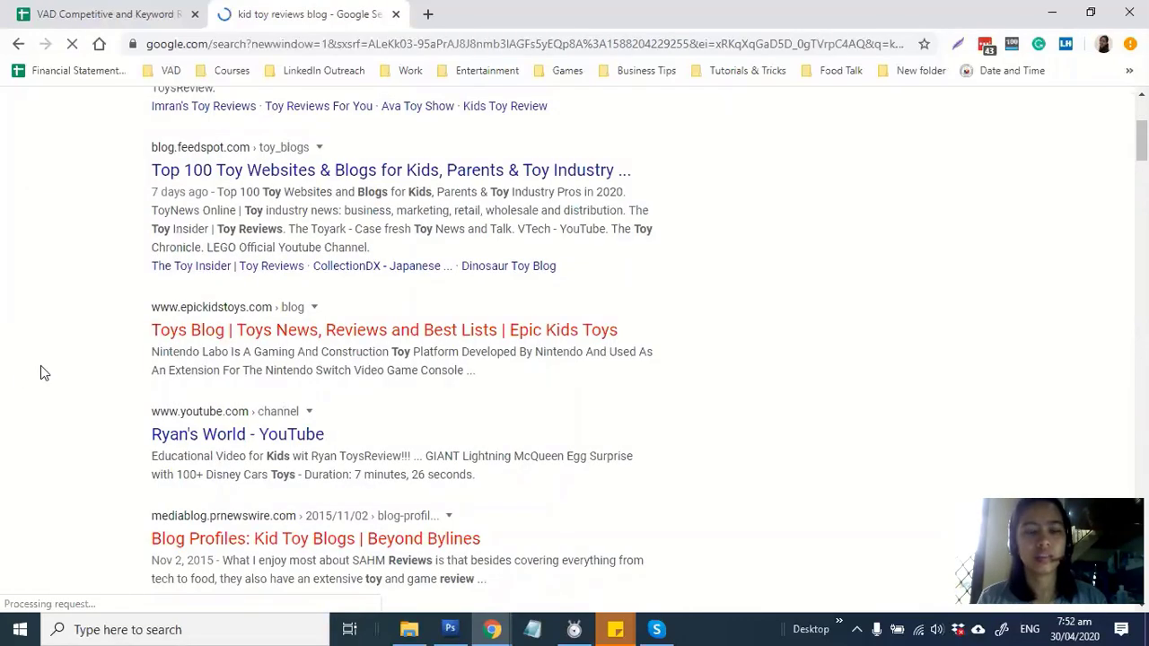
pyautogui.scroll(-1, 175, 229)
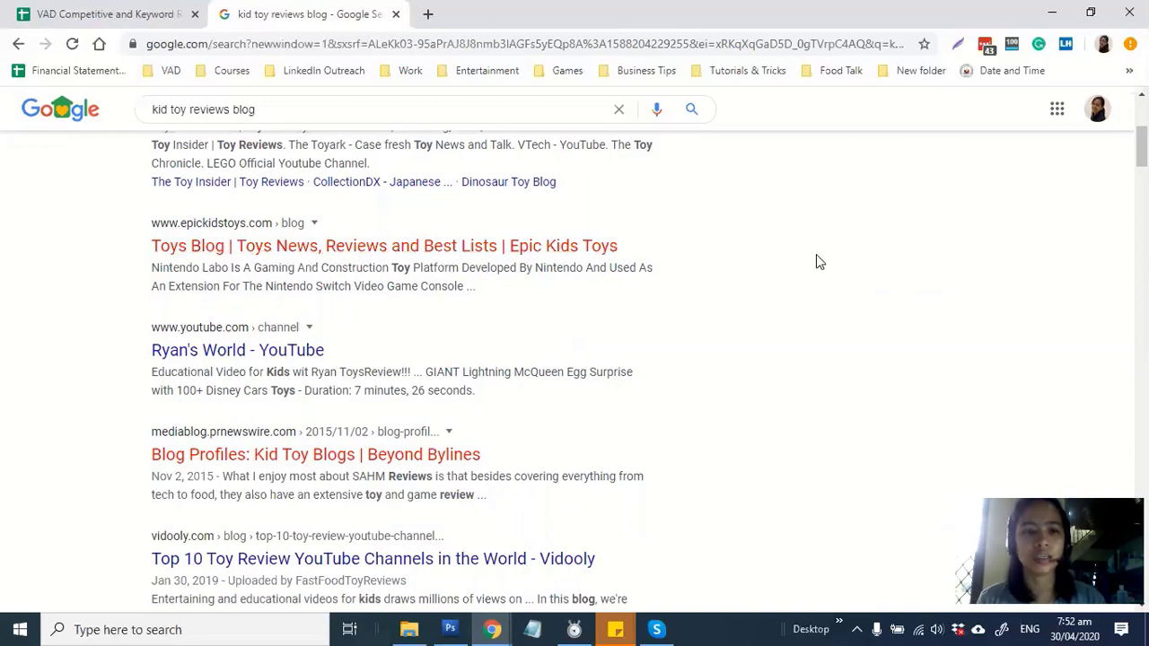
# Open the Epic Kids Toys, Boston Mom Blogger, Dad Does and PlayopolisToys results in background tabs
pyautogui.keyDown('ctrl'); pyautogui.click(429, 256); pyautogui.keyUp('ctrl')
pyautogui.scroll(-2, 731, 342)
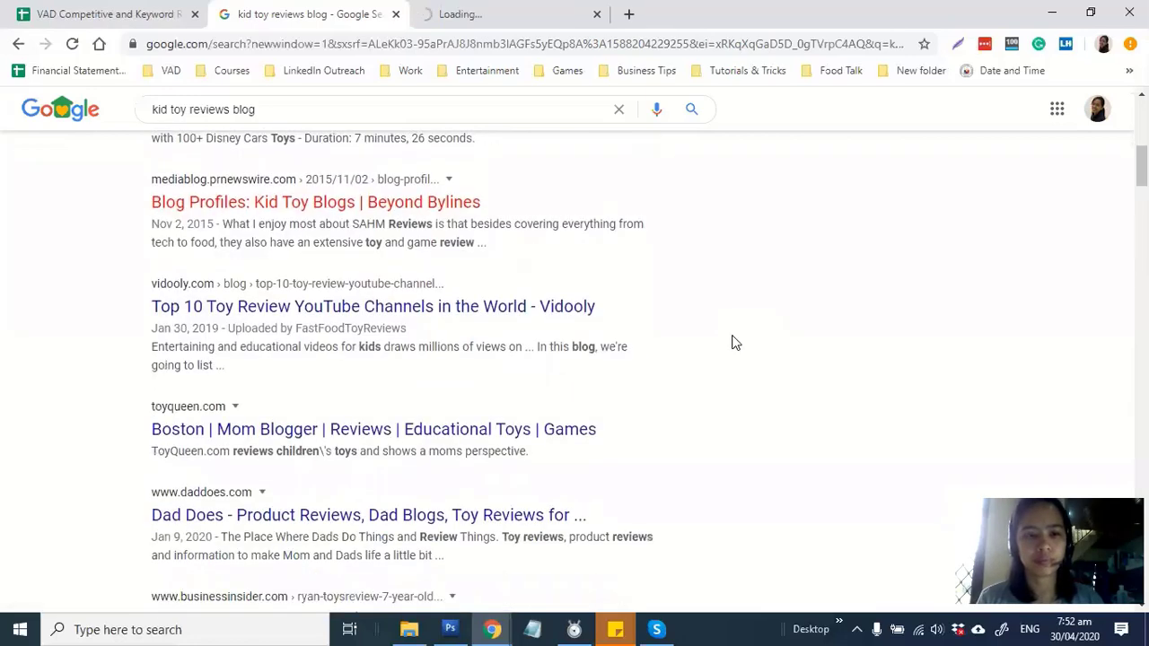
pyautogui.scroll(-2, 732, 342)
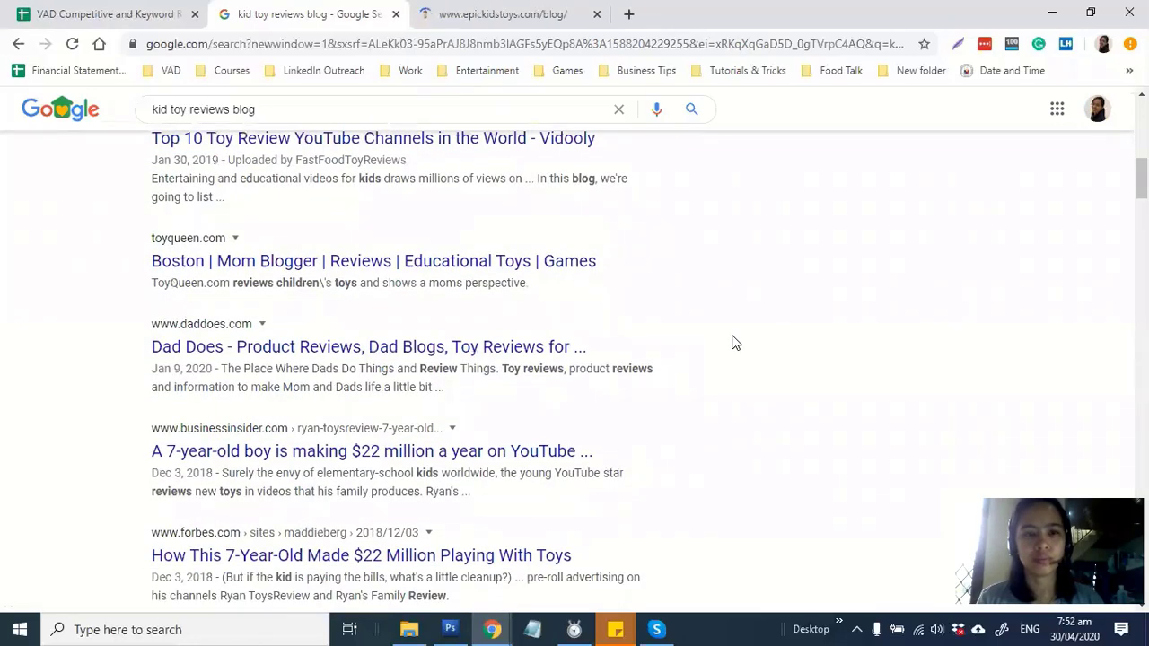
pyautogui.scroll(-1, 731, 342)
pyautogui.scroll(1, 732, 342)
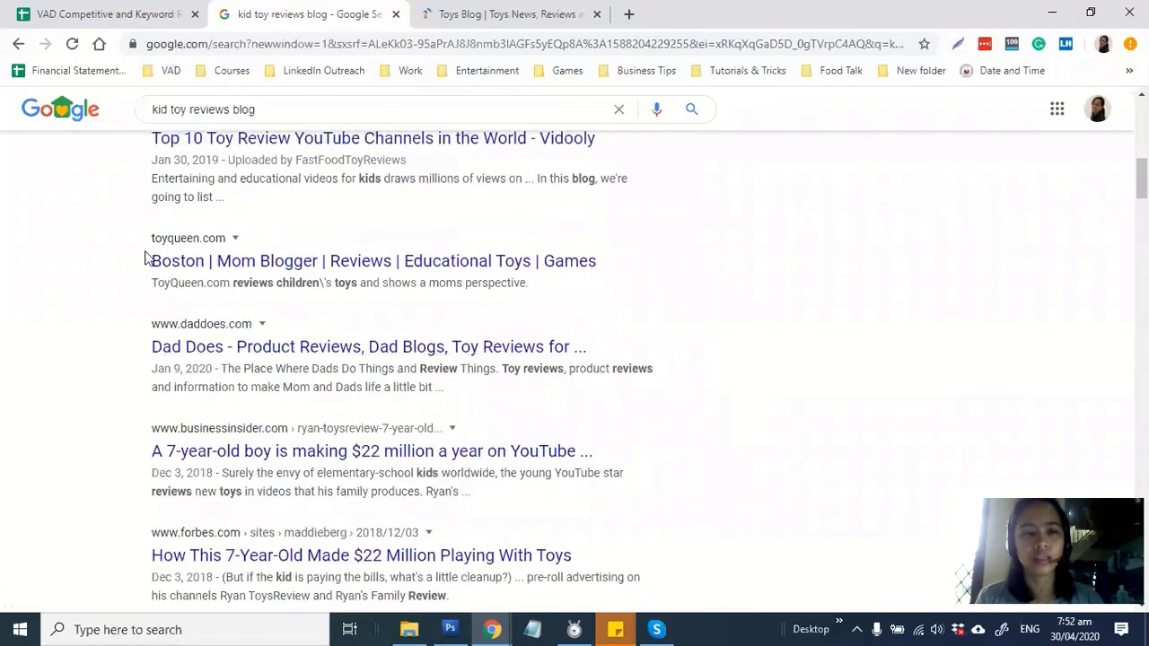
pyautogui.middleClick(398, 269)
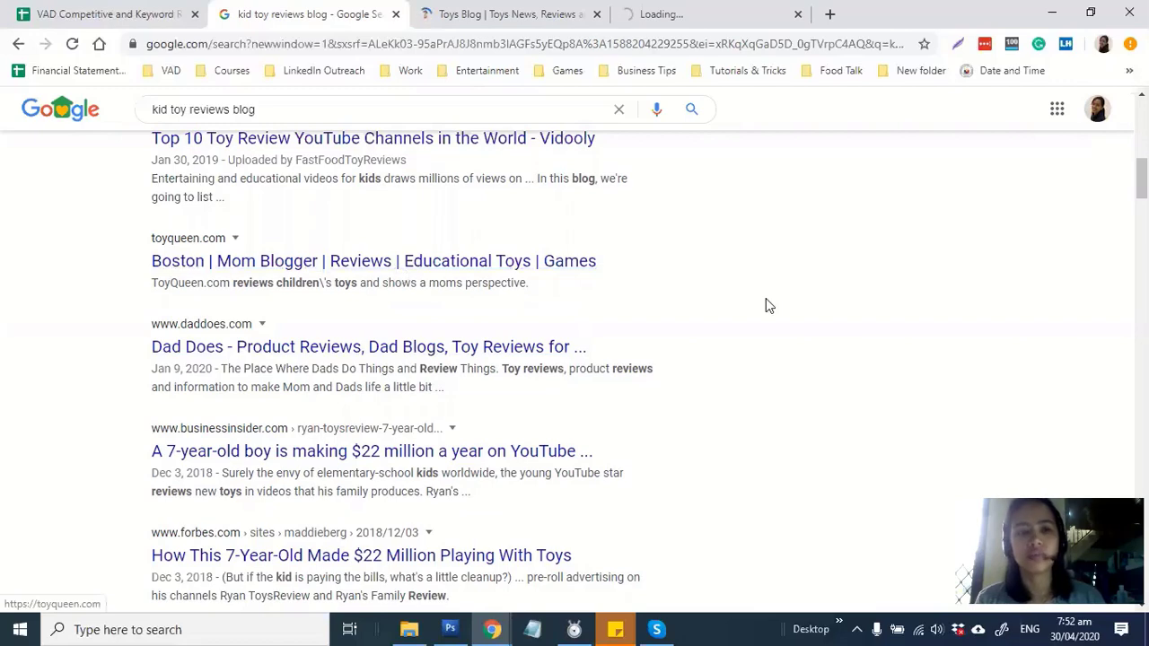
pyautogui.scroll(-1, 765, 305)
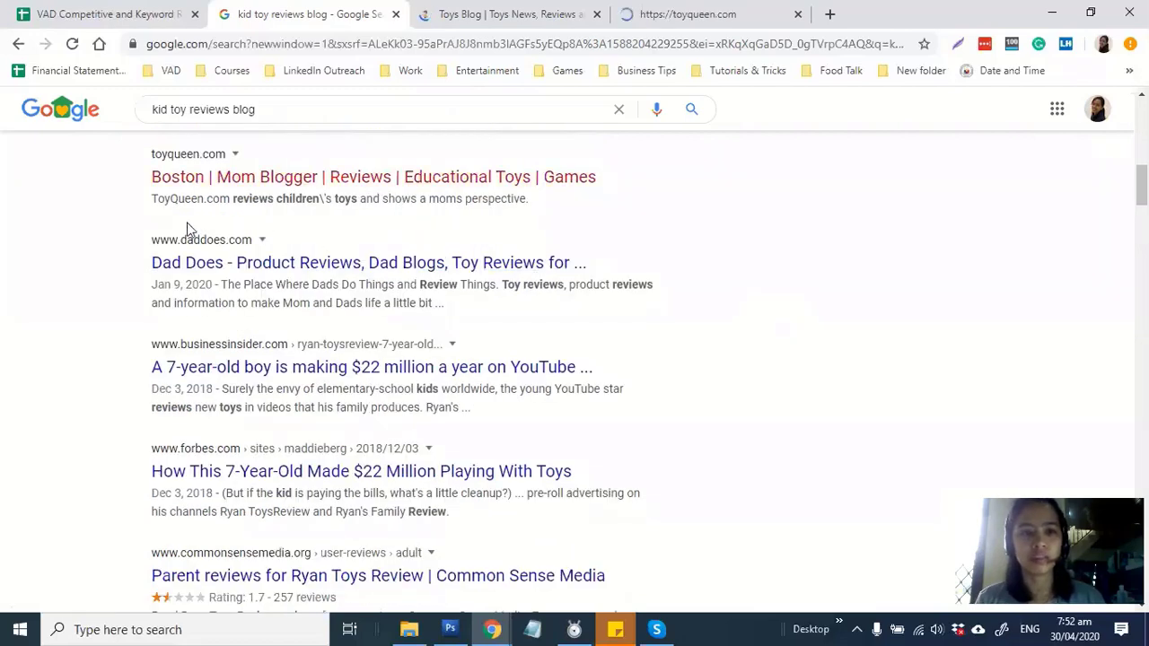
pyautogui.middleClick(290, 262)
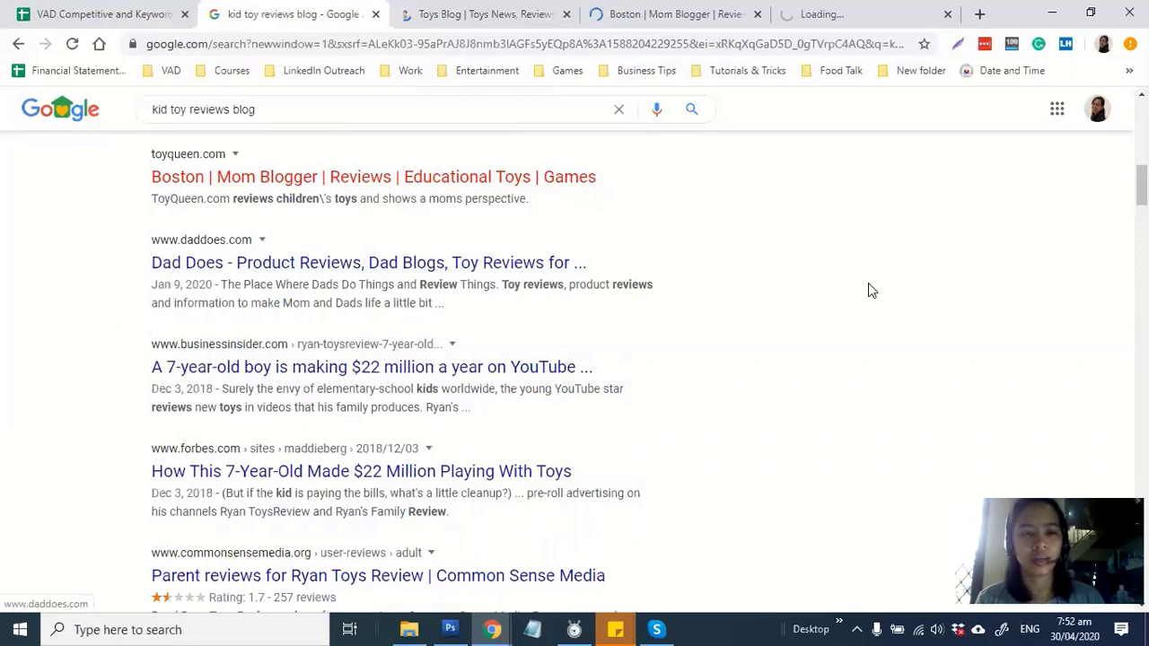
pyautogui.scroll(-1, 869, 283)
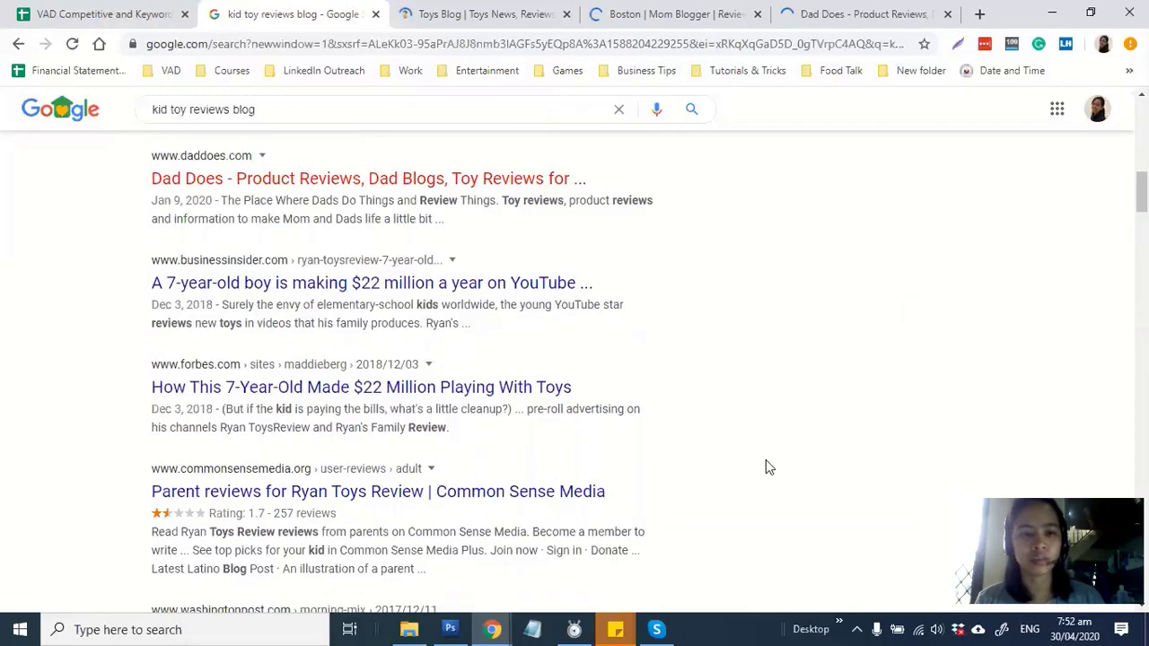
pyautogui.scroll(-3, 766, 463)
pyautogui.scroll(-1, 765, 465)
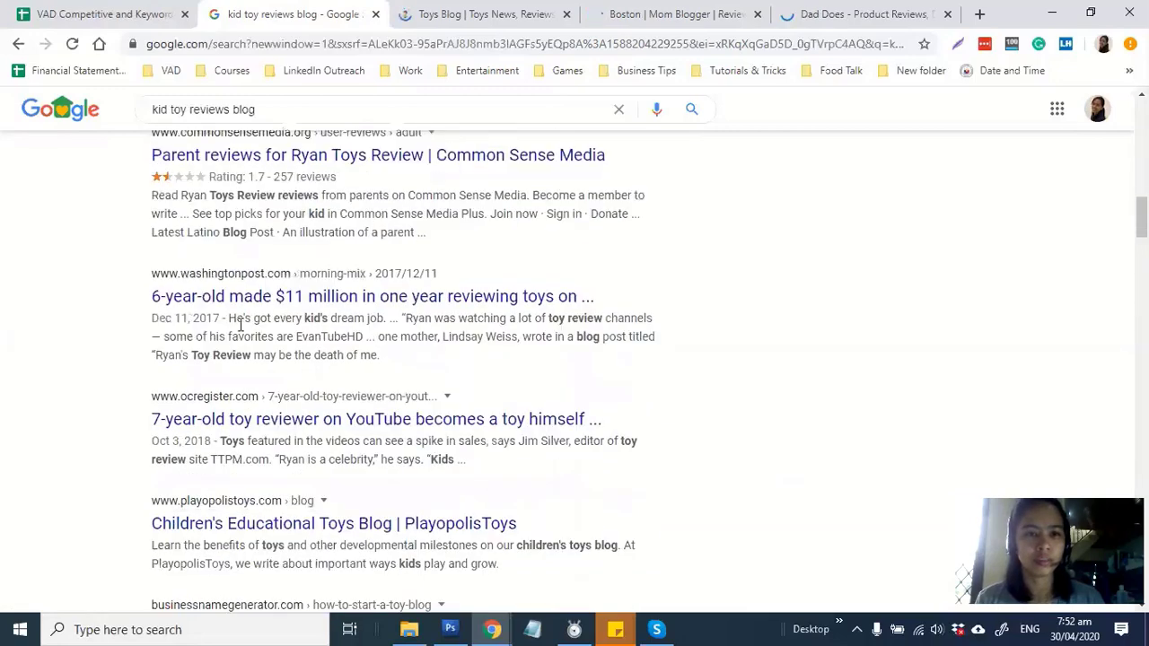
pyautogui.scroll(-2, 648, 325)
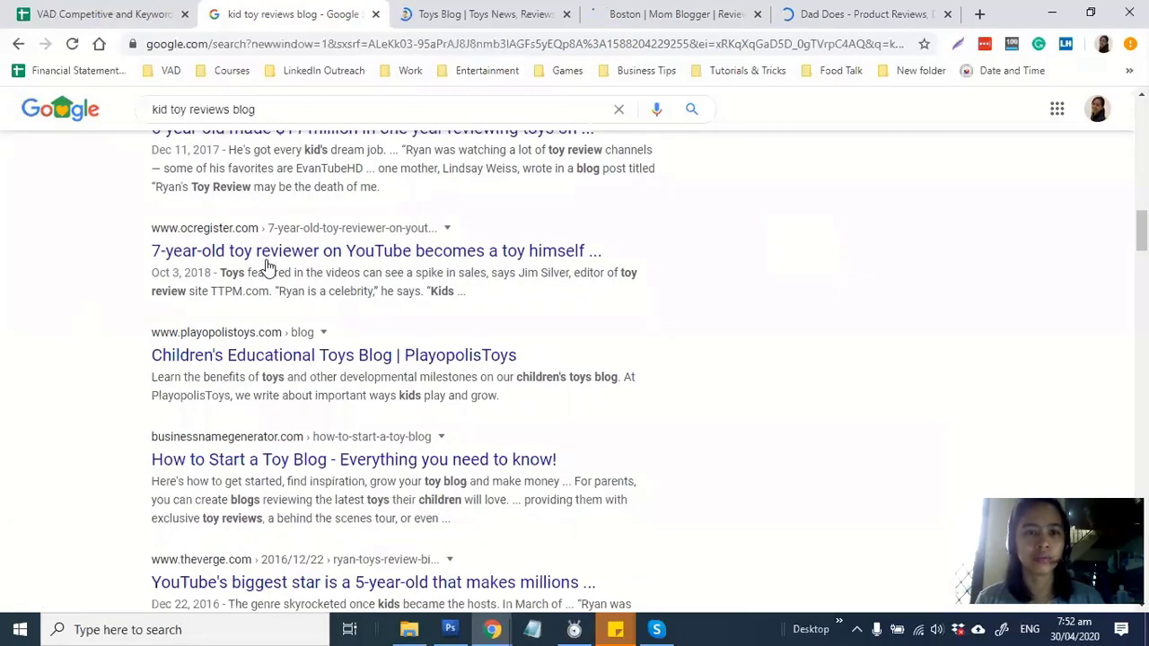
pyautogui.scroll(-1, 269, 270)
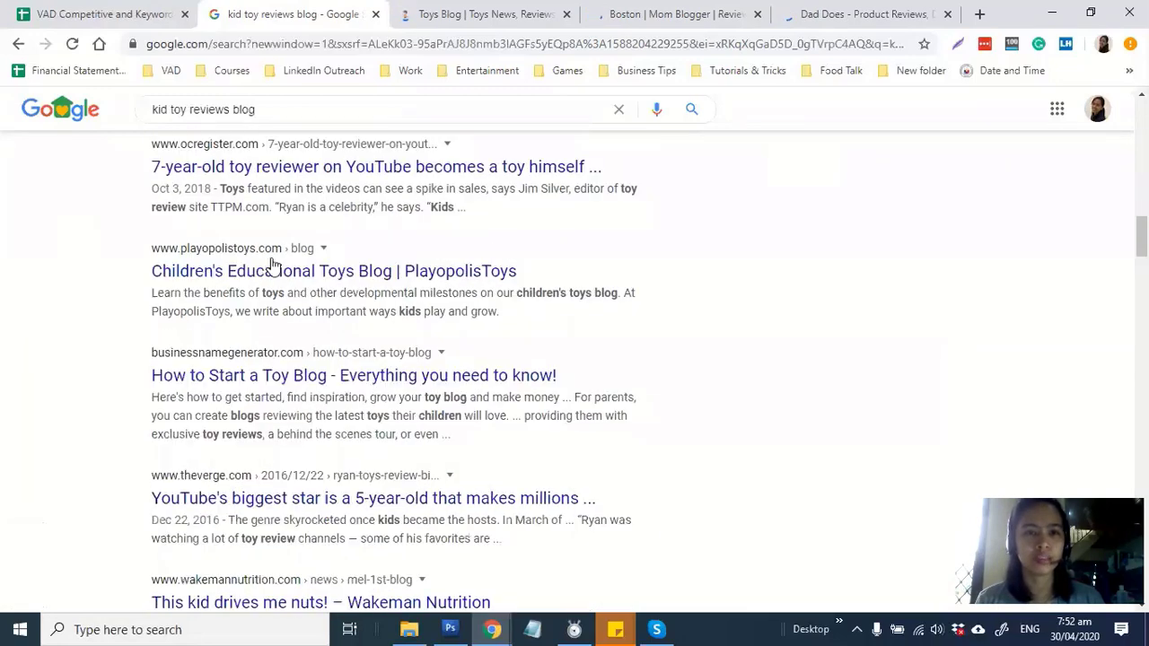
pyautogui.middleClick(406, 282)
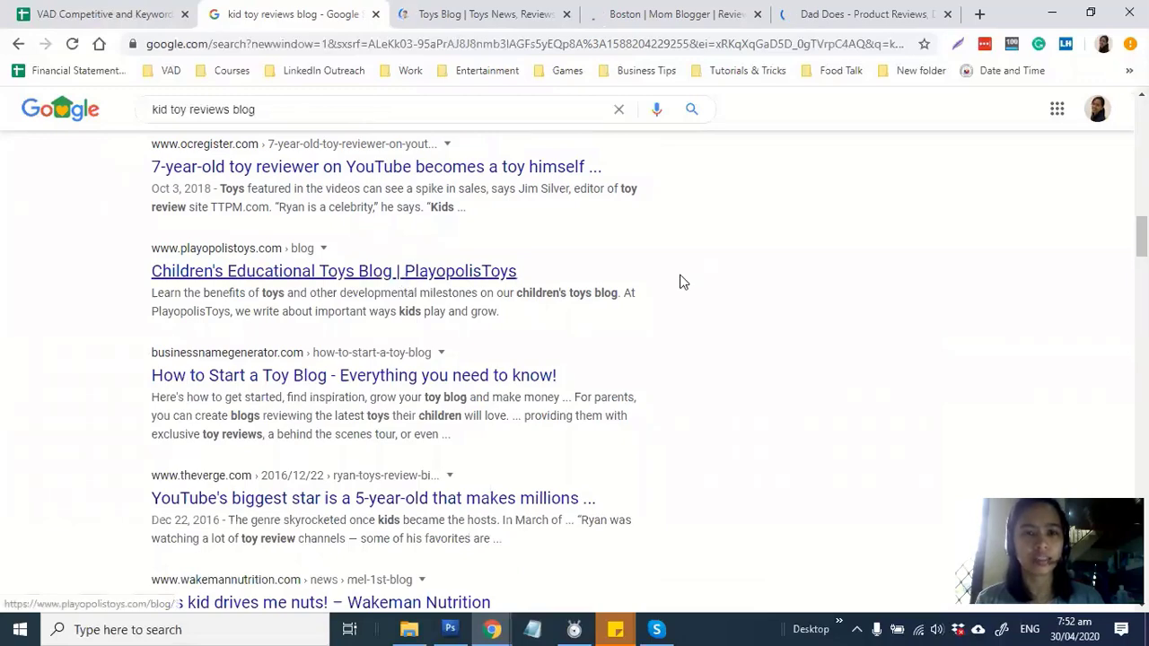
# Highlight the 'reviews', Kids Activities Blog and Bannor toy store snippets, then show the Epic Kids Toys tab
pyautogui.scroll(-10, 863, 311)
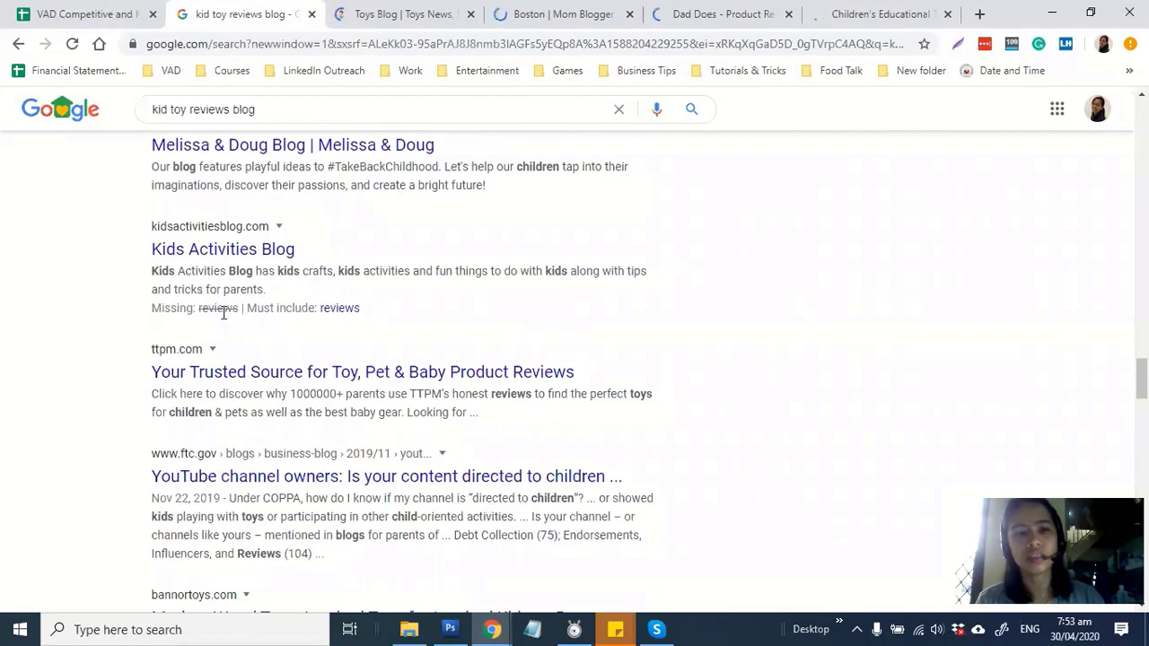
pyautogui.moveTo(368, 310); pyautogui.dragTo(317, 310)
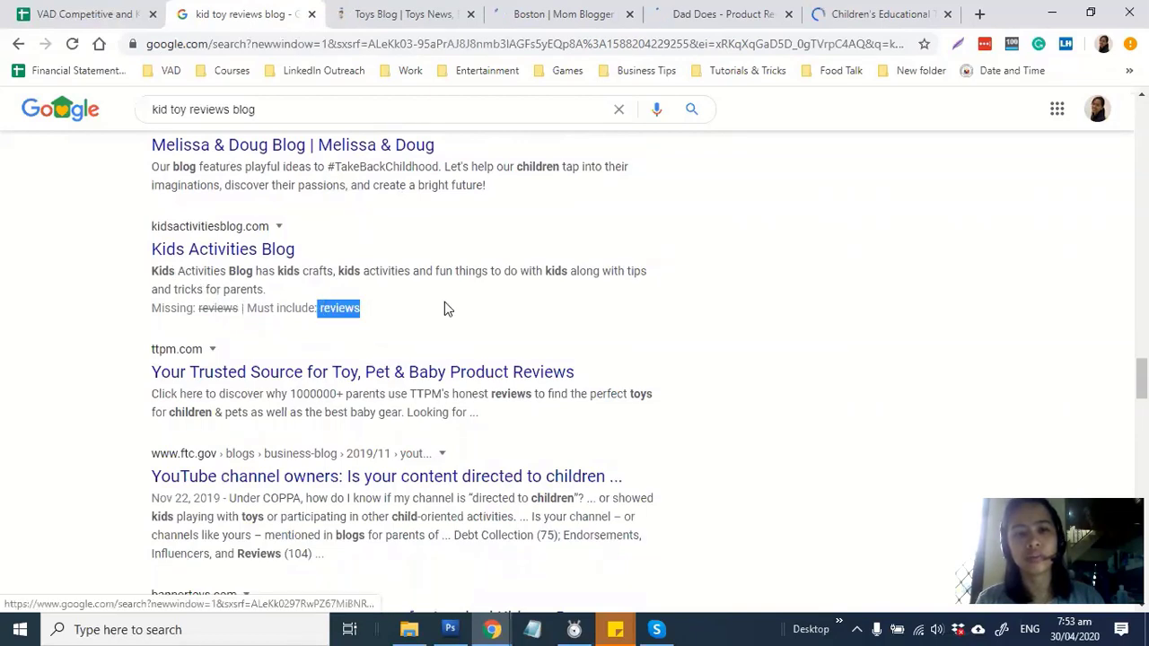
pyautogui.click(482, 298)
pyautogui.moveTo(284, 270); pyautogui.dragTo(603, 268)
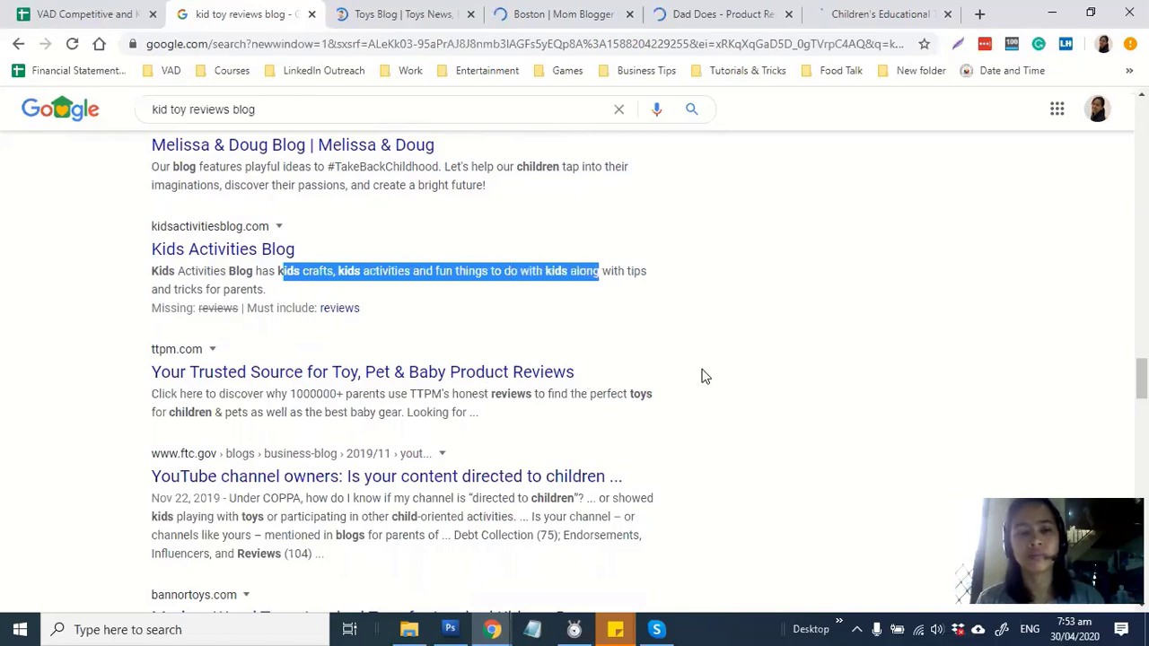
pyautogui.scroll(-3, 705, 377)
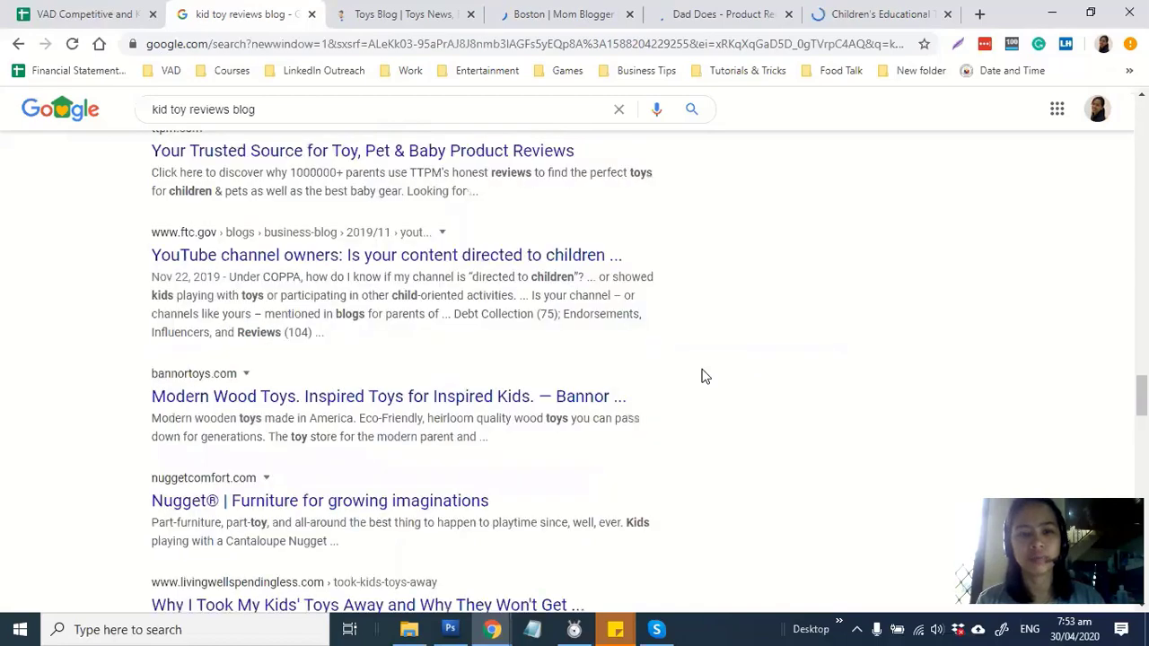
pyautogui.scroll(-1, 704, 377)
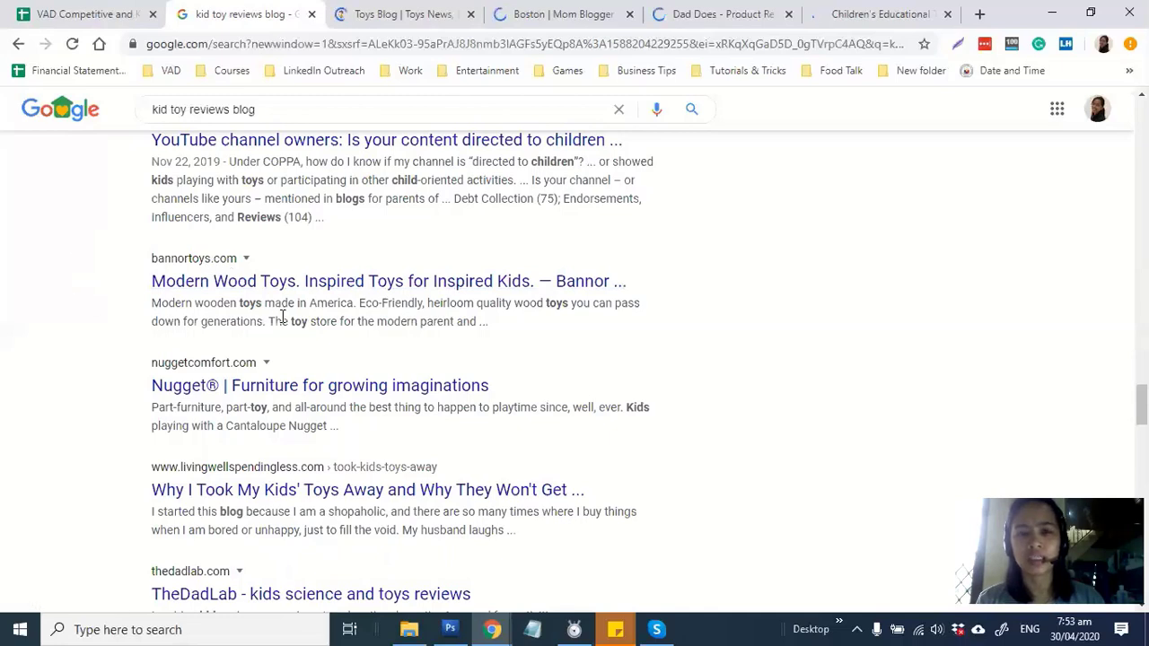
pyautogui.moveTo(452, 316); pyautogui.dragTo(290, 321)
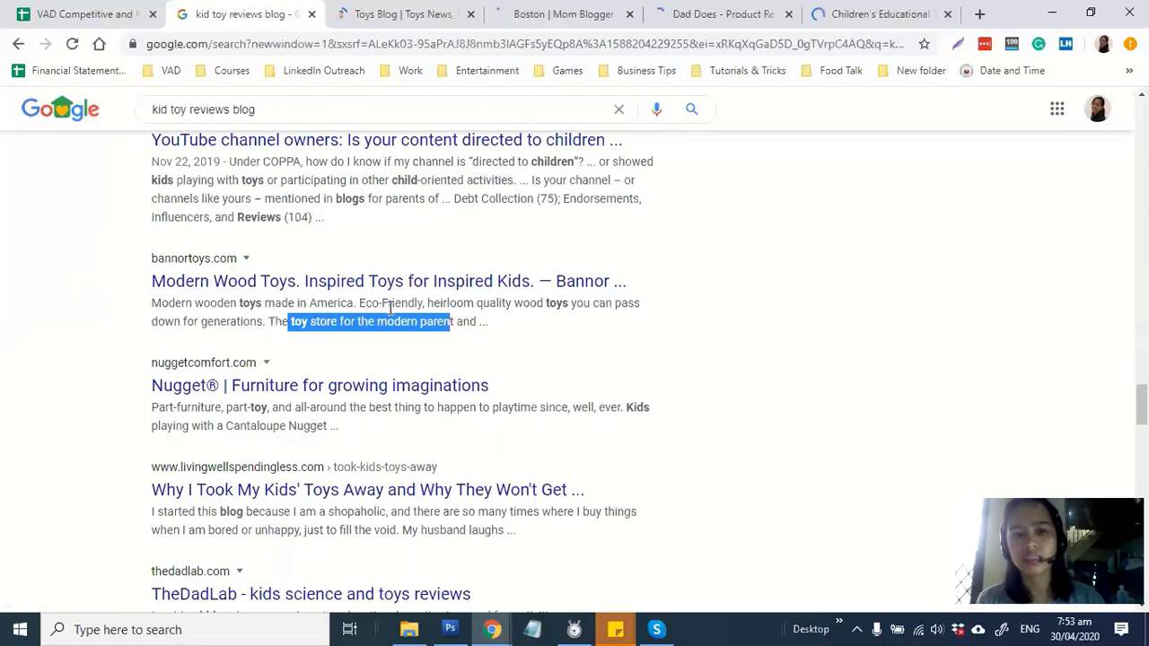
pyautogui.scroll(-1, 543, 357)
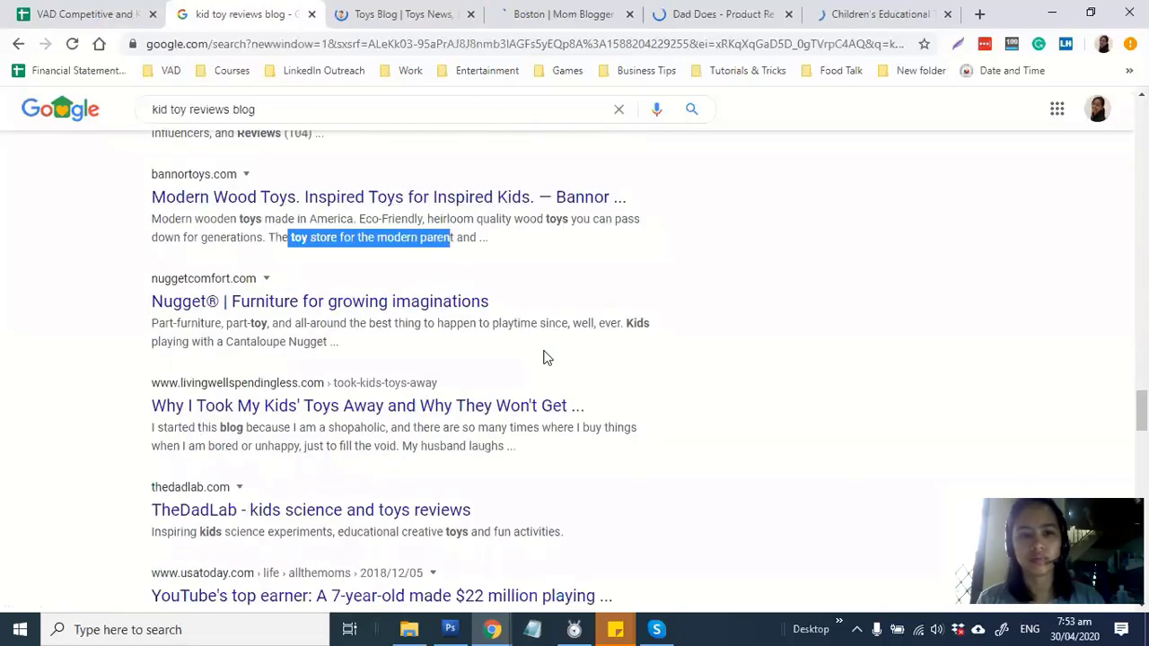
pyautogui.click(427, 8)
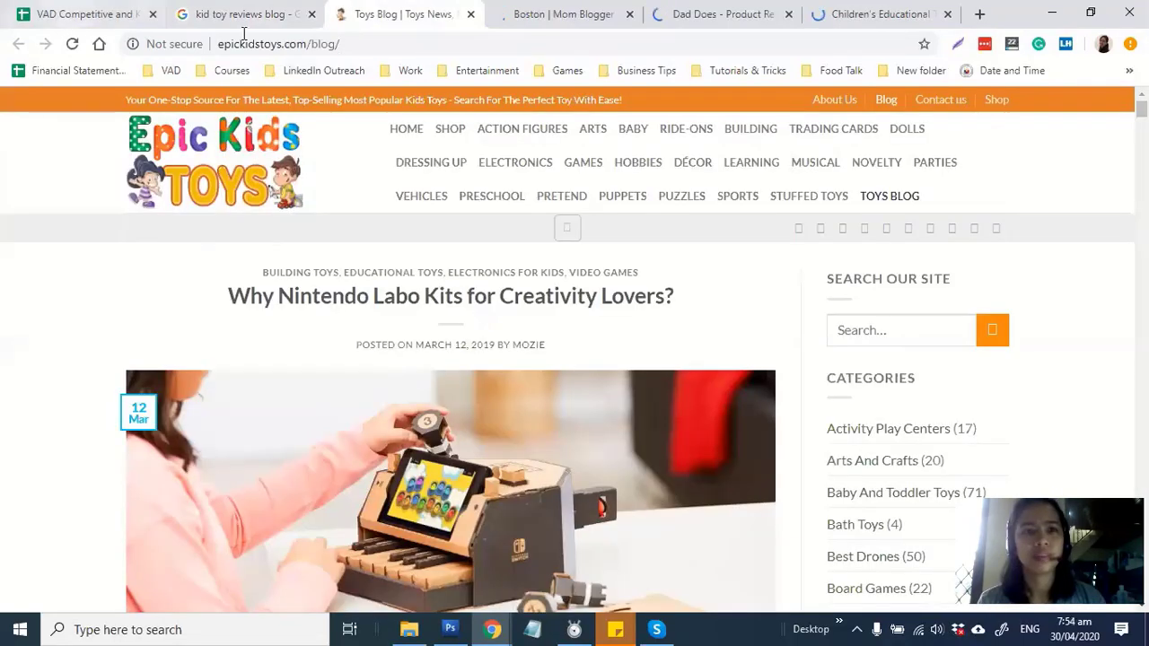
# Copy the epickidstoys.com domain from the address bar into cell A2
pyautogui.click(358, 43)
pyautogui.click(307, 47)
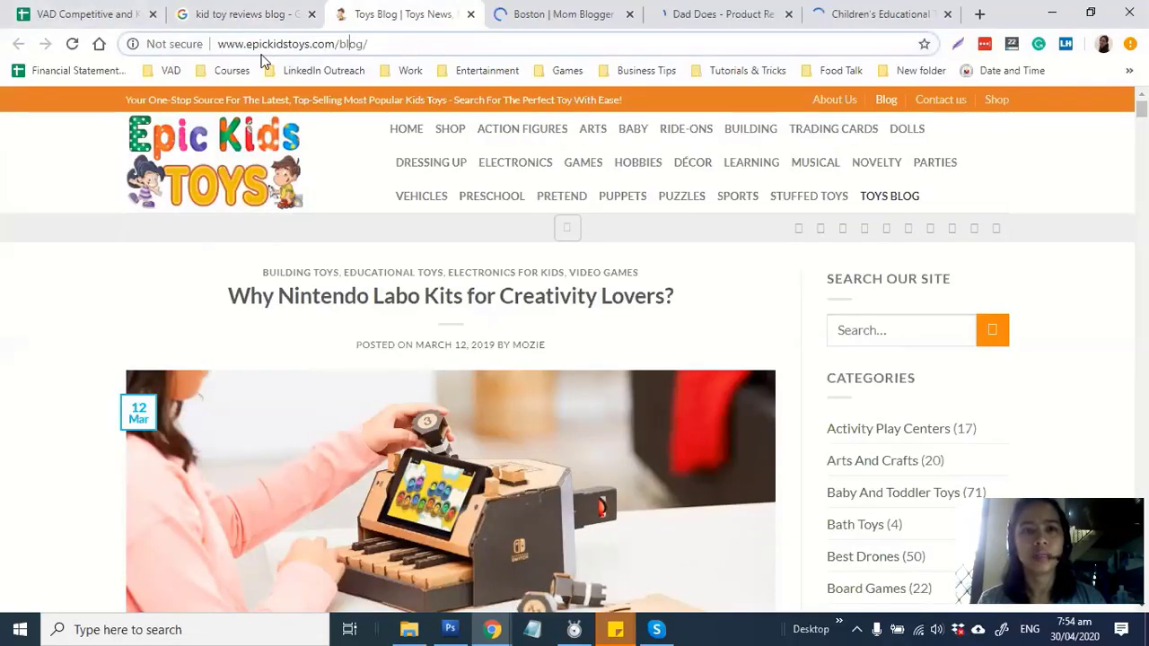
pyautogui.moveTo(247, 45); pyautogui.dragTo(332, 45)
pyautogui.hotkey('ctrl', 'c')
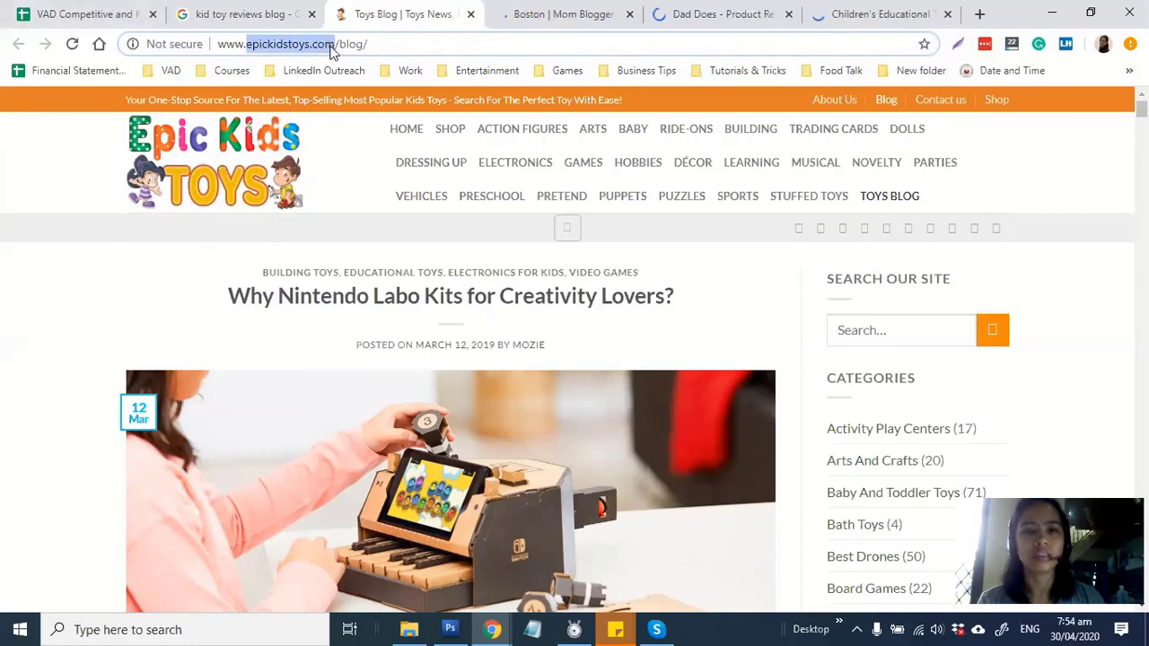
pyautogui.click(107, 11)
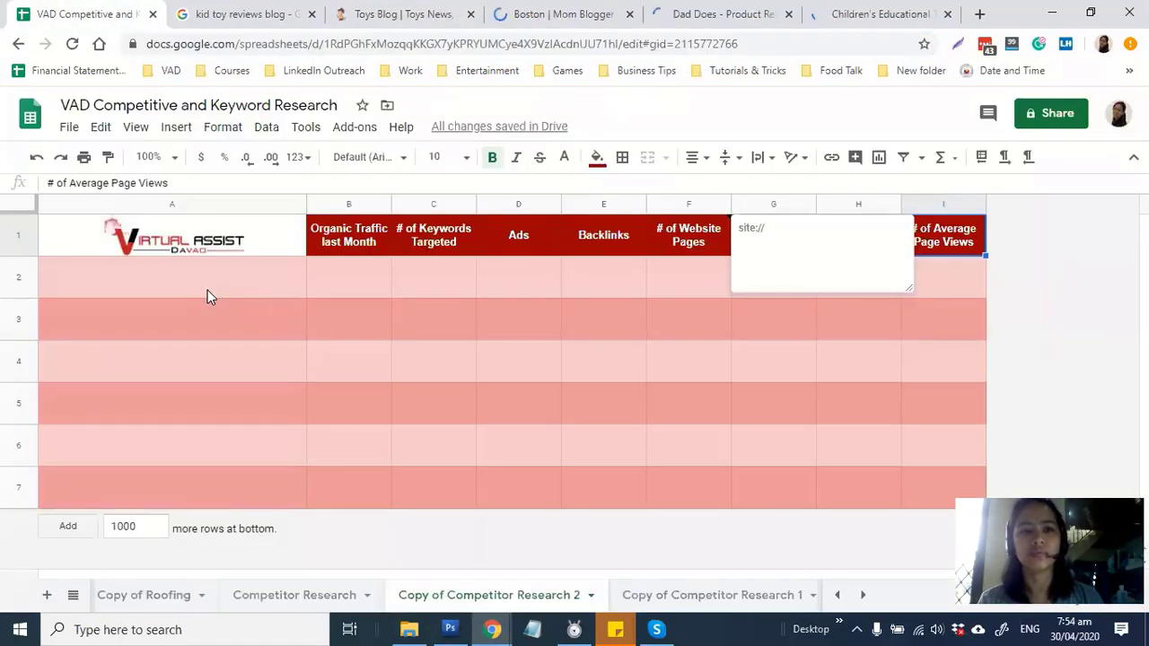
pyautogui.click(236, 287)
pyautogui.hotkey('ctrl', 'v')
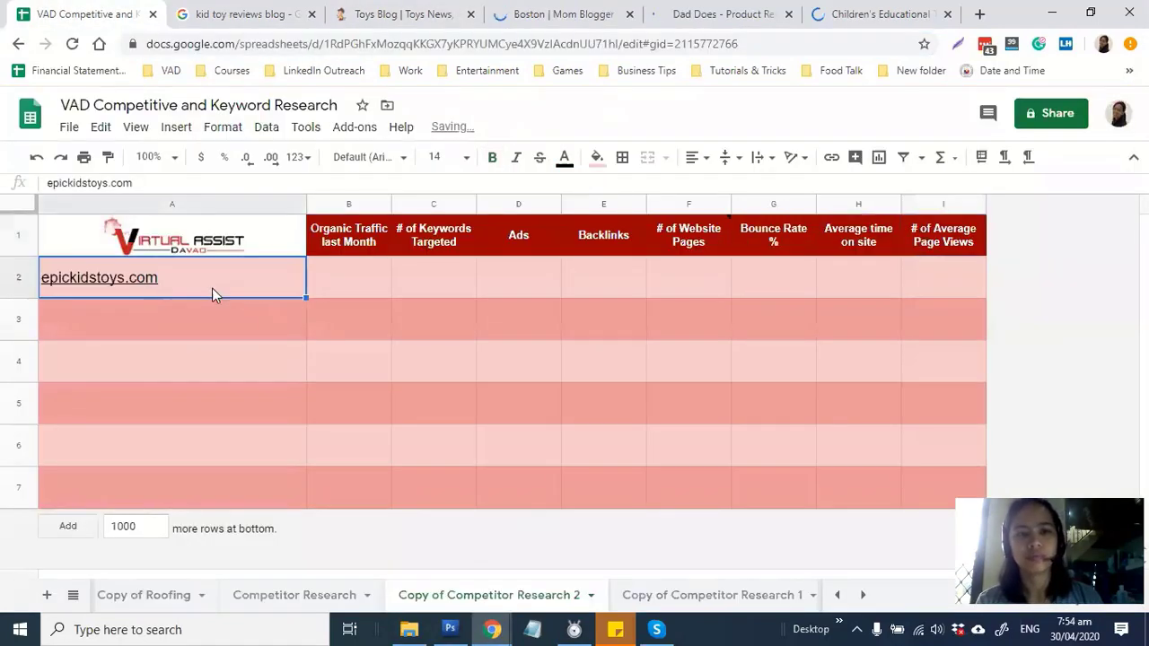
# Copy toyqueen.com from its tab's address bar into cell A3, then return to the search results
pyautogui.click(574, 14)
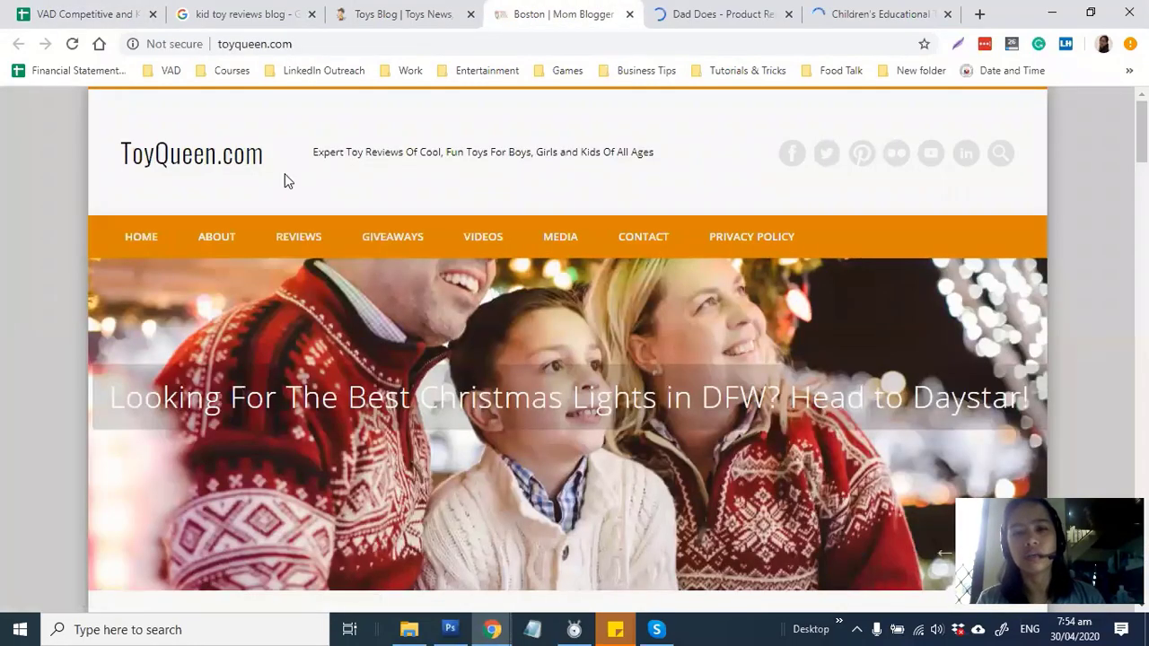
pyautogui.click(243, 13)
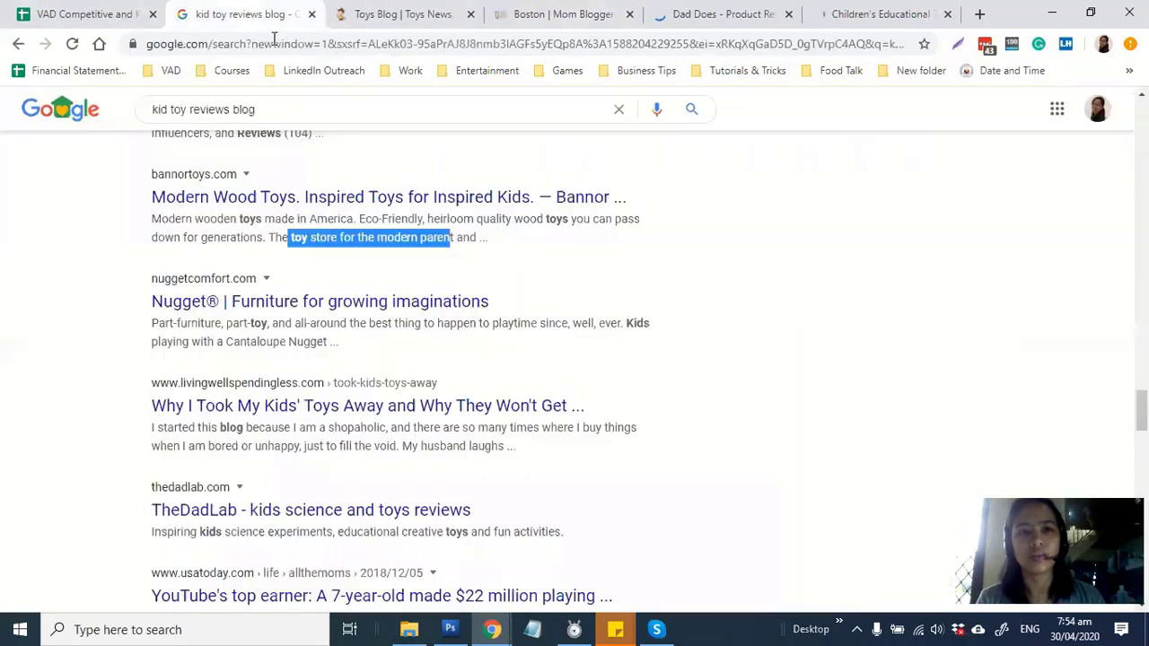
pyautogui.click(331, 106)
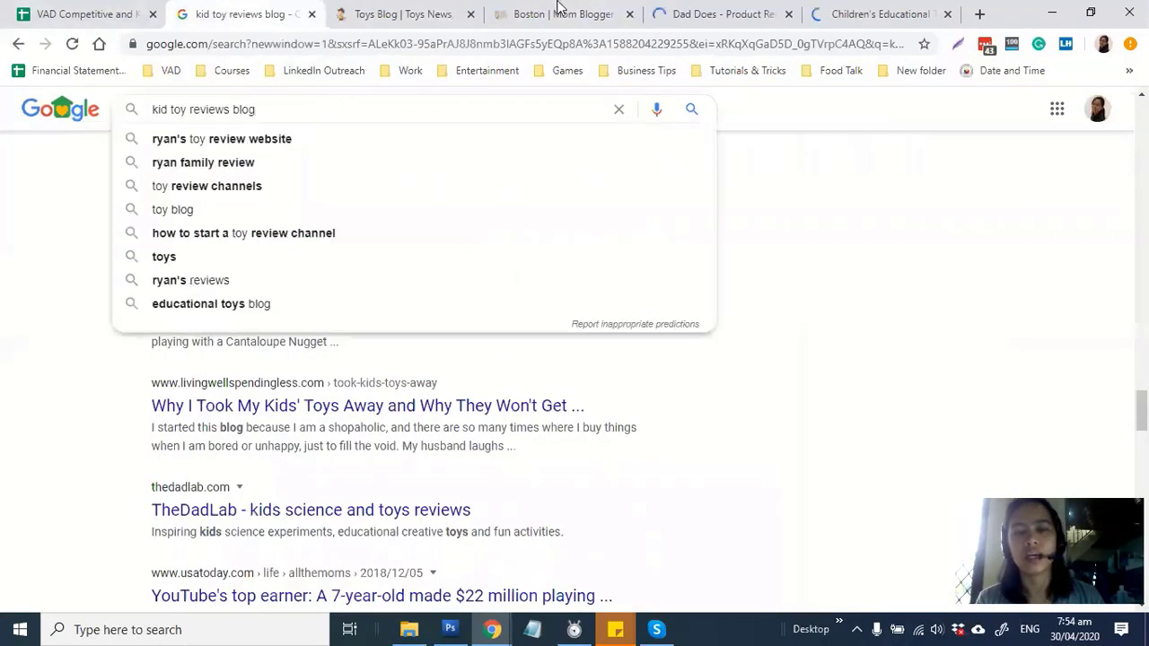
pyautogui.click(559, 11)
pyautogui.click(239, 44)
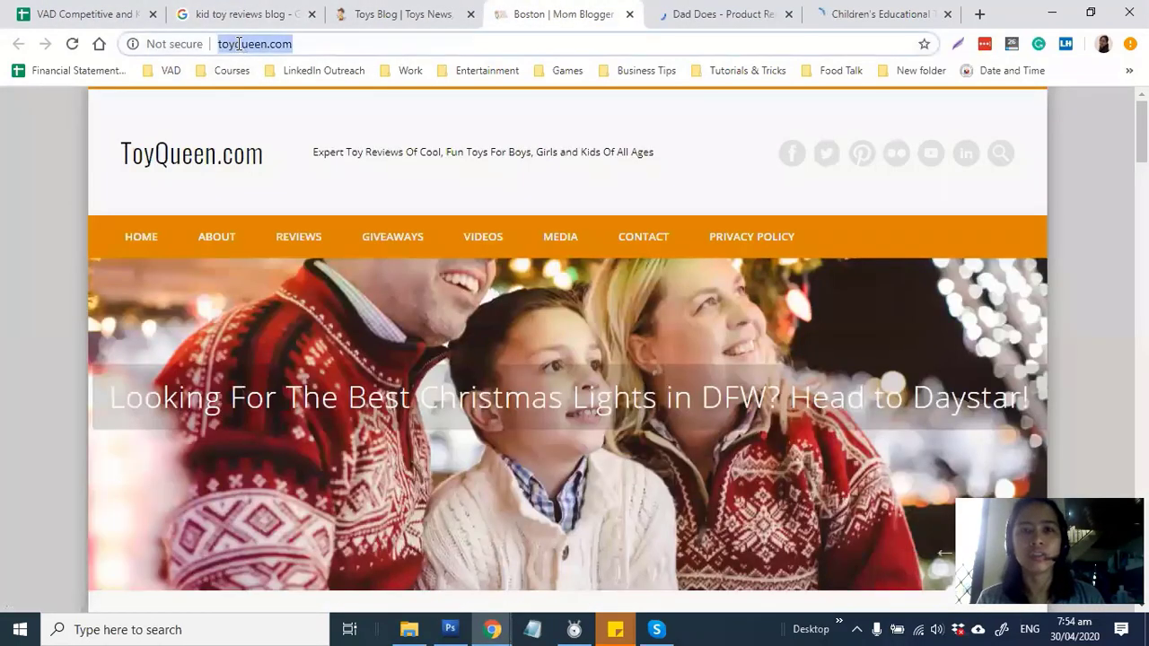
pyautogui.doubleClick(300, 44)
pyautogui.keyDown('shift'); pyautogui.click(349, 44); pyautogui.keyUp('shift')
pyautogui.hotkey('ctrl', 'c')
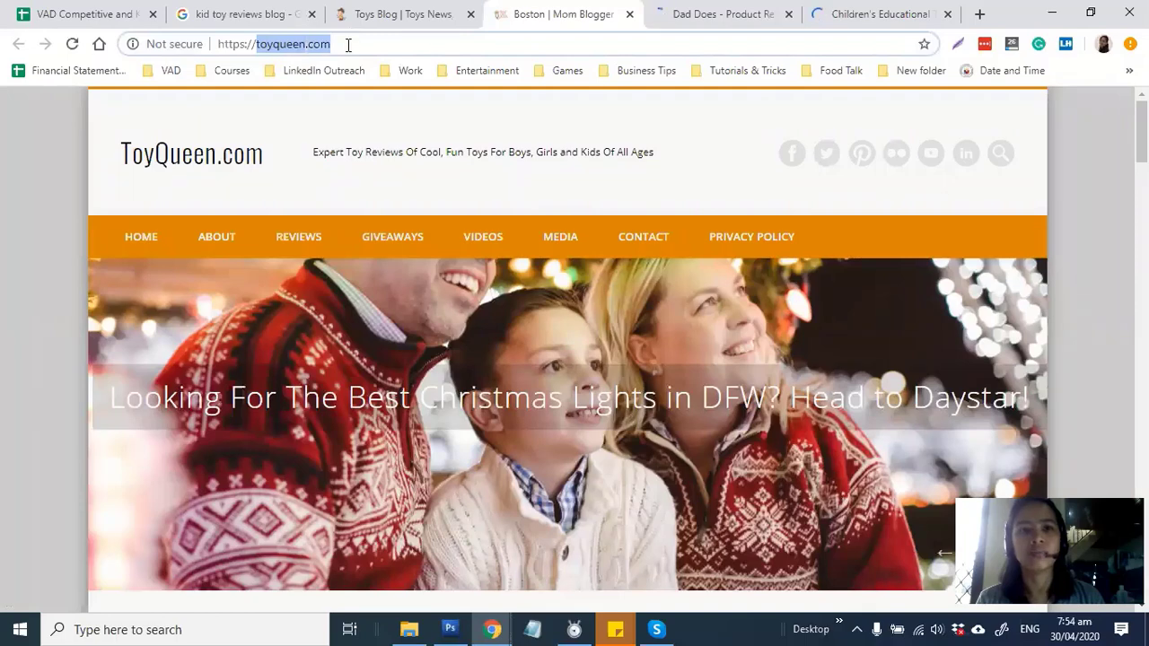
pyautogui.click(110, 8)
pyautogui.click(179, 325)
pyautogui.hotkey('ctrl', 'v')
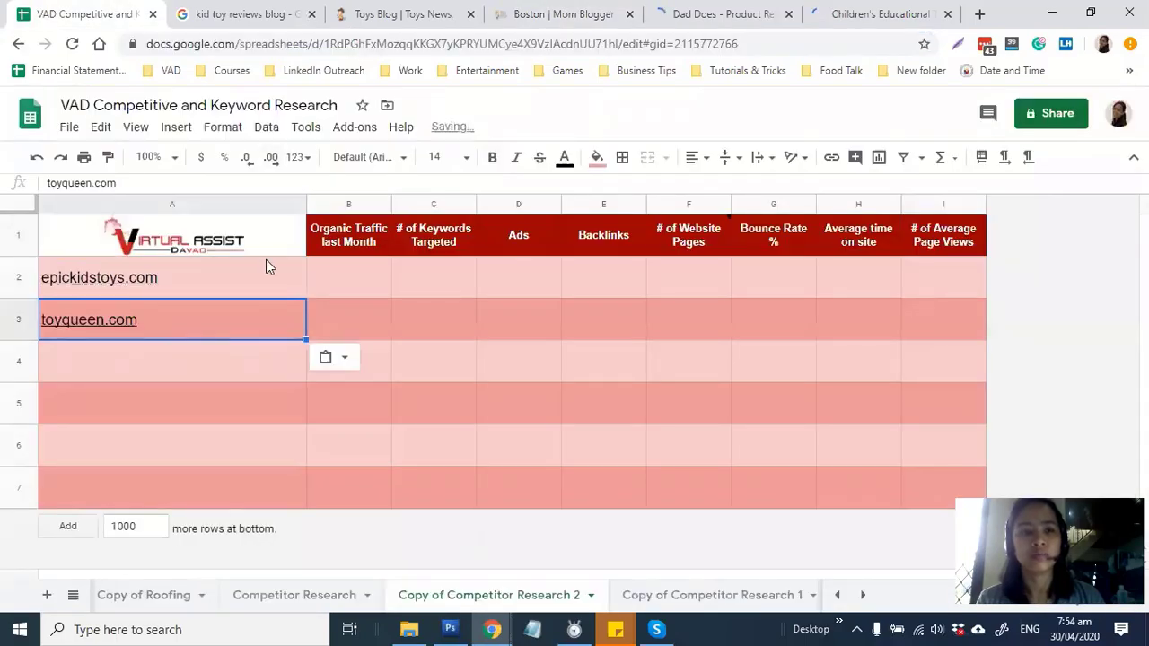
pyautogui.hotkey('ctrl', 'Tab')
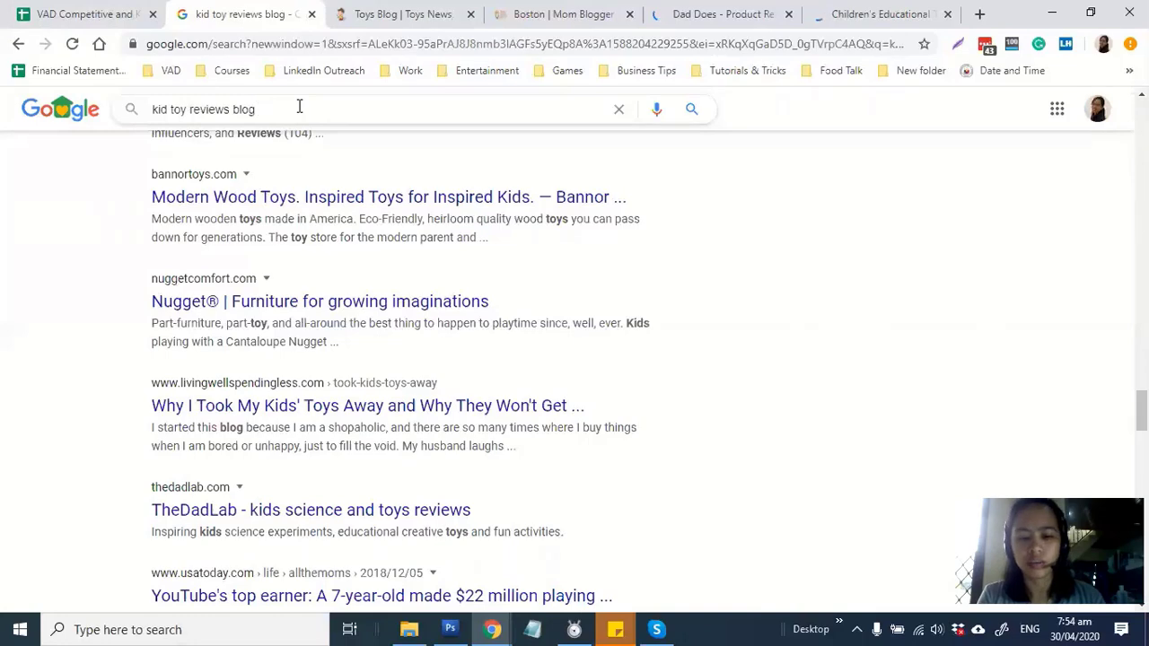
# Search 'kid toy reviews blog ohio' and scroll through the Ohio results
pyautogui.write('ohio')
pyautogui.press('Return')
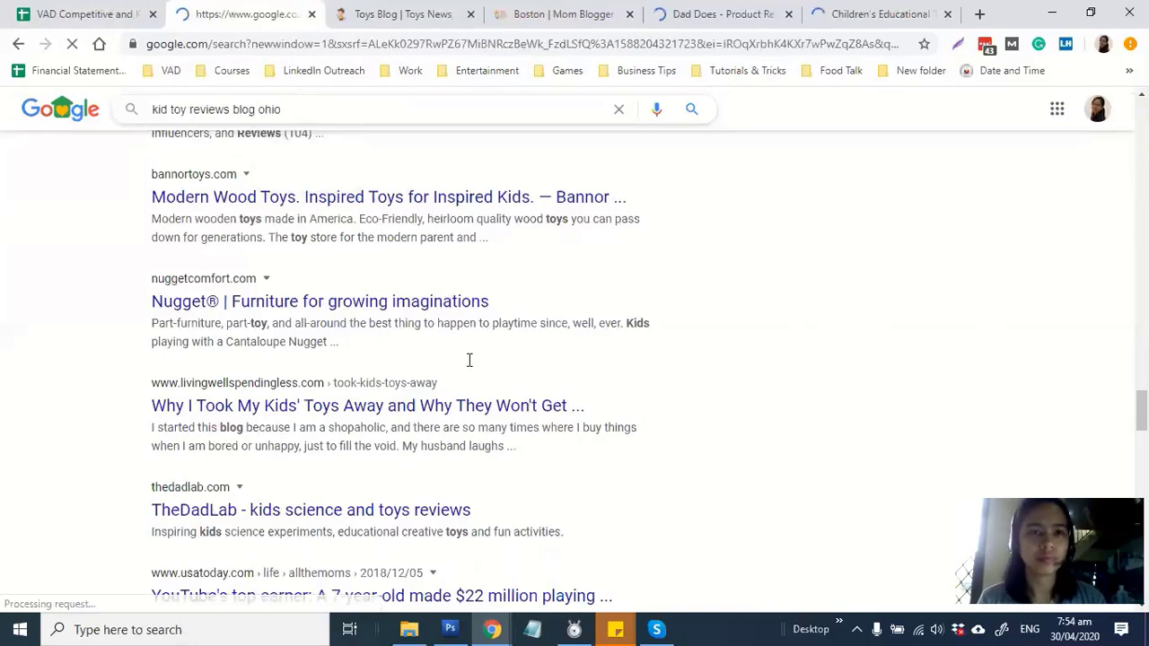
pyautogui.scroll(-3, 771, 264)
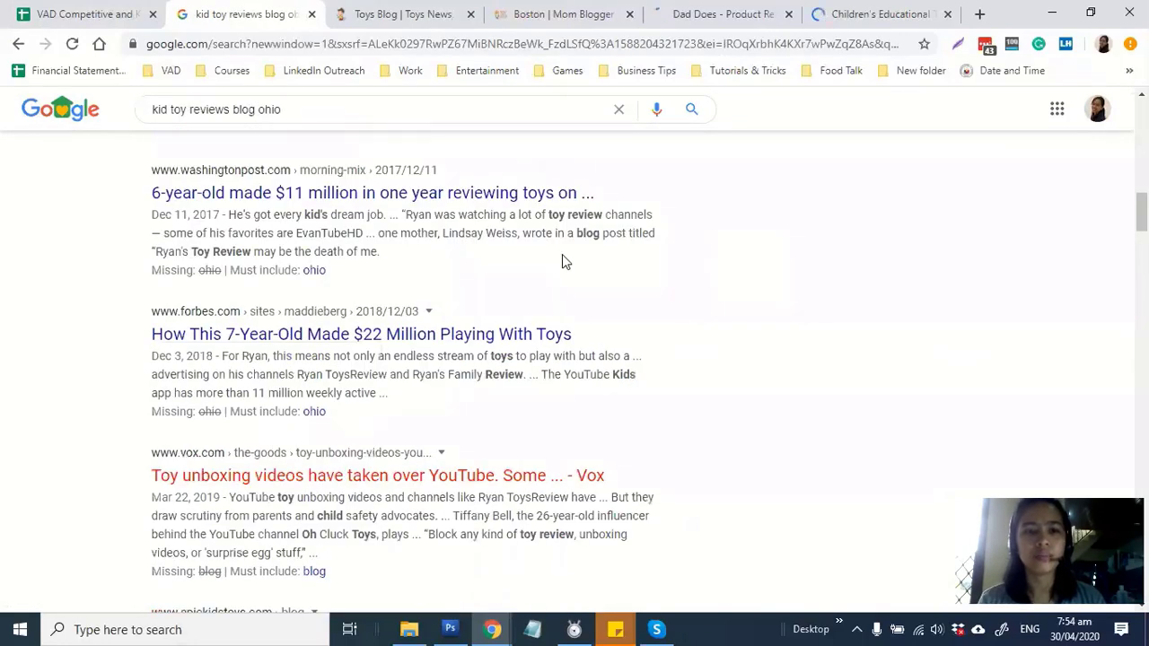
pyautogui.scroll(-3, 563, 261)
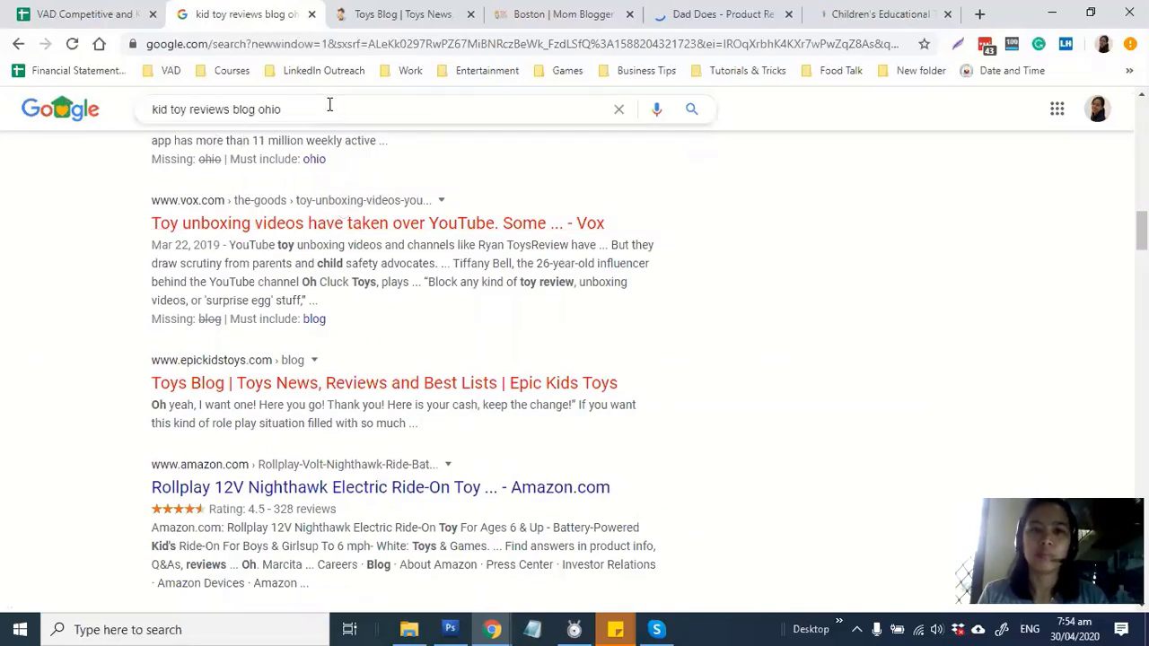
pyautogui.moveTo(305, 108); pyautogui.dragTo(186, 109)
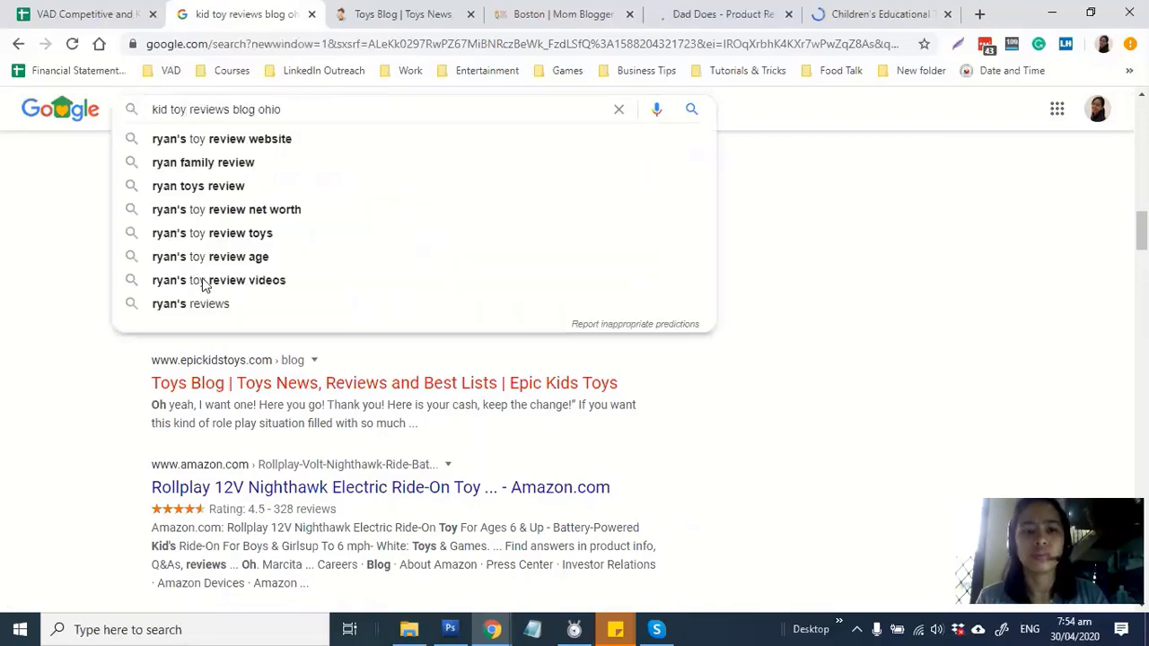
pyautogui.scroll(-4, 579, 328)
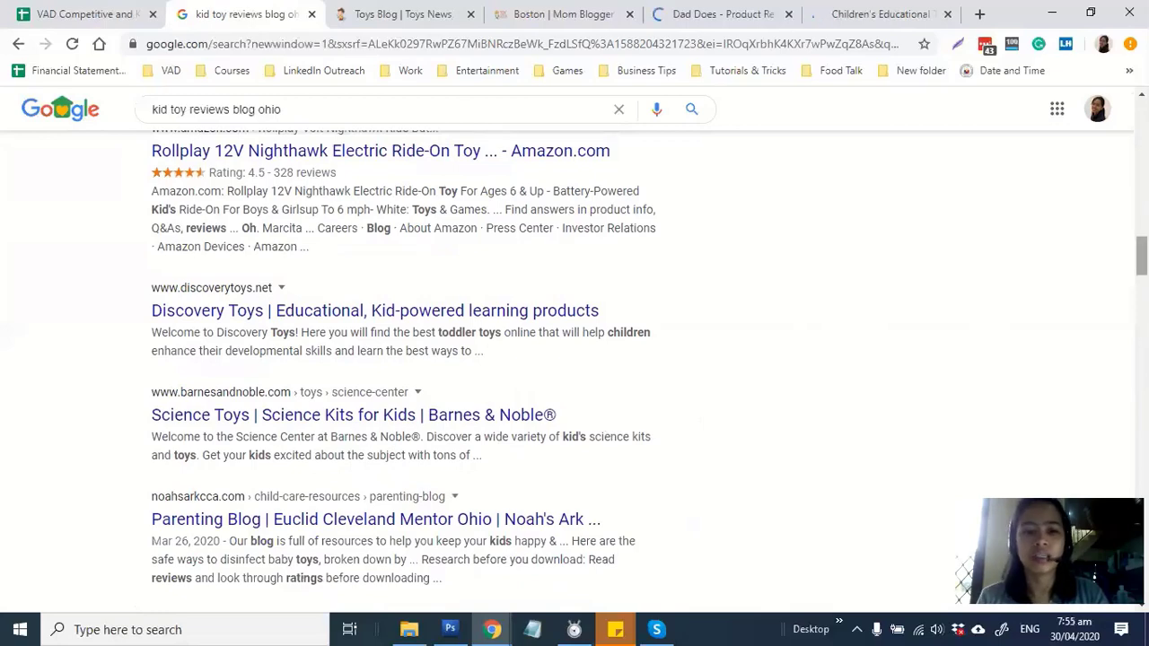
pyautogui.scroll(-2, 864, 256)
pyautogui.scroll(2, 864, 257)
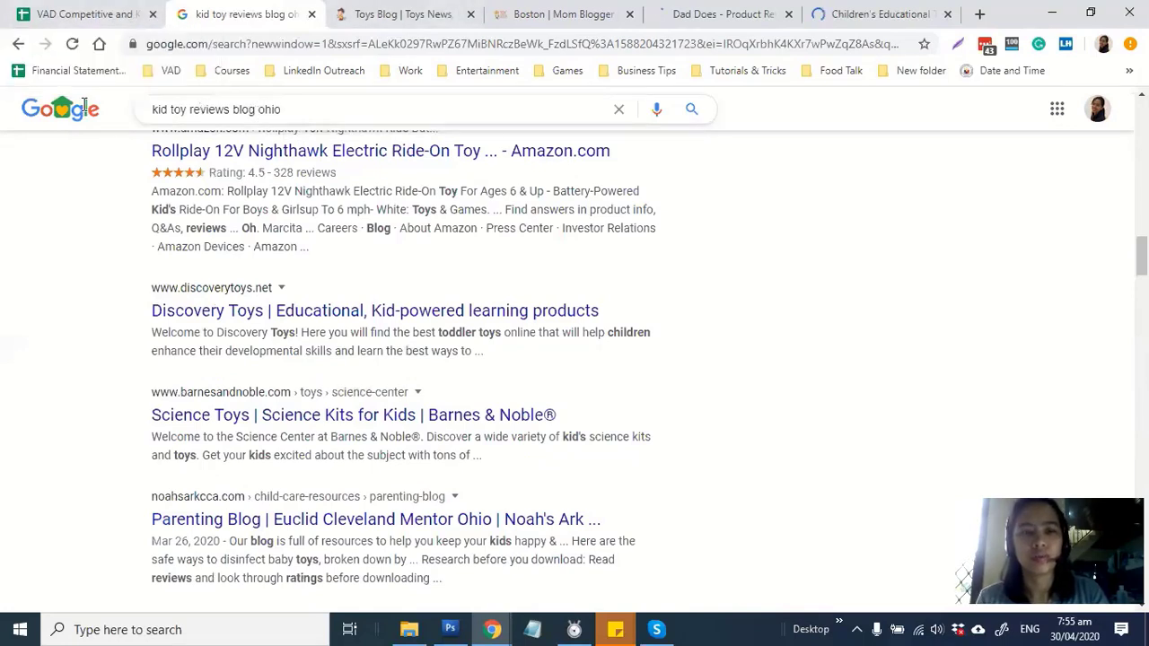
pyautogui.moveTo(259, 109); pyautogui.dragTo(251, 92)
# Search 'car insurance ohio', scroll its results, then go back to the competitor spreadsheet
pyautogui.write('car insu')
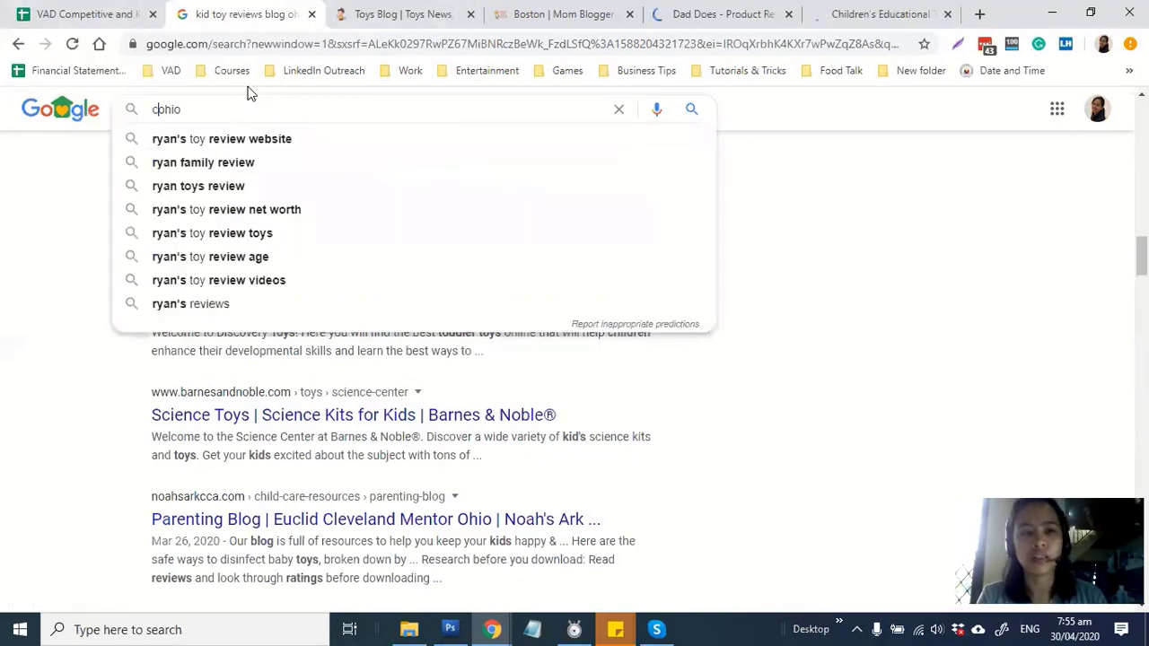
pyautogui.write('rance')
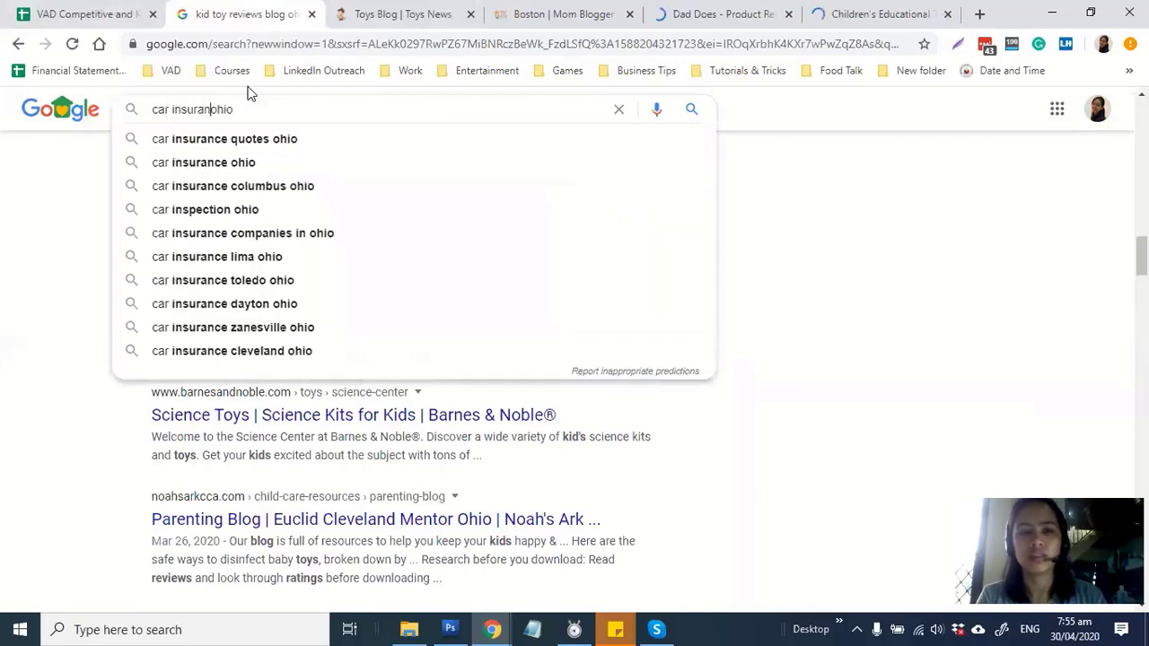
pyautogui.press('Return')
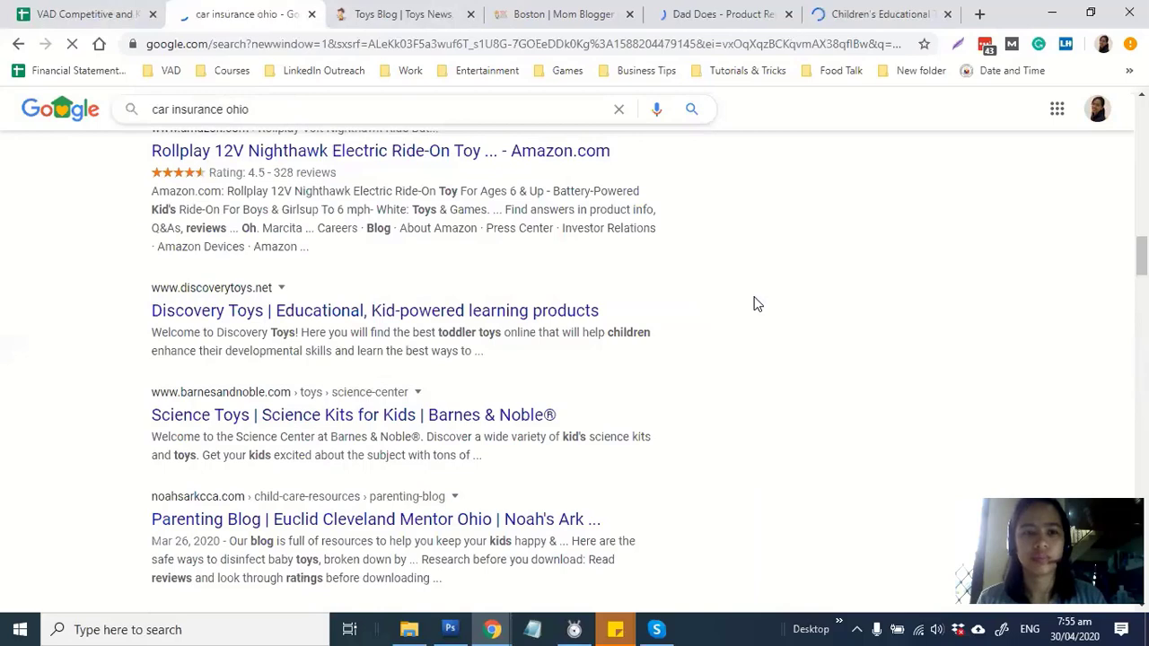
pyautogui.scroll(-5, 383, 191)
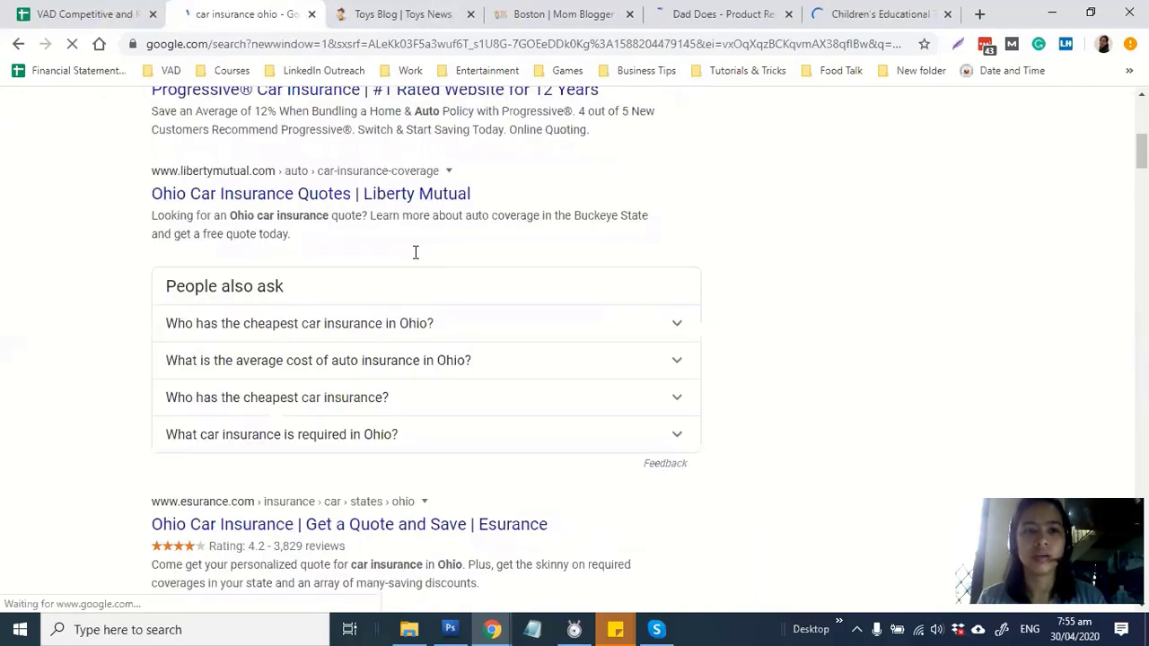
pyautogui.scroll(-4, 211, 180)
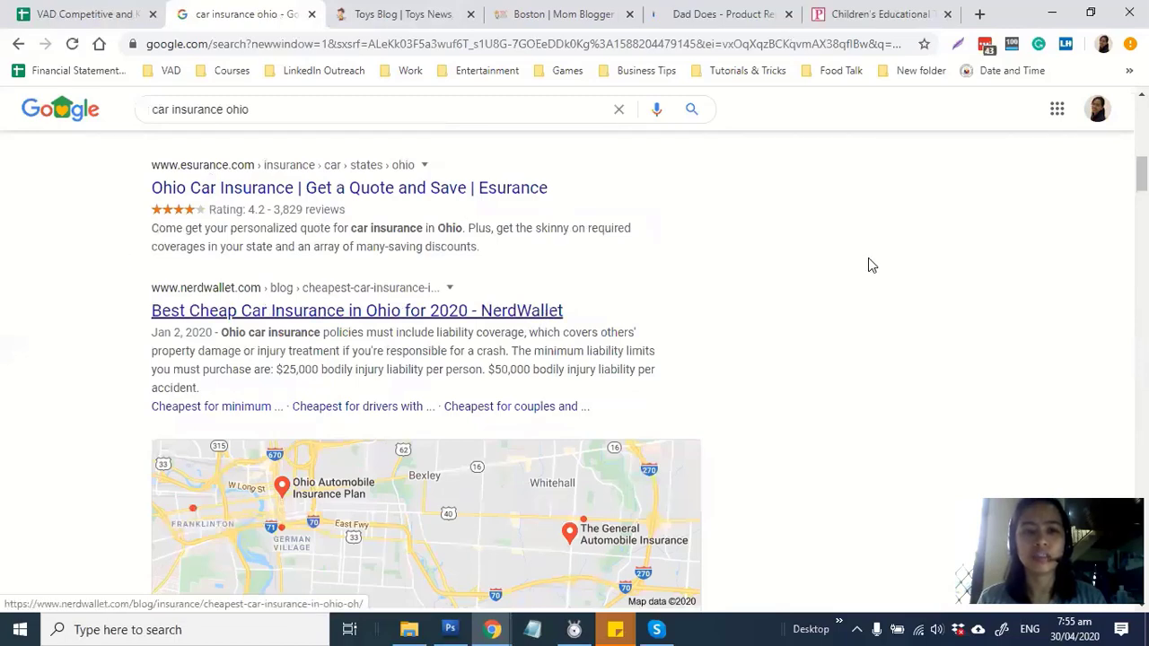
pyautogui.scroll(1, 868, 259)
pyautogui.scroll(-6, 854, 265)
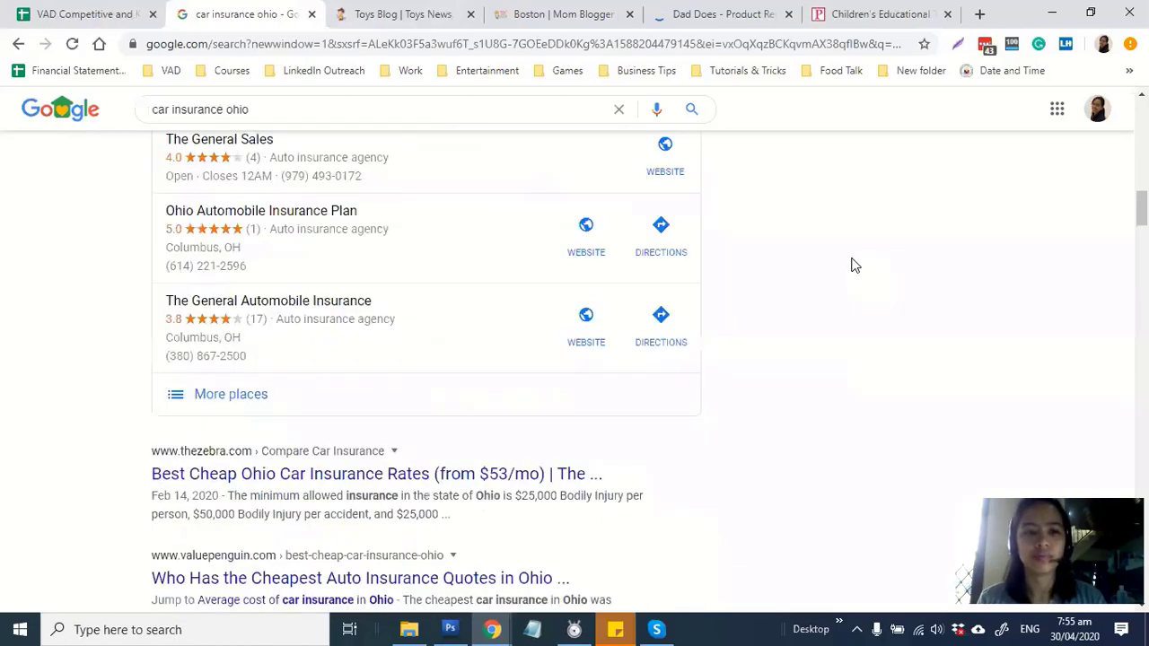
pyautogui.scroll(-2, 854, 265)
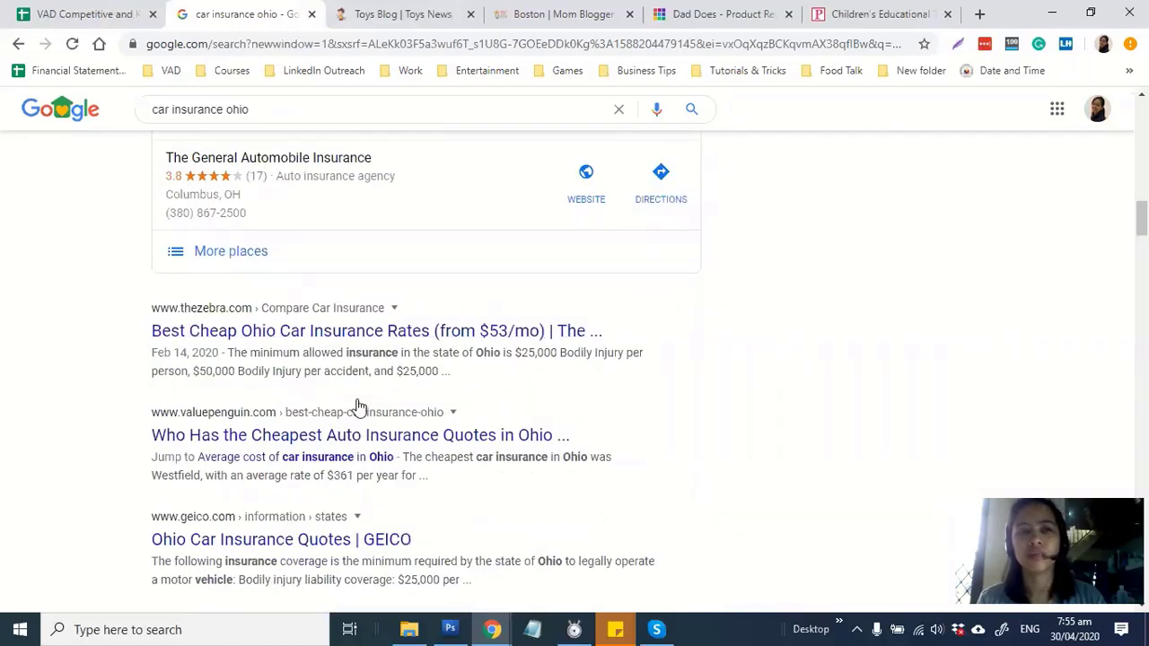
pyautogui.hotkey('ctrl', 'shift', 'Tab')
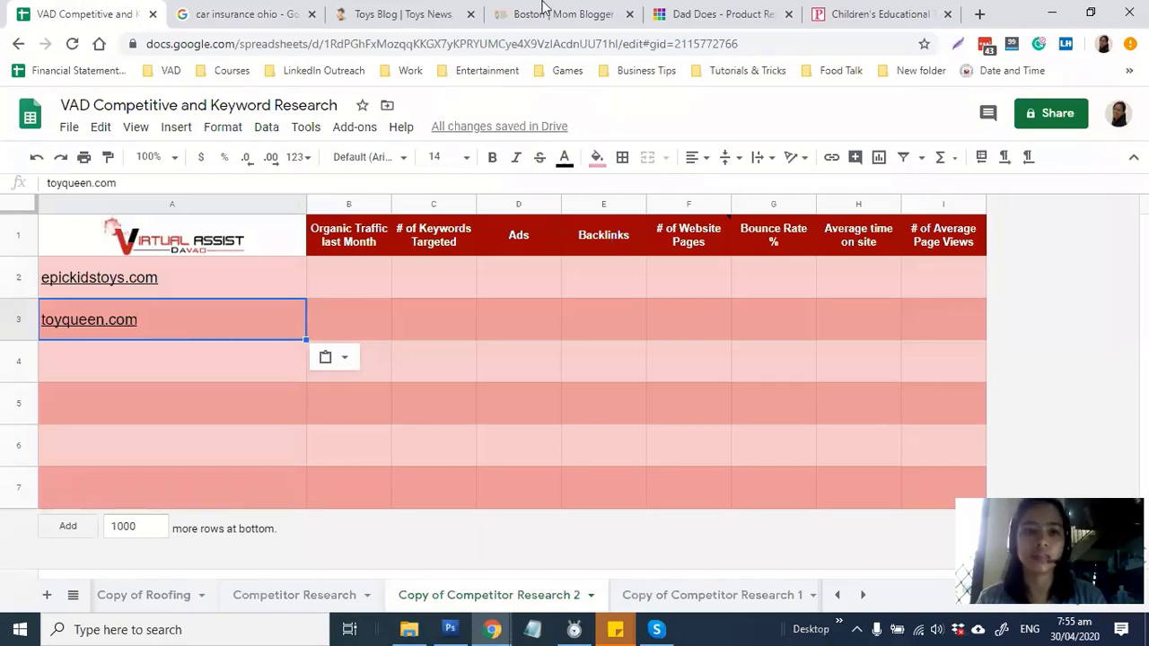
# Copy the daddoes.com domain from the Dad Does tab into cell A4
pyautogui.click(735, 21)
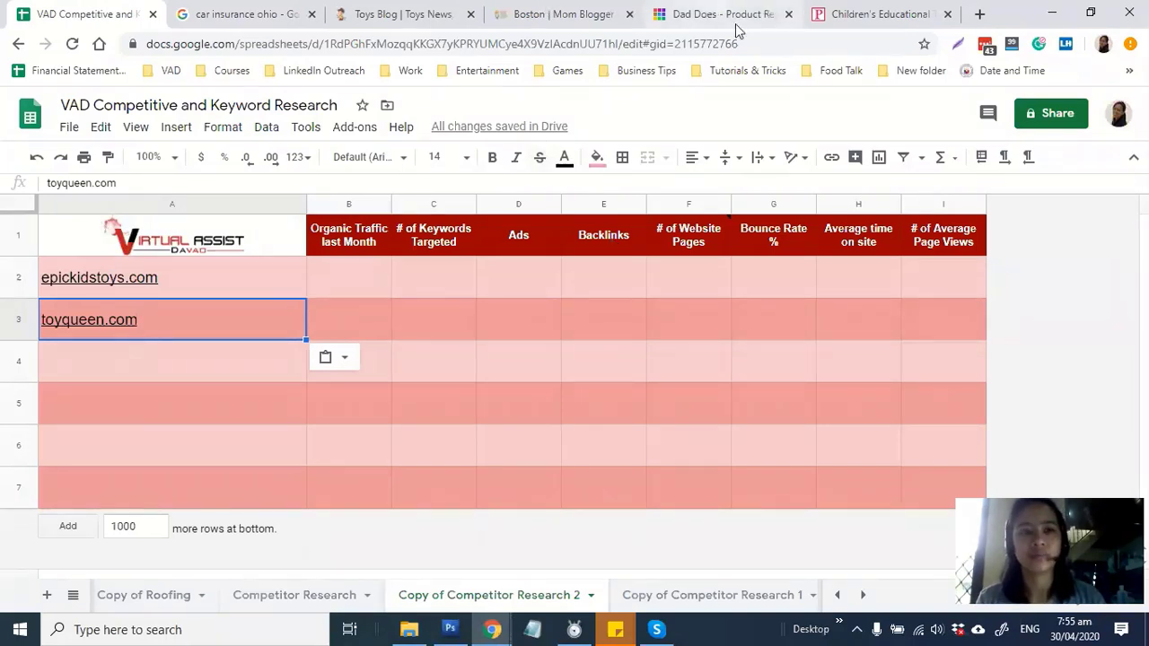
pyautogui.click(251, 50)
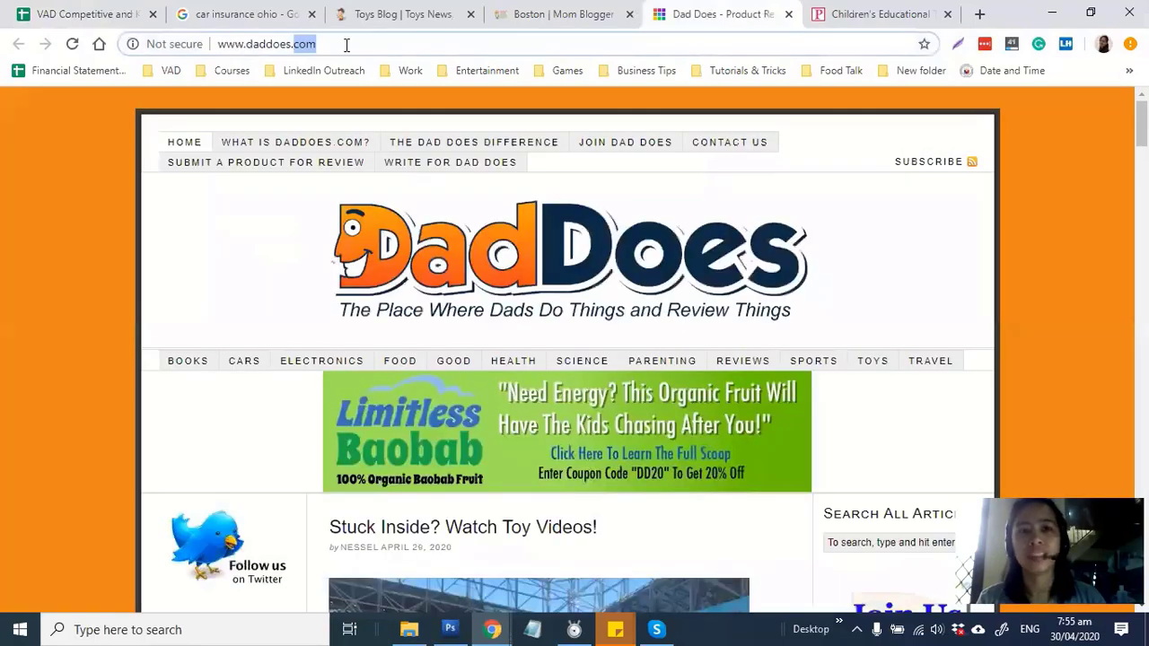
pyautogui.moveTo(346, 45); pyautogui.dragTo(246, 44)
pyautogui.click(144, 7)
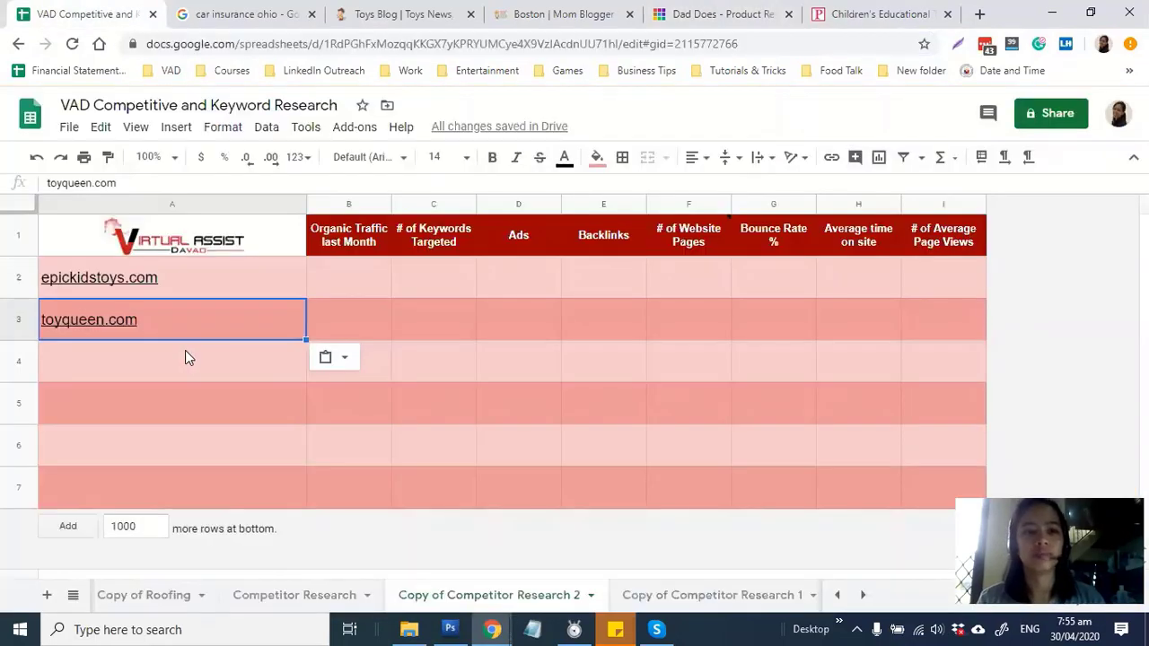
pyautogui.click(184, 357)
# Copy playopolistoys.com into cell A5, then reselect epickidstoys.com in A2
pyautogui.click(898, 13)
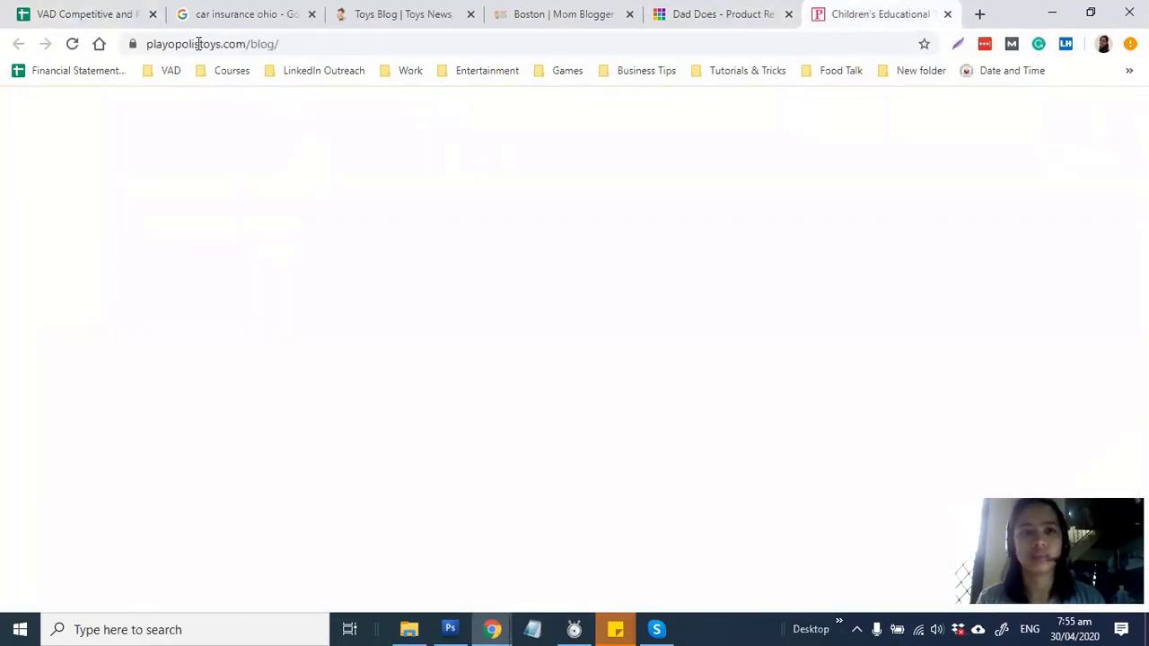
pyautogui.click(241, 45)
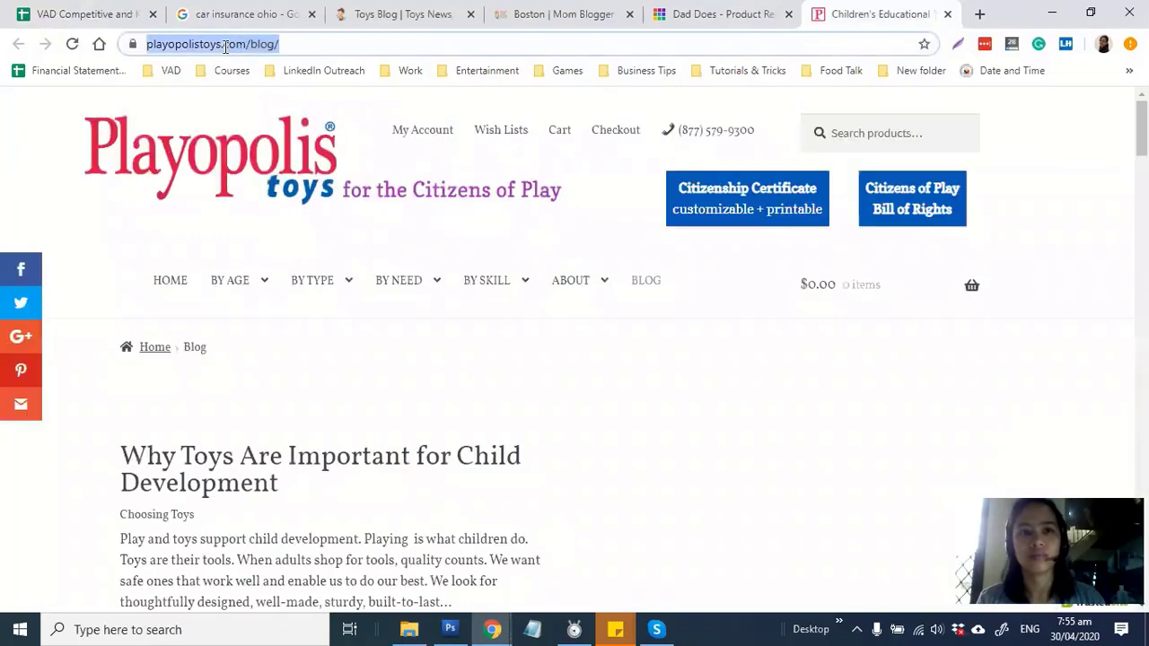
pyautogui.moveTo(212, 43); pyautogui.dragTo(312, 44)
pyautogui.hotkey('ctrl', 'c')
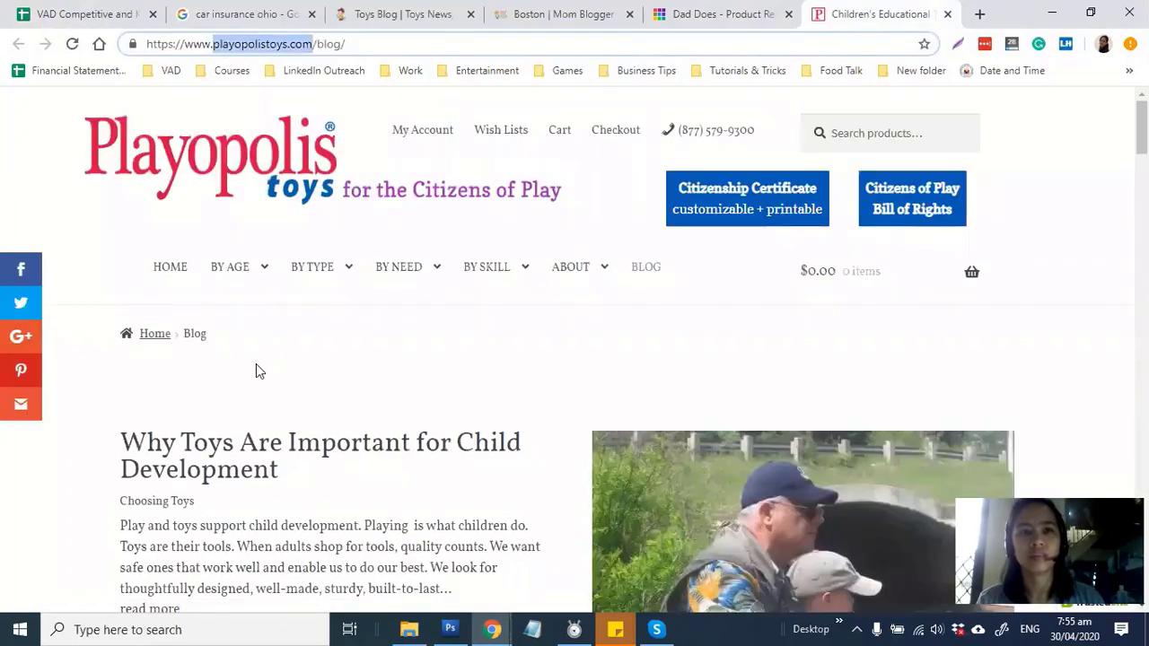
pyautogui.hotkey('ctrl', 'Tab')
pyautogui.click(273, 384)
pyautogui.hotkey('ctrl', 'v')
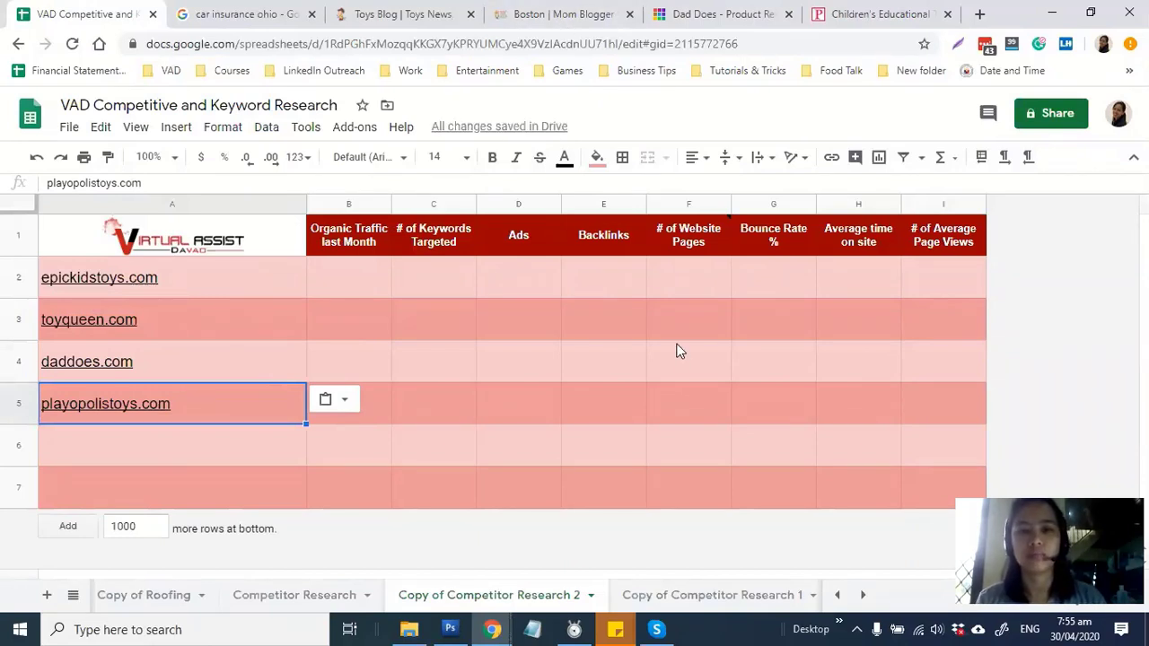
pyautogui.click(508, 338)
pyautogui.click(273, 292)
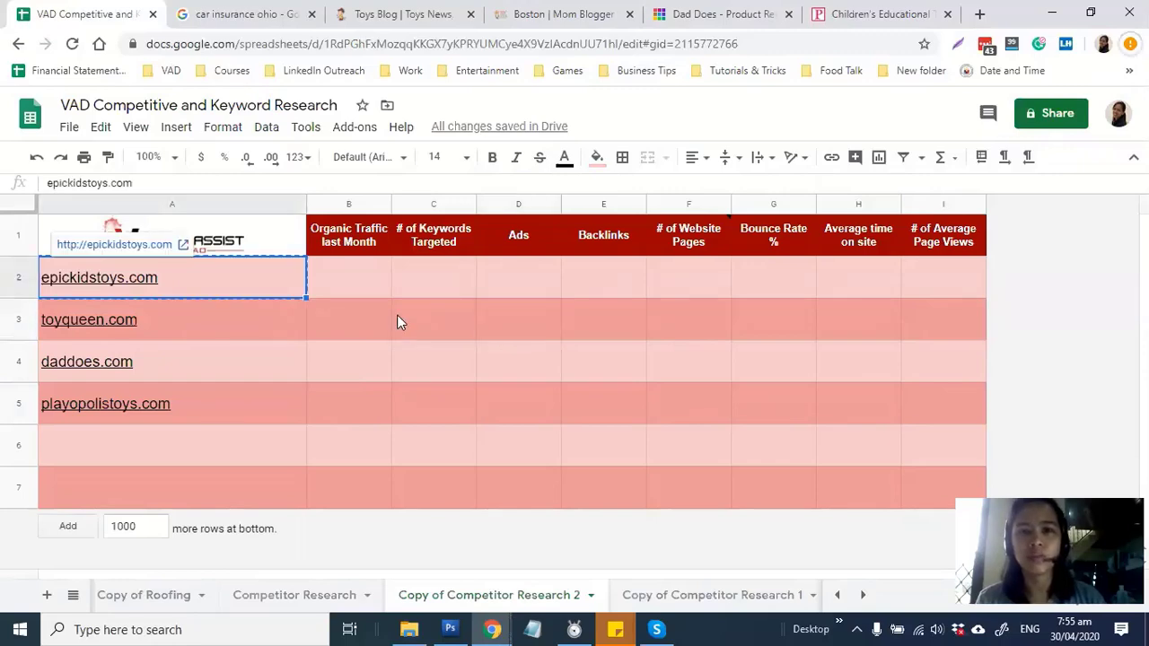
pyautogui.hotkey('alt', 'Tab')
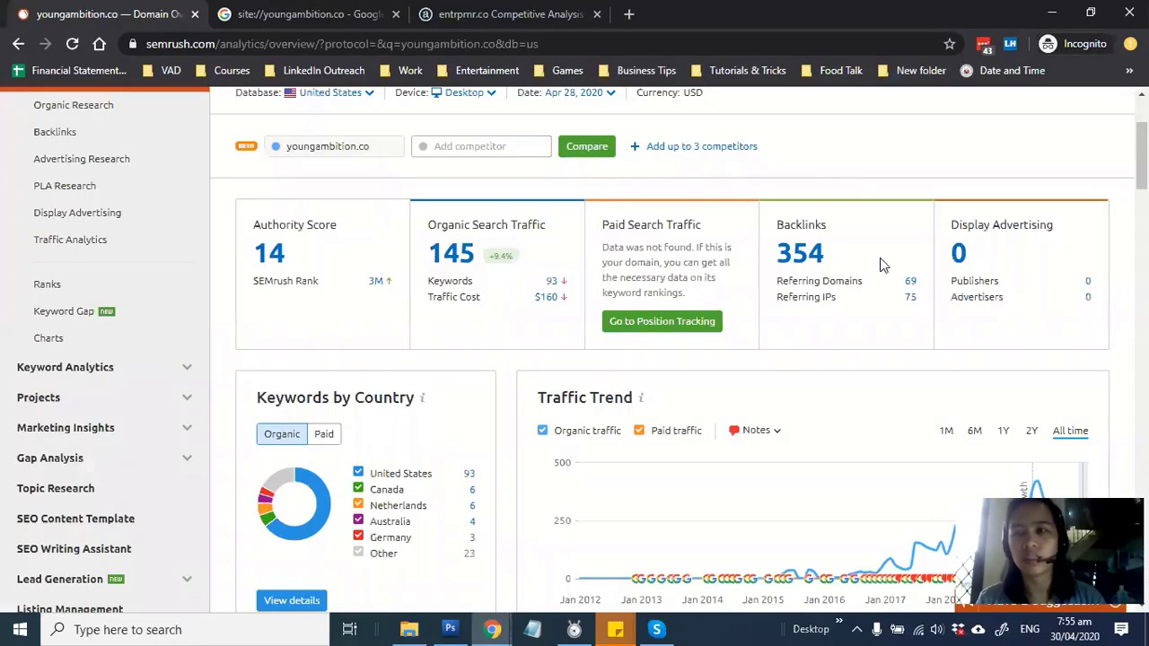
# Replace youngambition.co with epickidstoys.com in SEMrush's domain search and load its overview
pyautogui.scroll(2, 781, 280)
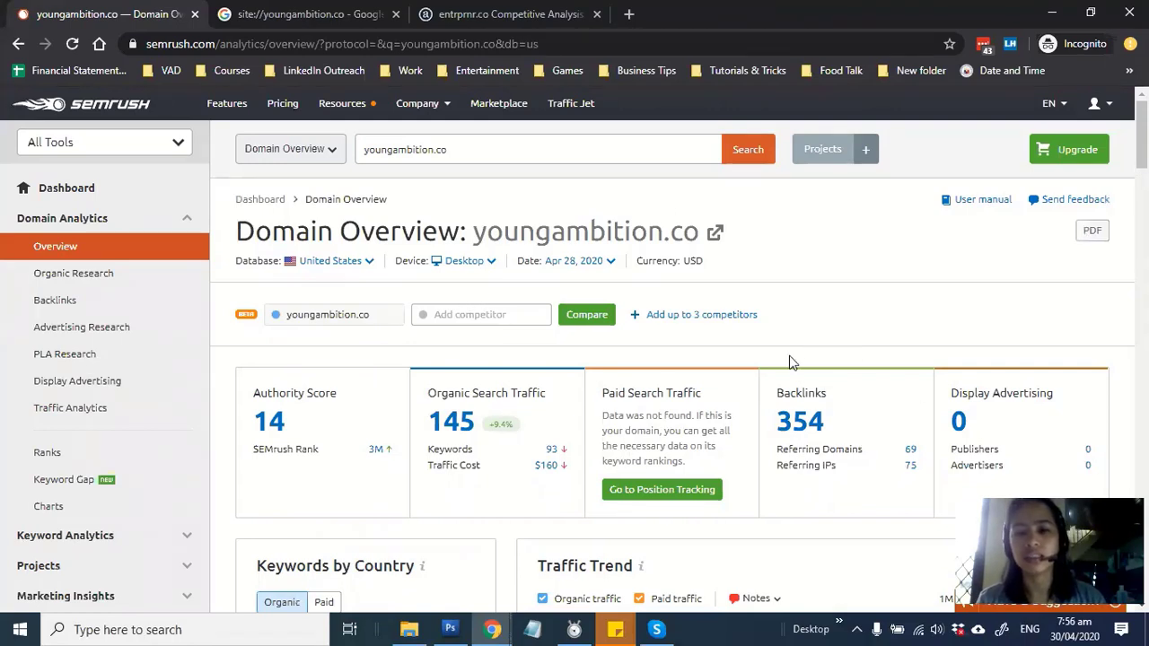
pyautogui.click(588, 145)
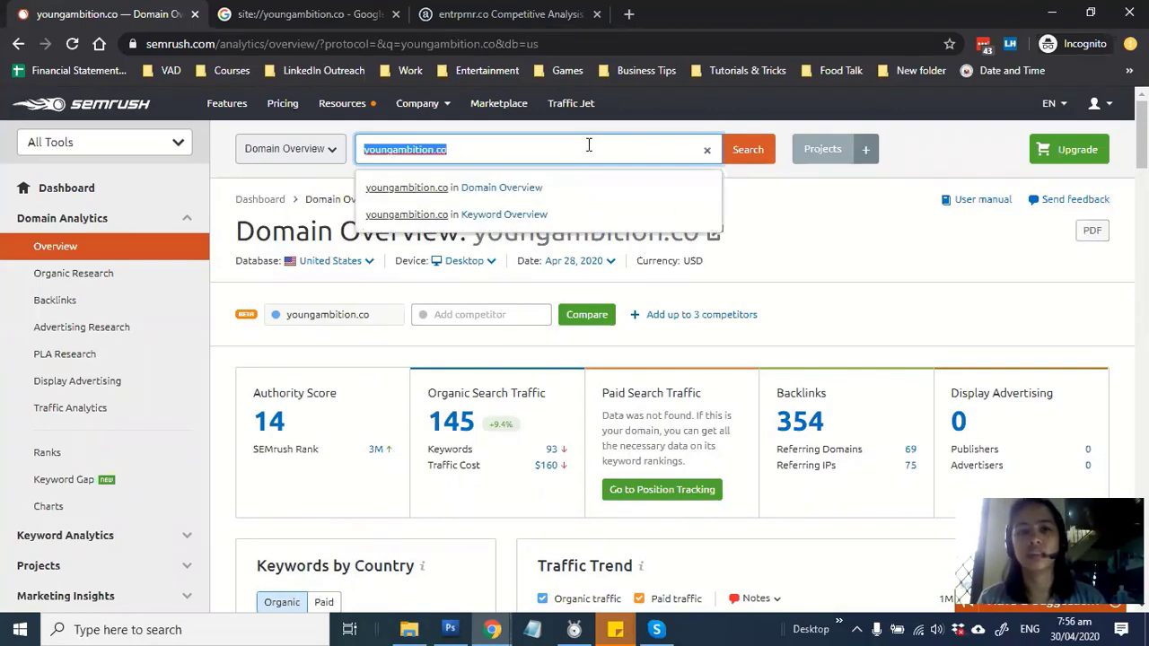
pyautogui.write('epickidstoys.com')
pyautogui.press('Return')
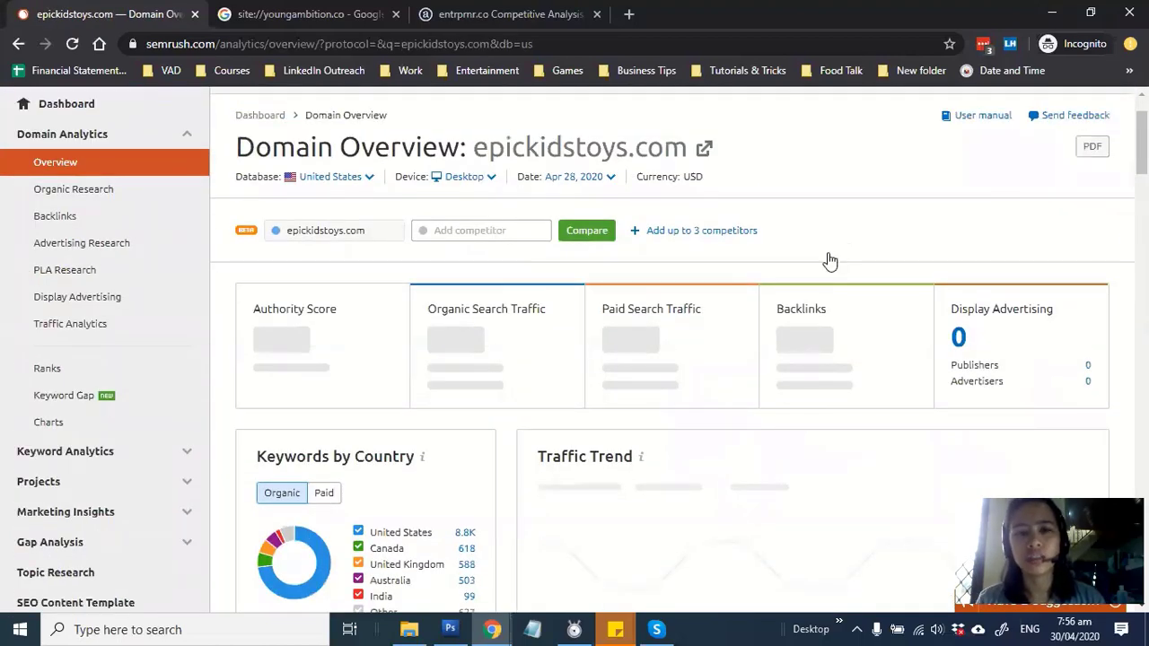
pyautogui.click(370, 178)
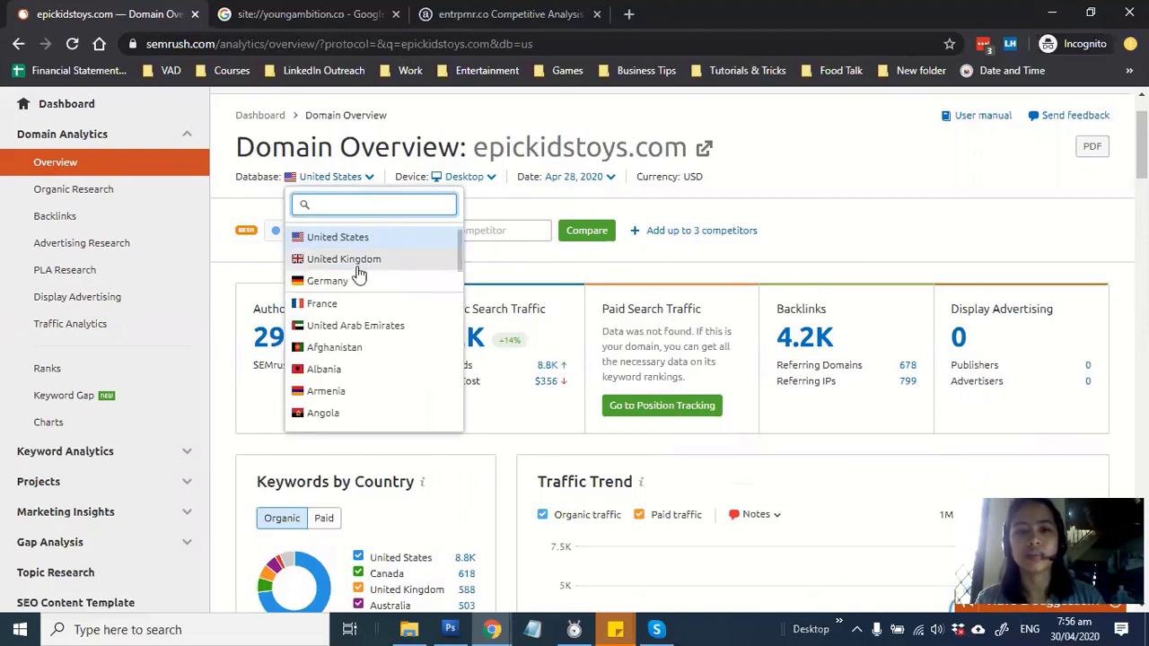
pyautogui.scroll(-2, 354, 384)
pyautogui.scroll(-2, 354, 384)
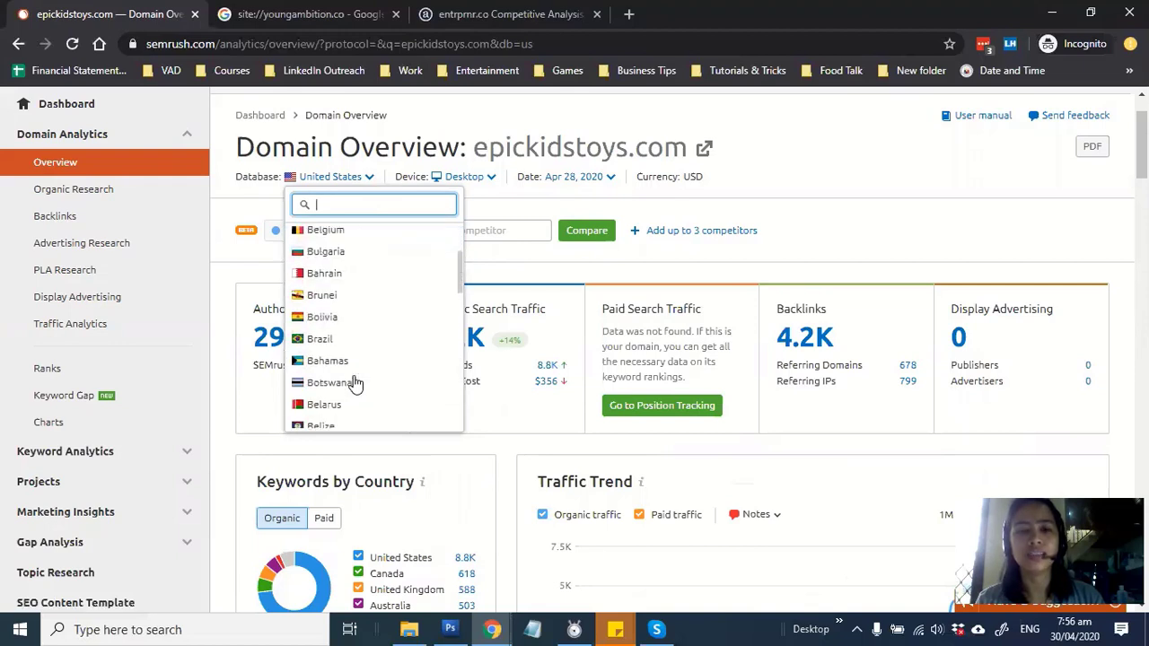
pyautogui.scroll(-2, 365, 275)
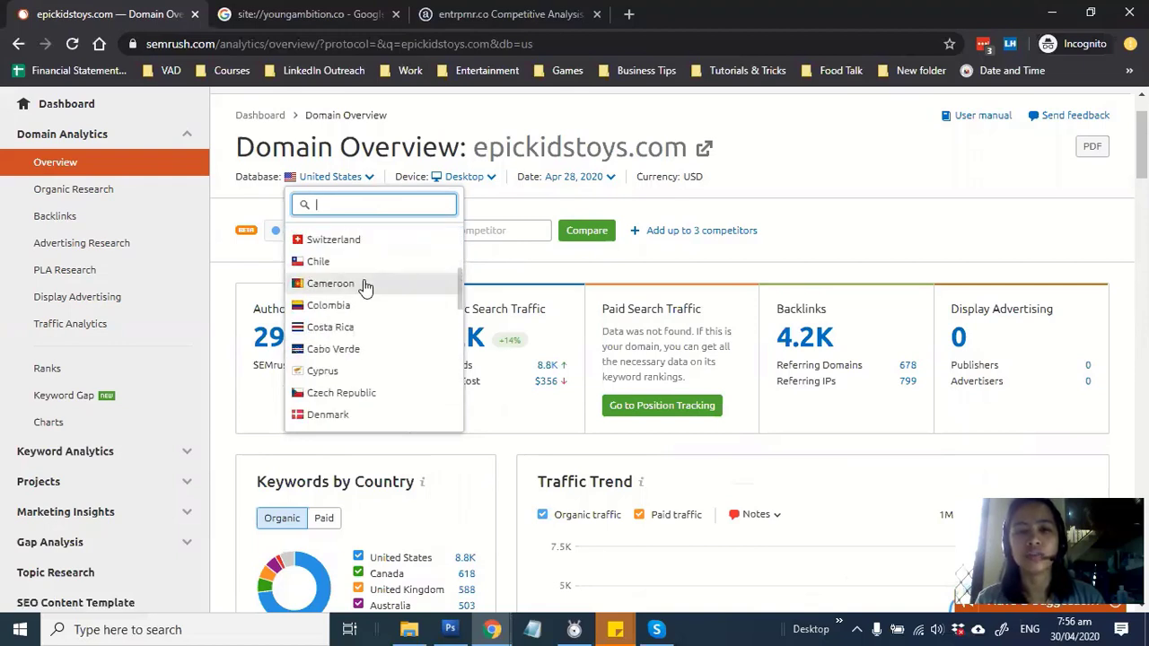
pyautogui.scroll(-1, 365, 291)
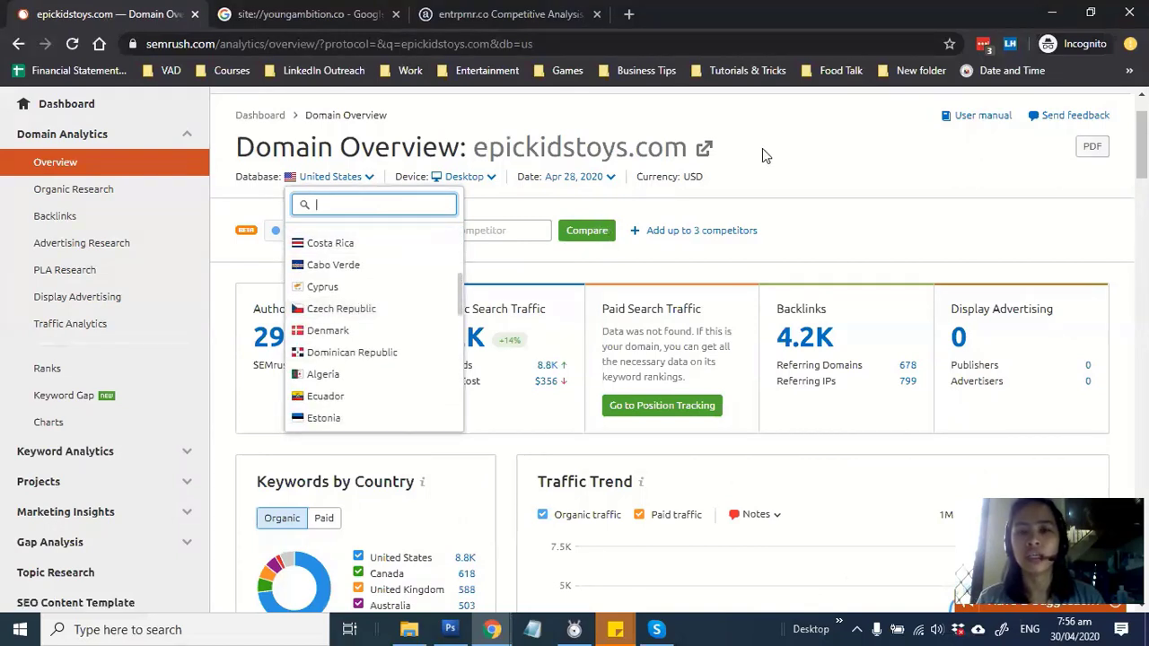
pyautogui.click(787, 160)
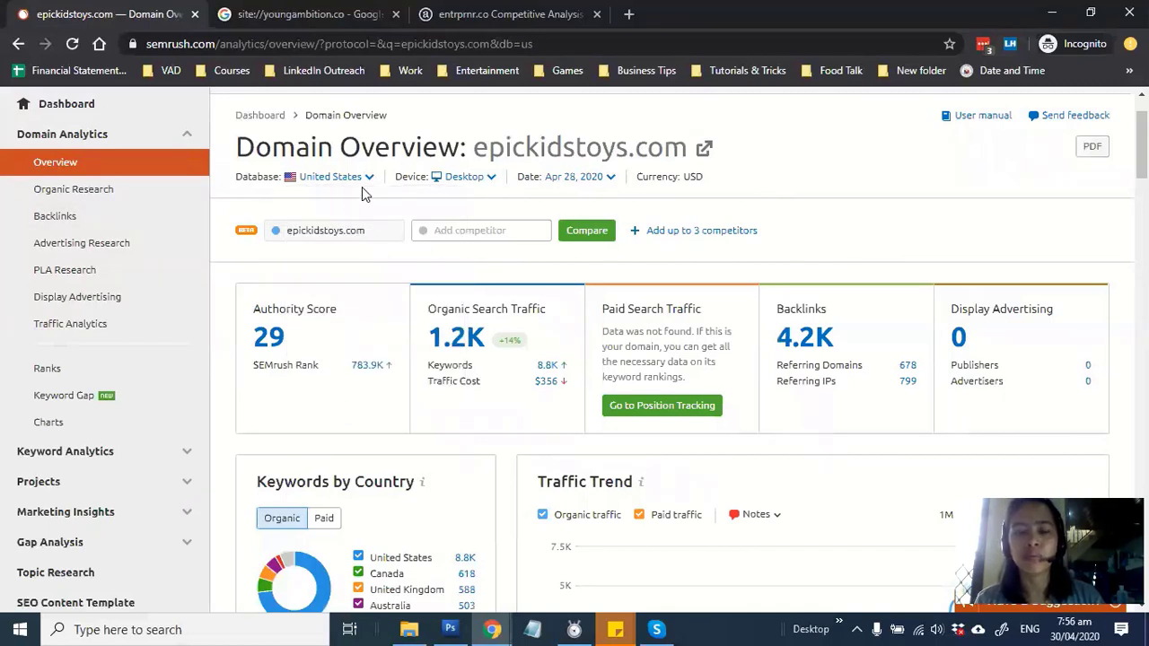
pyautogui.click(496, 180)
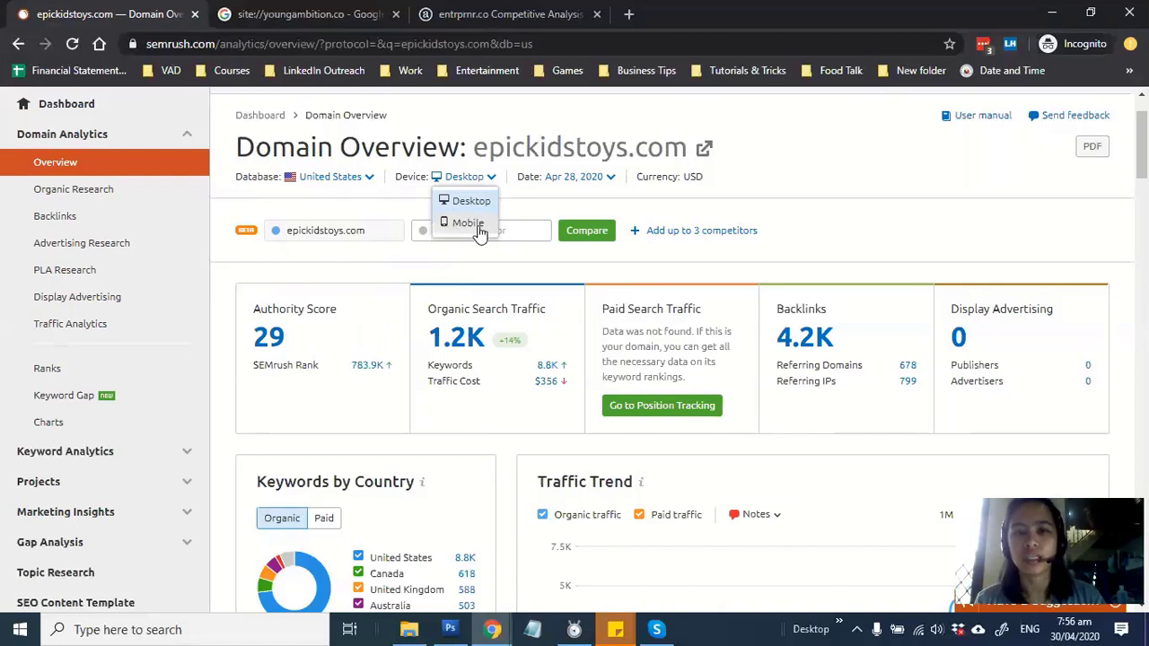
pyautogui.click(864, 163)
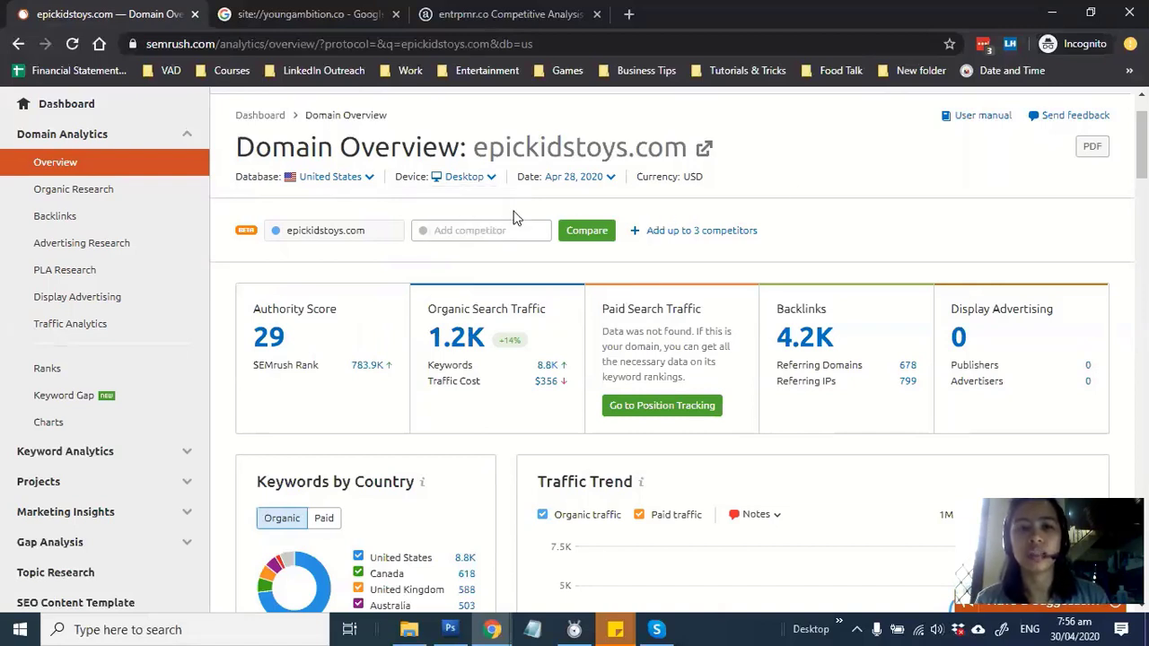
pyautogui.scroll(-1, 440, 243)
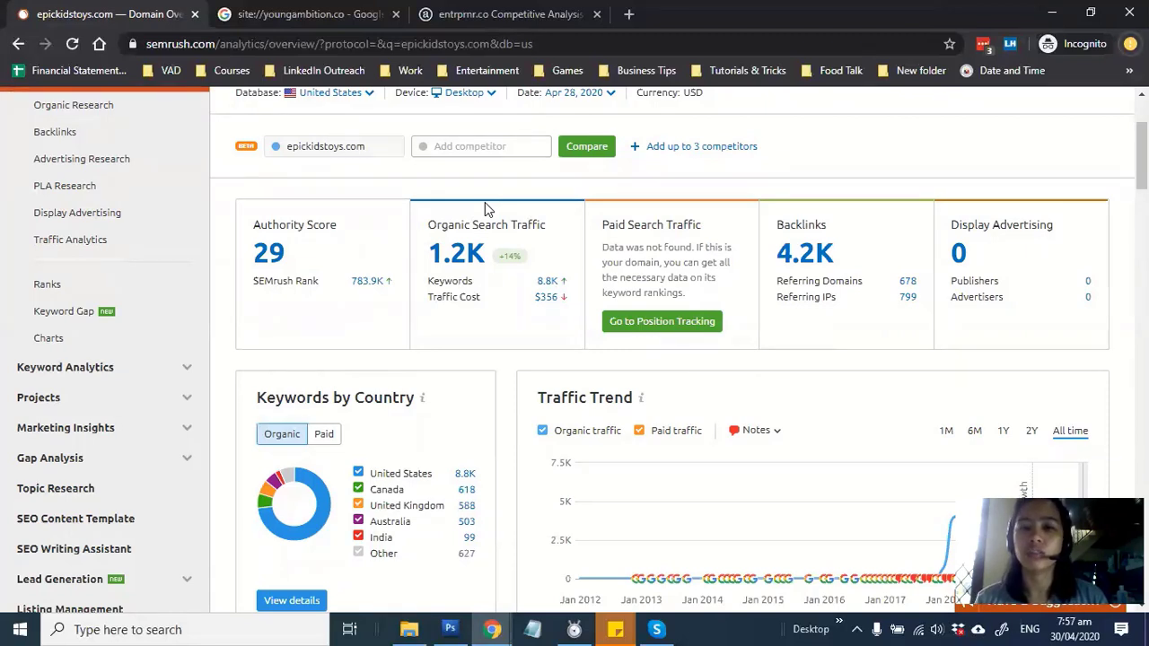
pyautogui.hotkey('alt', 'Tab')
# Enter 1.2K in cell B2 as epickidstoys.com's organic traffic
pyautogui.click(351, 286)
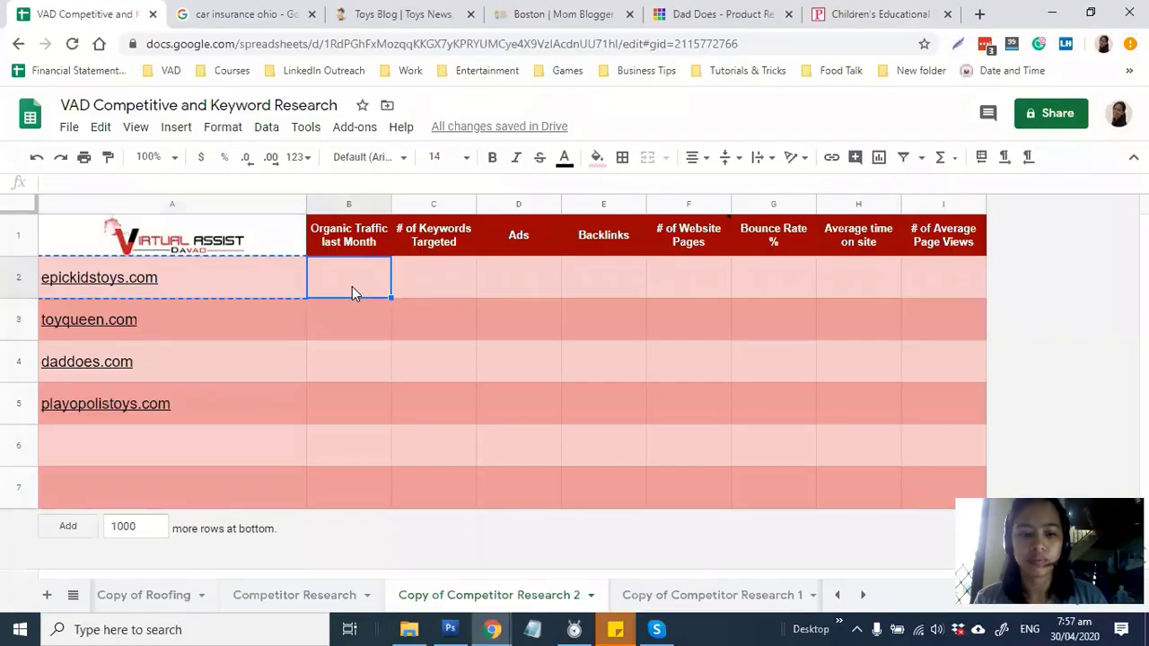
pyautogui.write('1.2K')
pyautogui.press('Tab')
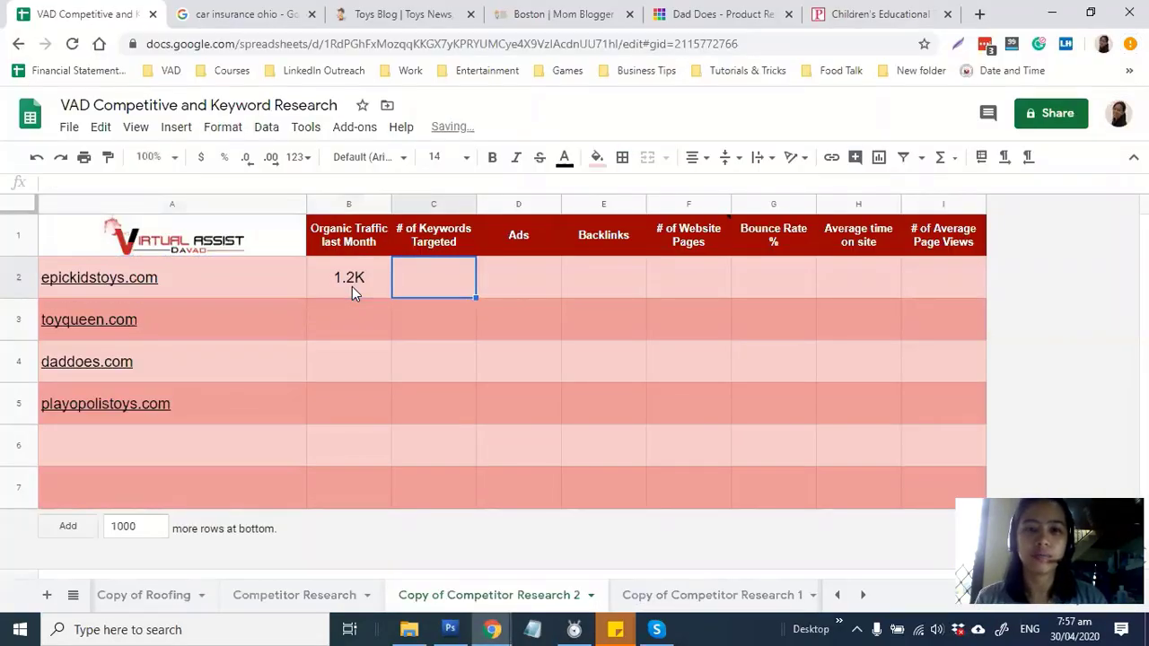
pyautogui.hotkey('alt', 'Tab')
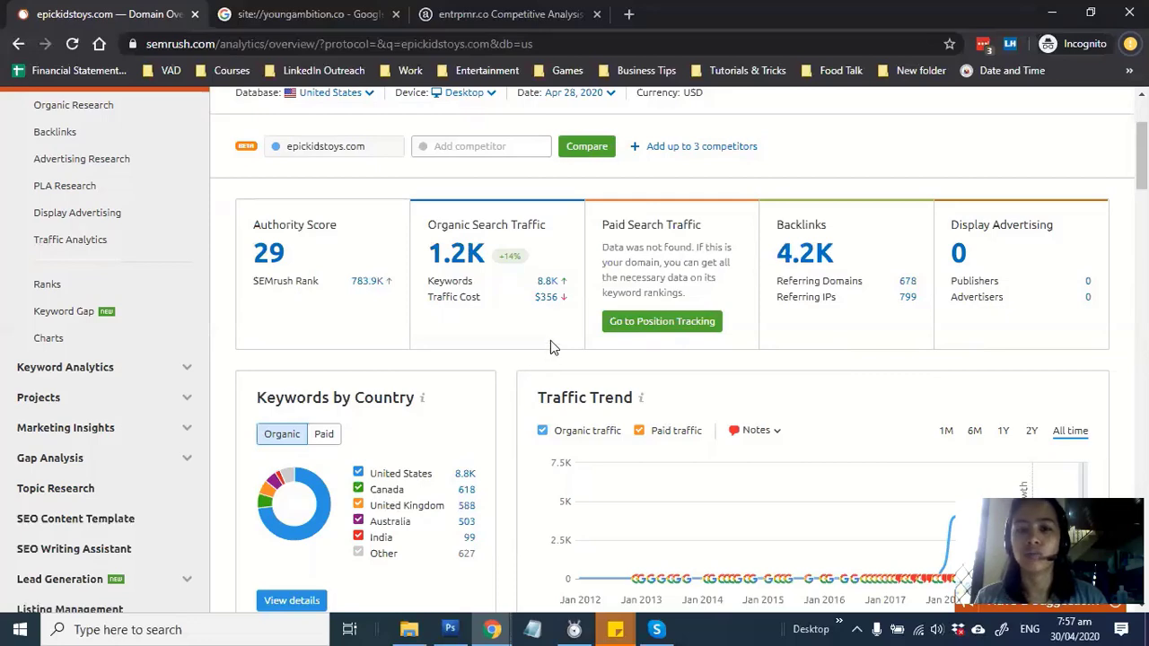
pyautogui.scroll(-4, 550, 340)
pyautogui.scroll(2, 546, 332)
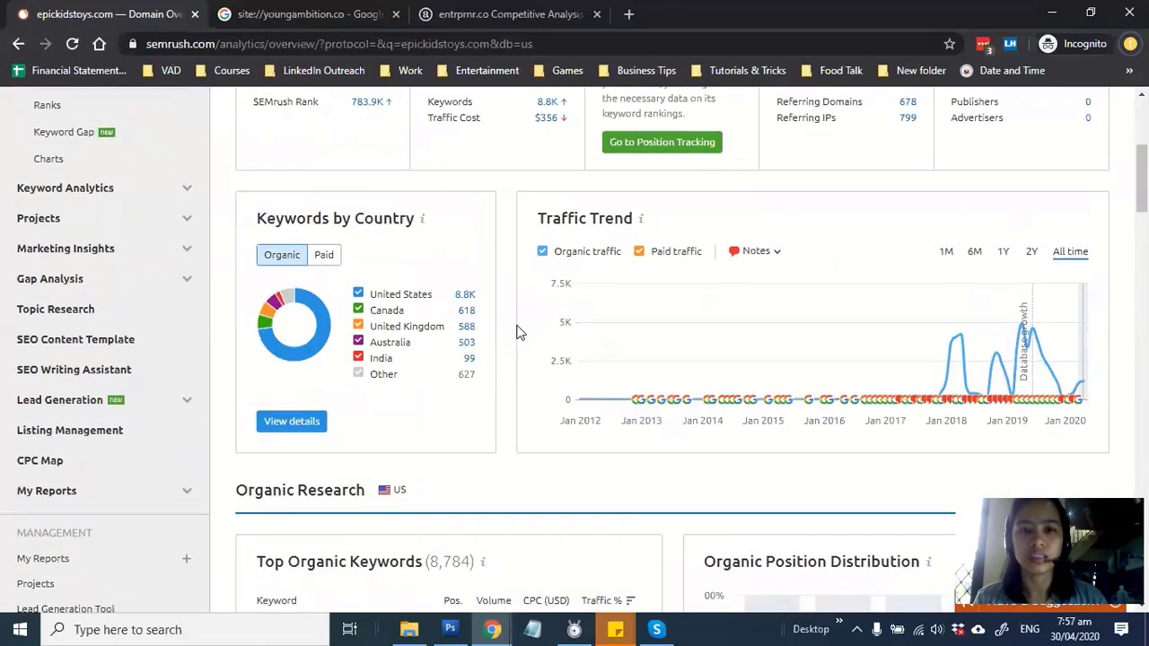
pyautogui.scroll(-1, 516, 332)
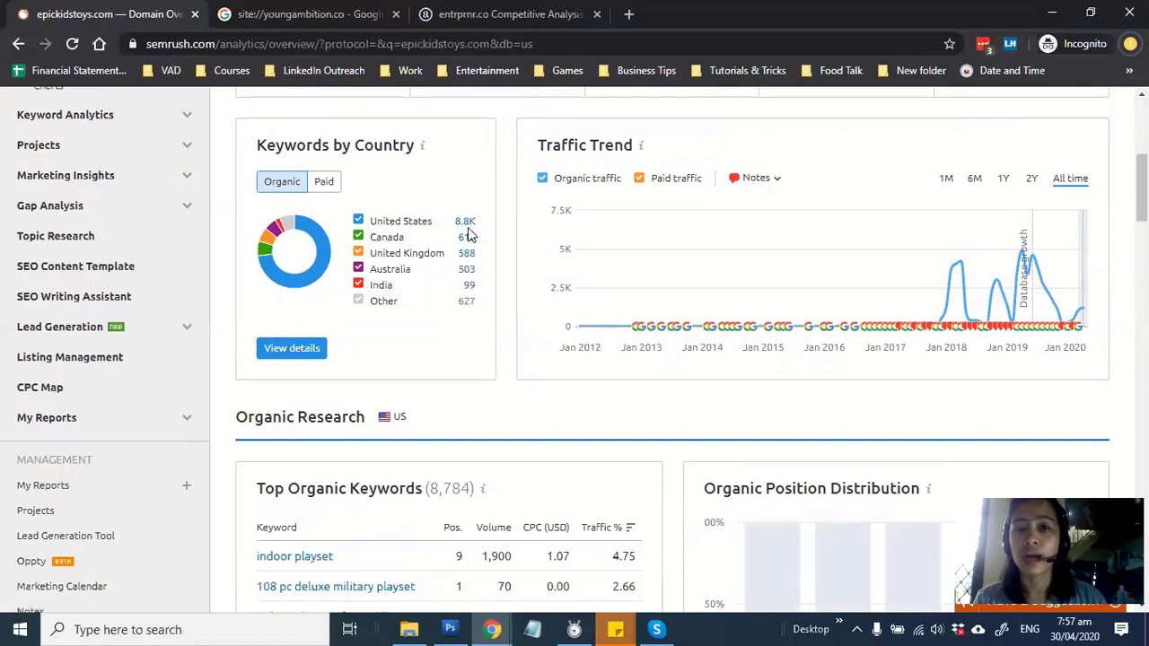
pyautogui.scroll(-3, 501, 338)
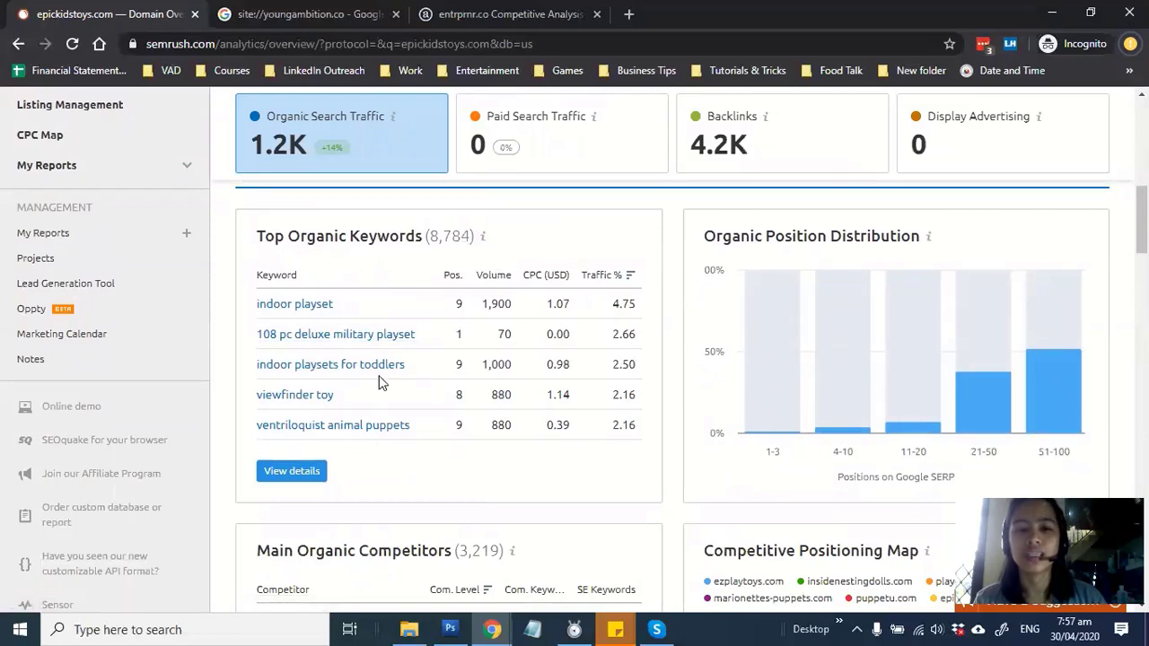
pyautogui.doubleClick(519, 304)
pyautogui.doubleClick(486, 364)
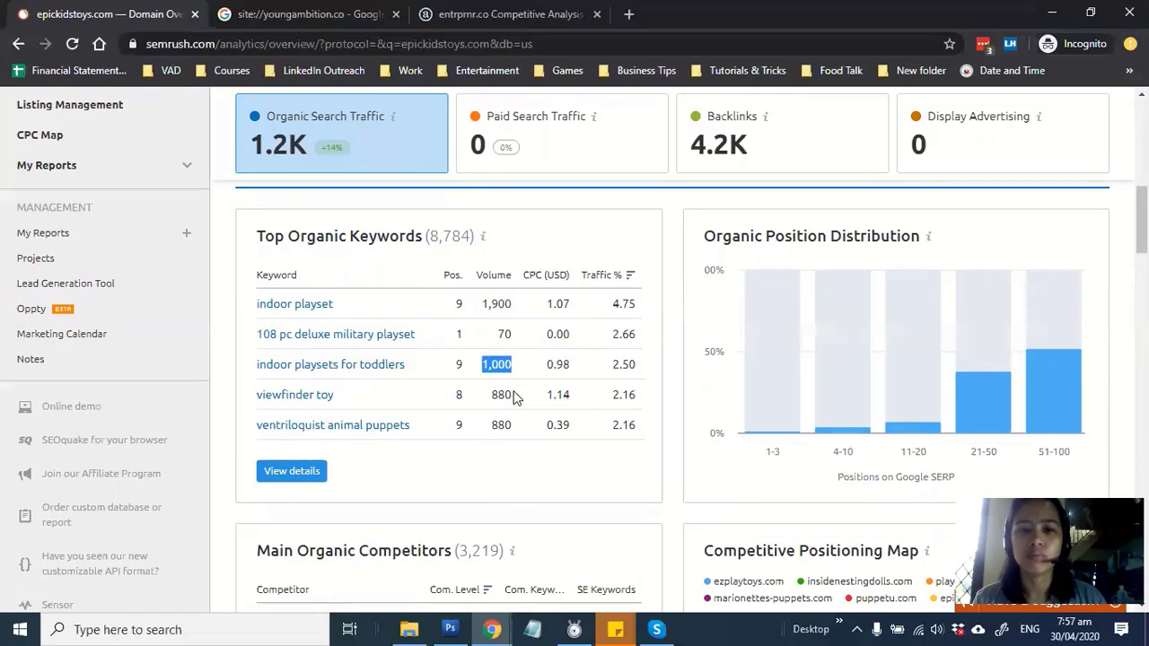
pyautogui.click(497, 439)
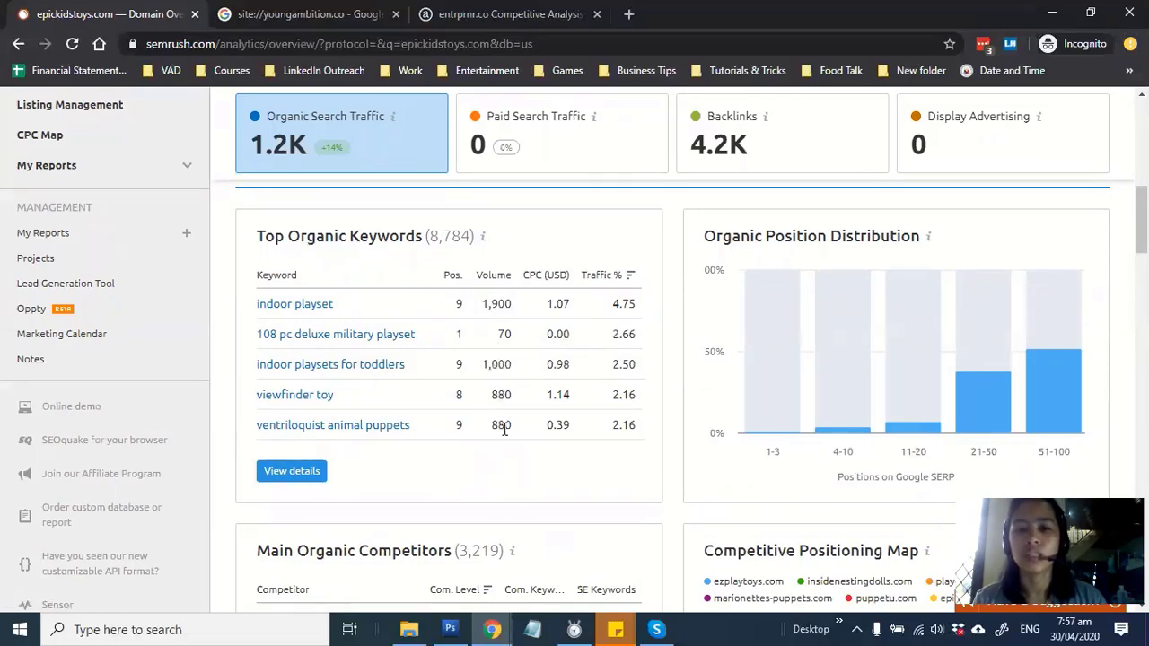
pyautogui.scroll(-2, 505, 431)
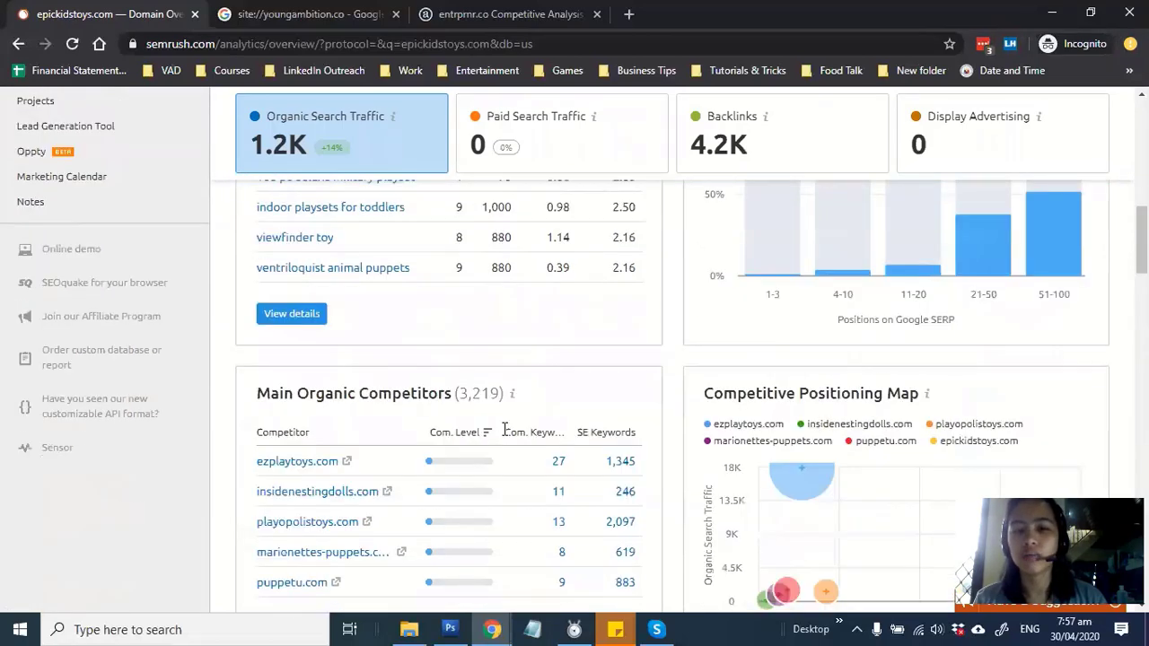
pyautogui.scroll(2, 625, 370)
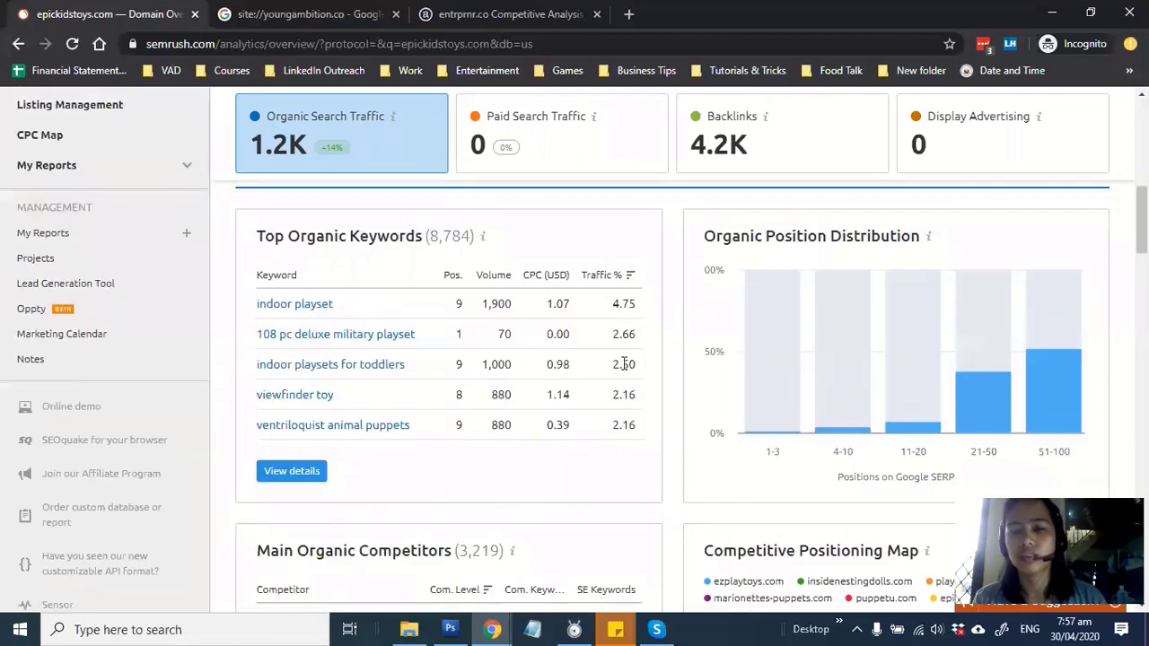
pyautogui.scroll(-2, 623, 363)
pyautogui.scroll(-2, 625, 371)
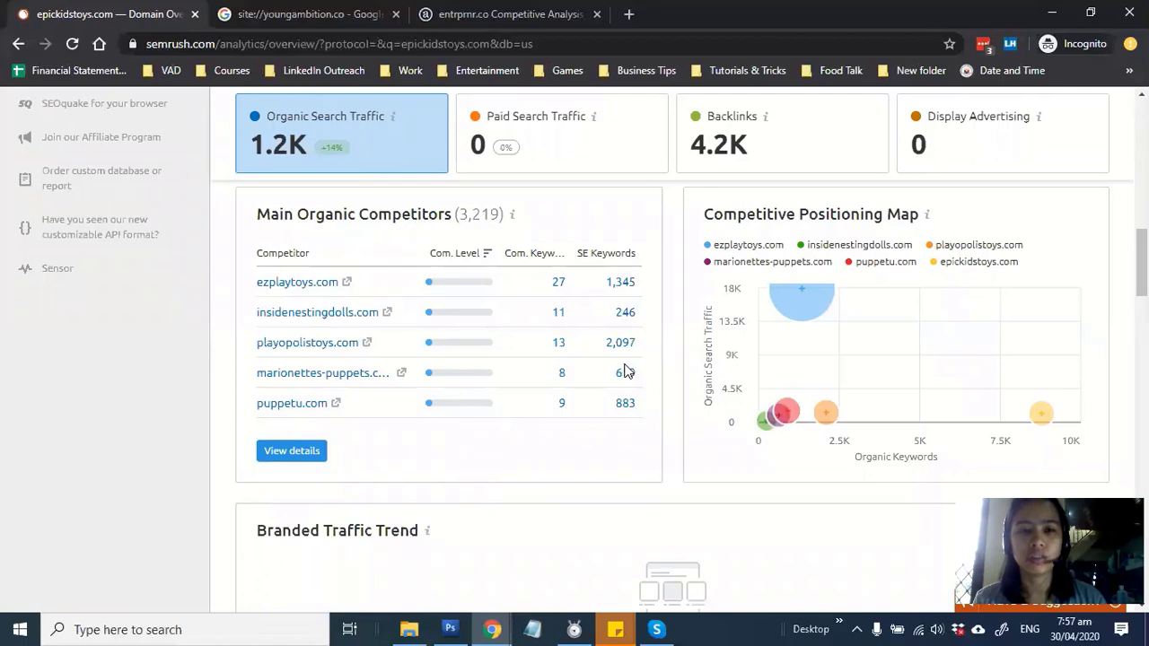
pyautogui.scroll(1, 625, 371)
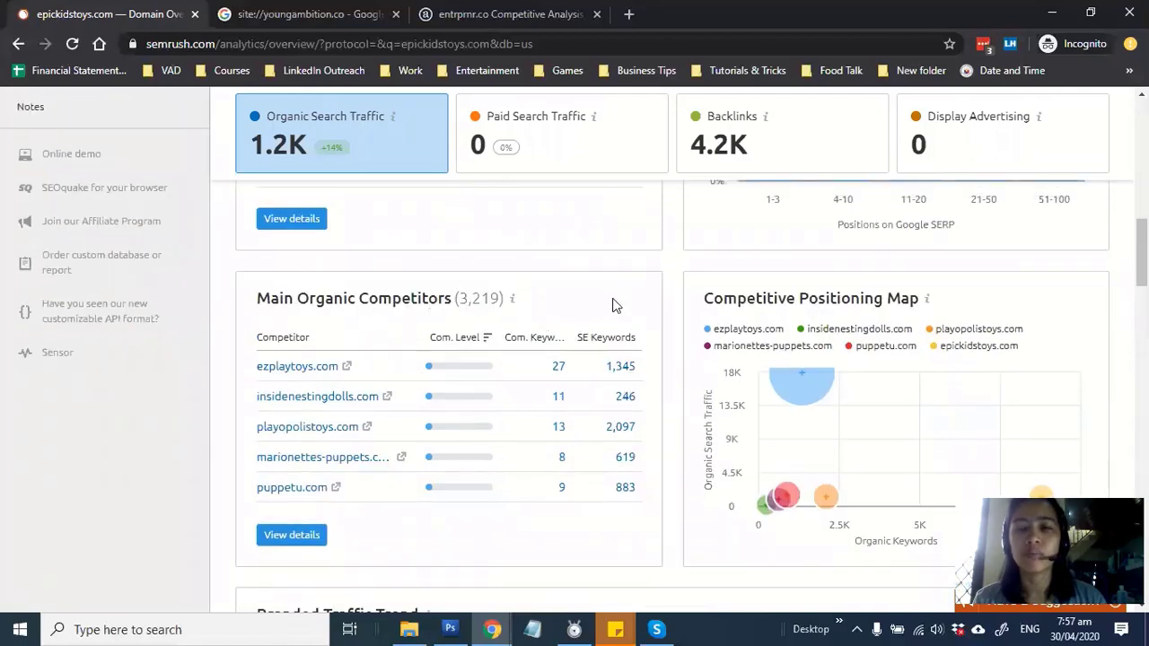
pyautogui.scroll(-1, 615, 299)
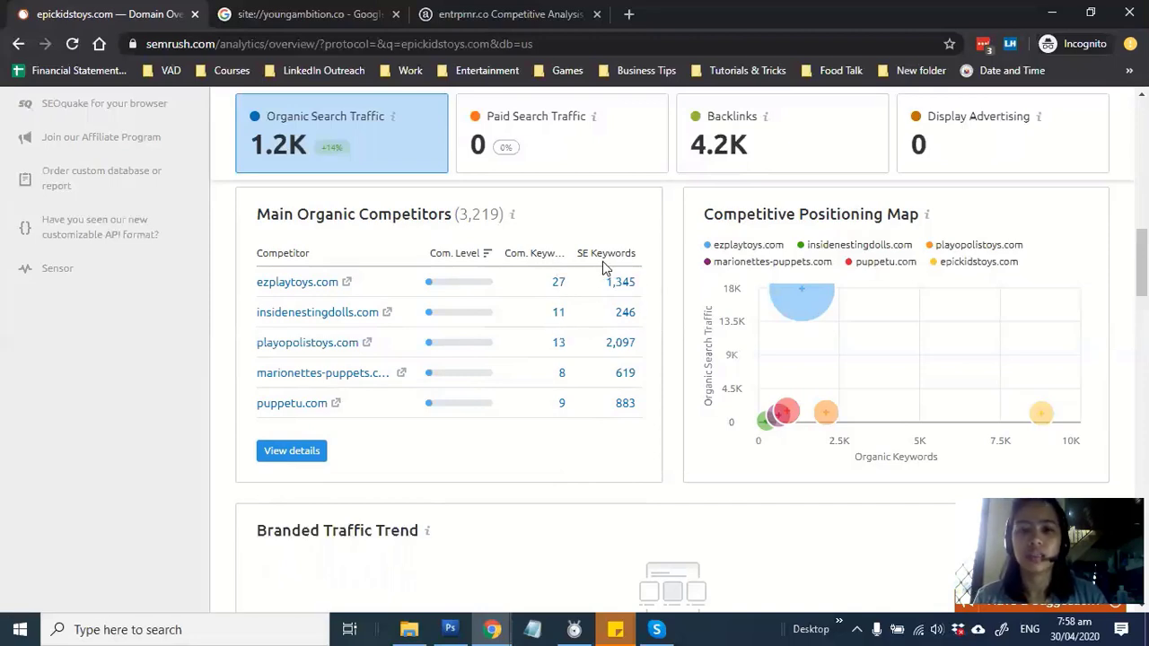
pyautogui.moveTo(620, 255)
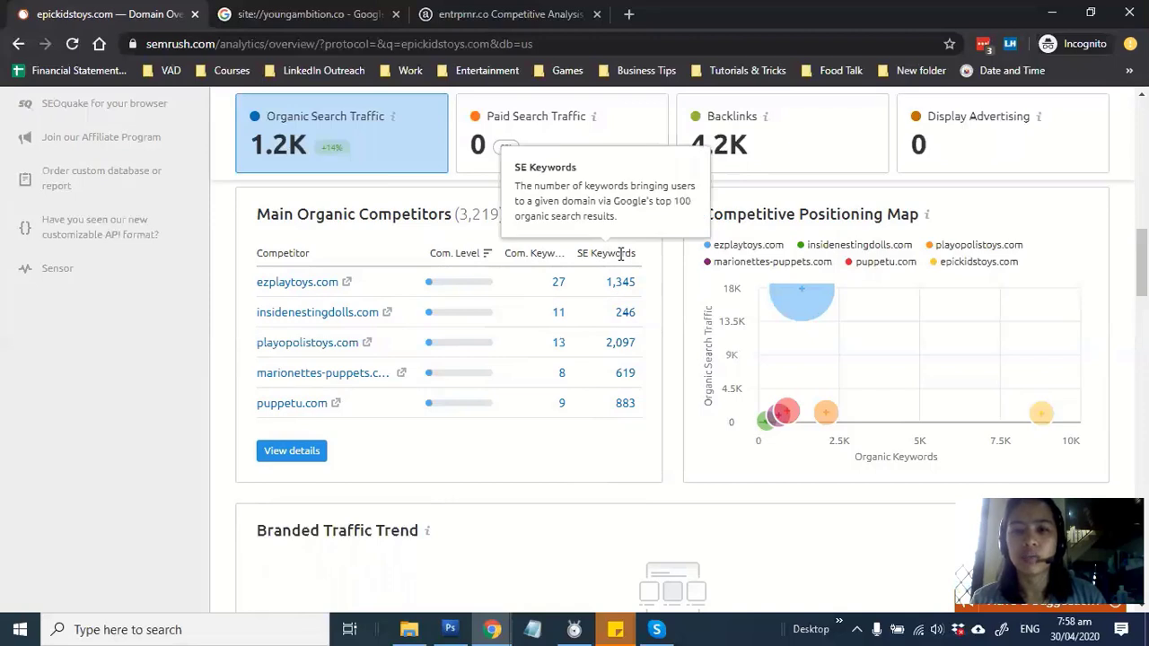
pyautogui.moveTo(544, 255)
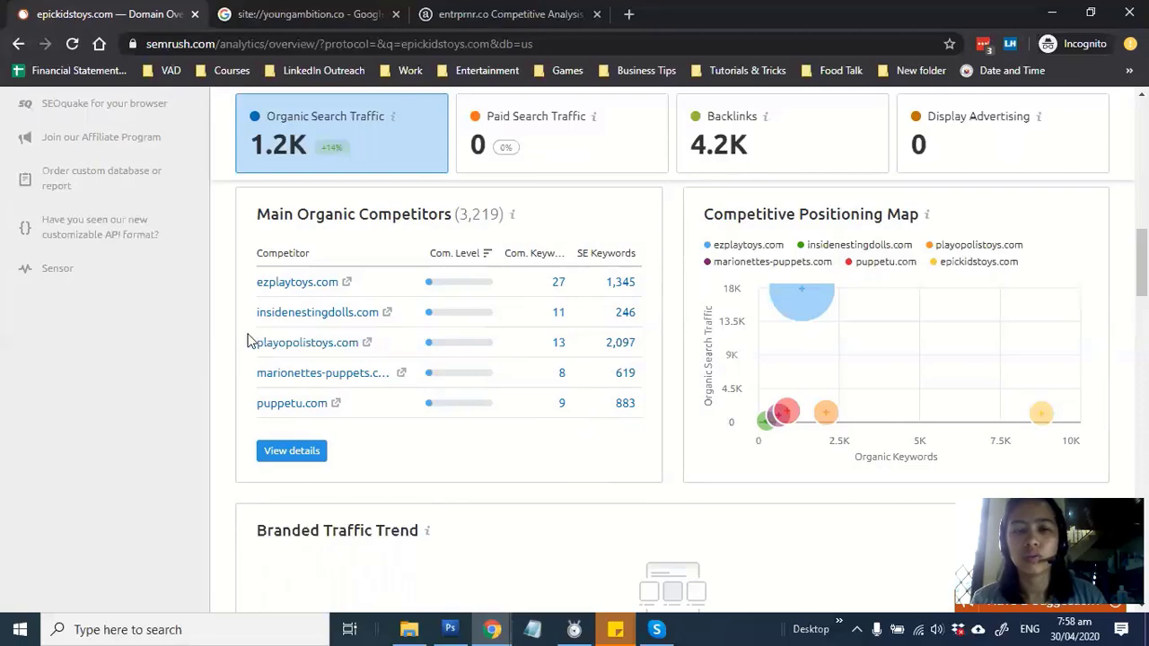
pyautogui.scroll(-3, 460, 402)
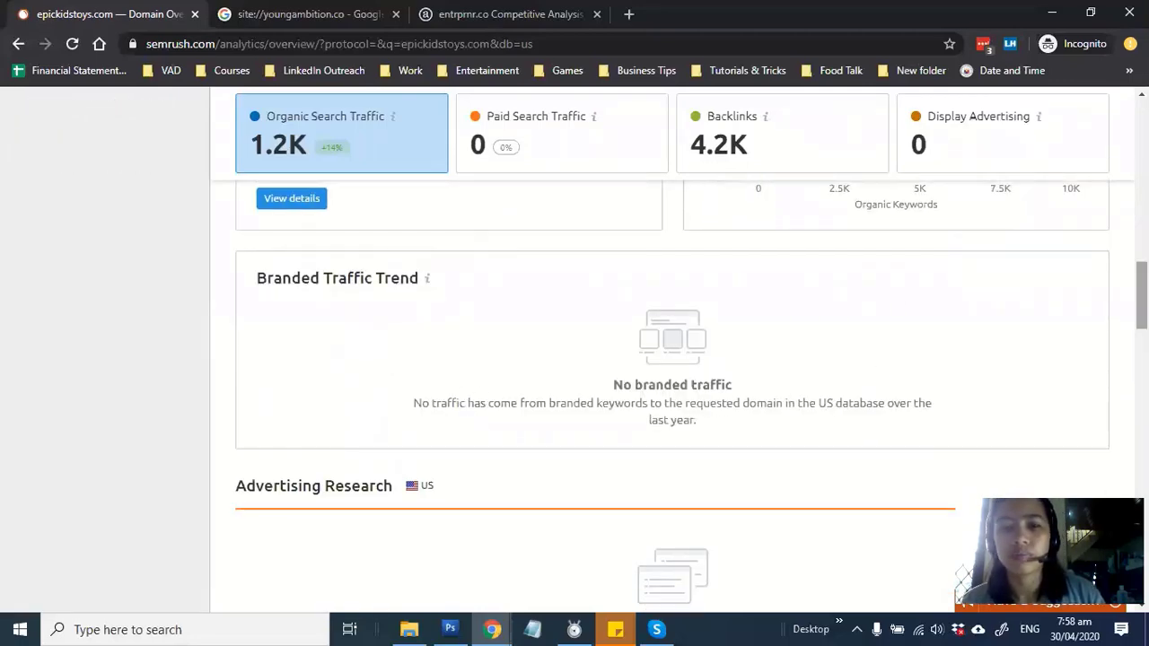
pyautogui.moveTo(1141, 296); pyautogui.dragTo(1142, 129)
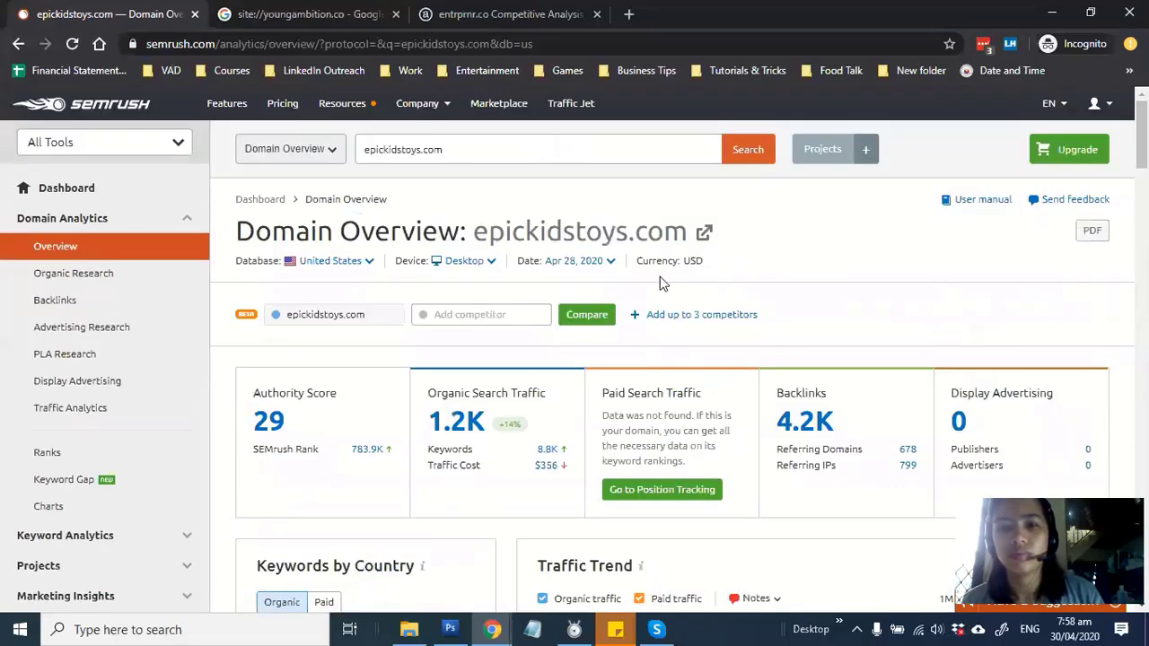
# Enter 8.8K in cell C2 as epickidstoys.com's keywords targeted
pyautogui.hotkey('alt', 'Tab')
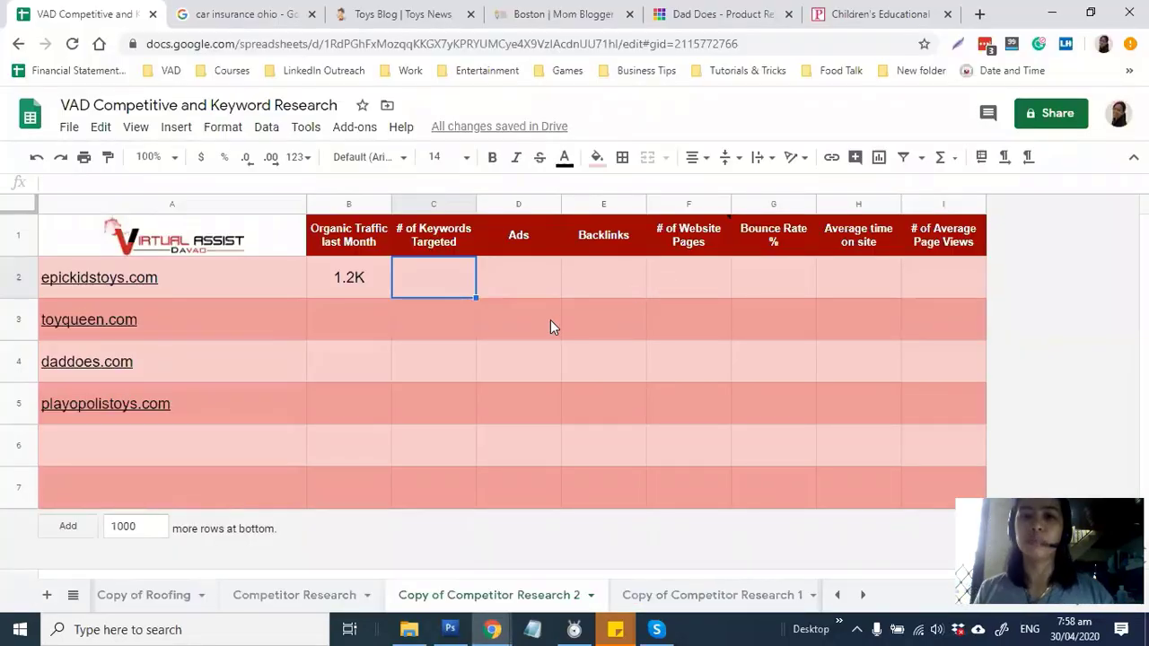
pyautogui.hotkey('alt', 'Tab')
pyautogui.hotkey('alt', 'Tab')
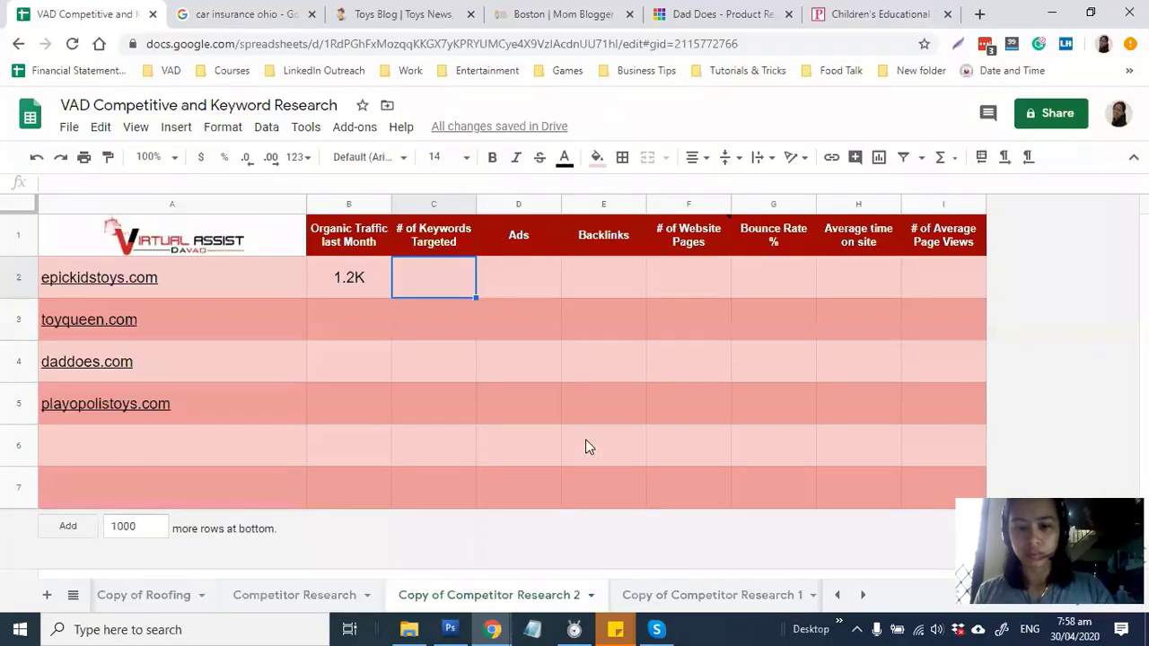
pyautogui.write('8.8K')
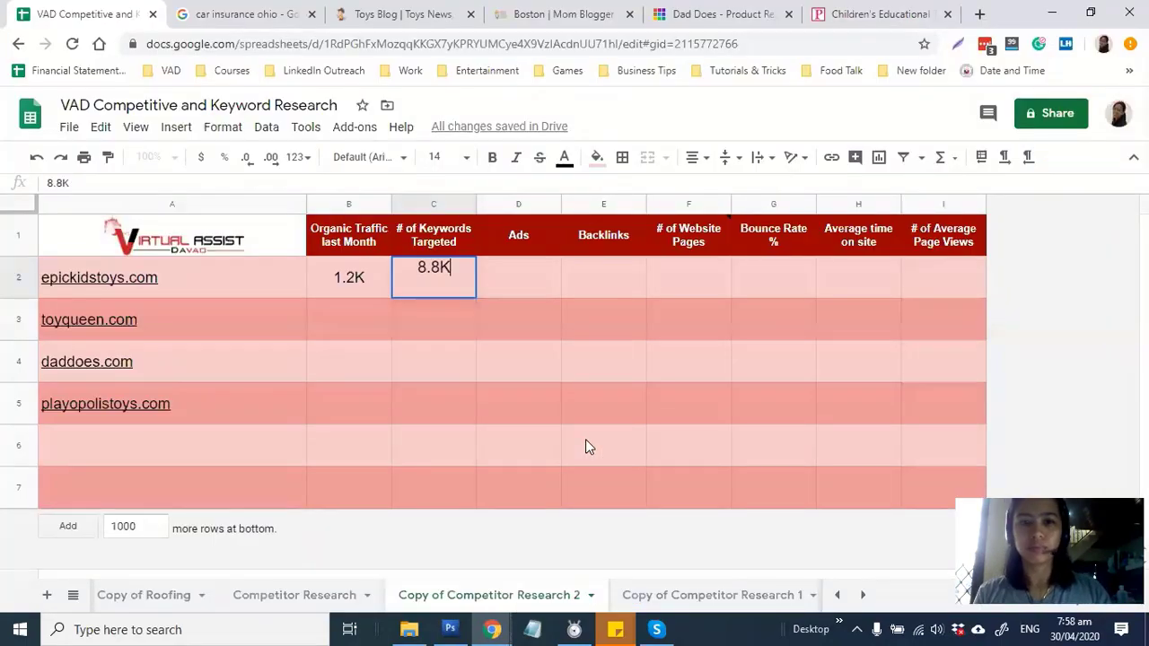
pyautogui.press('Tab')
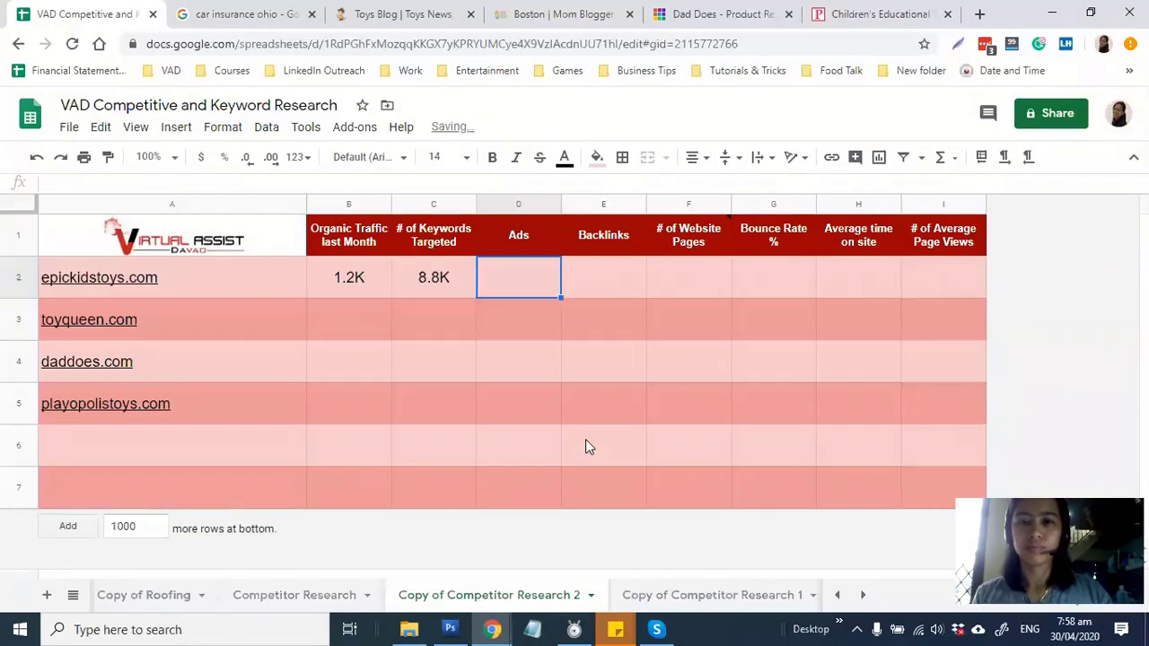
pyautogui.hotkey('alt', 'Tab')
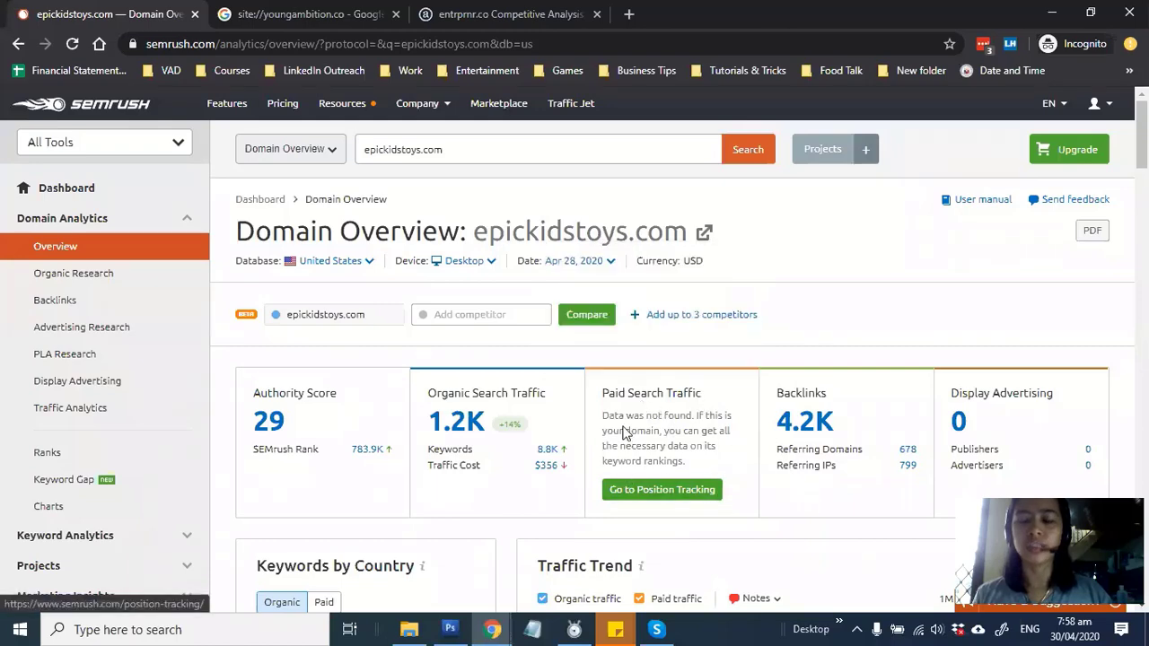
# Type NA in D2 and 4.2 in E2, then correct E2 to read 4.2K
pyautogui.hotkey('alt', 'Tab')
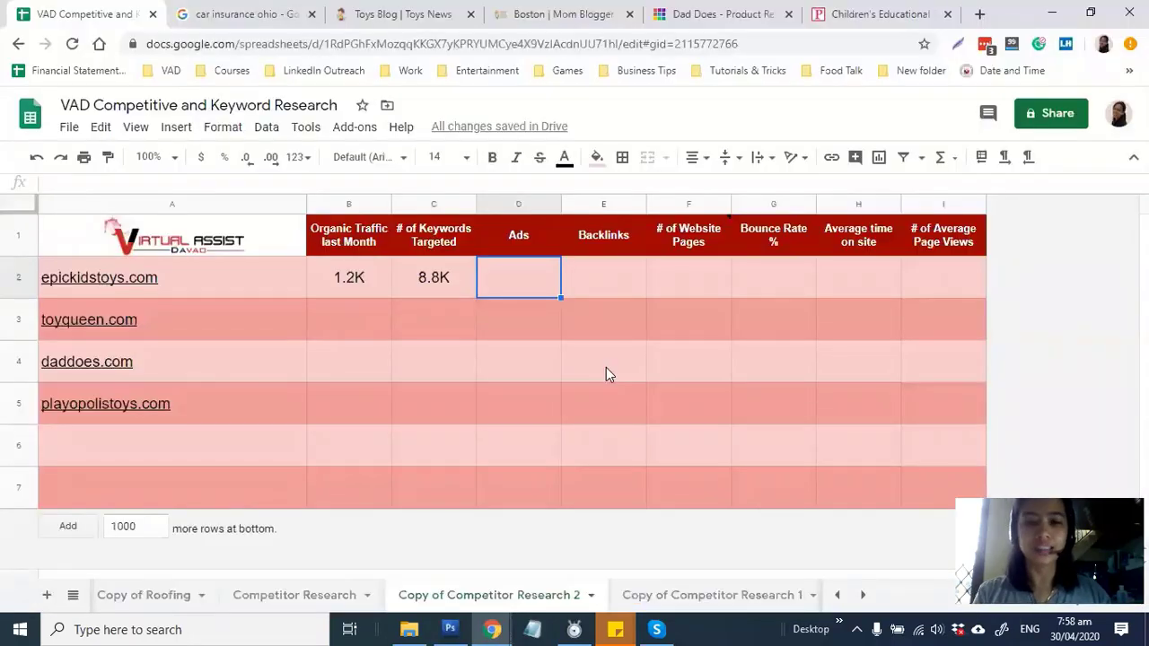
pyautogui.write('NA')
pyautogui.press('Tab')
pyautogui.hotkey('alt', 'Tab')
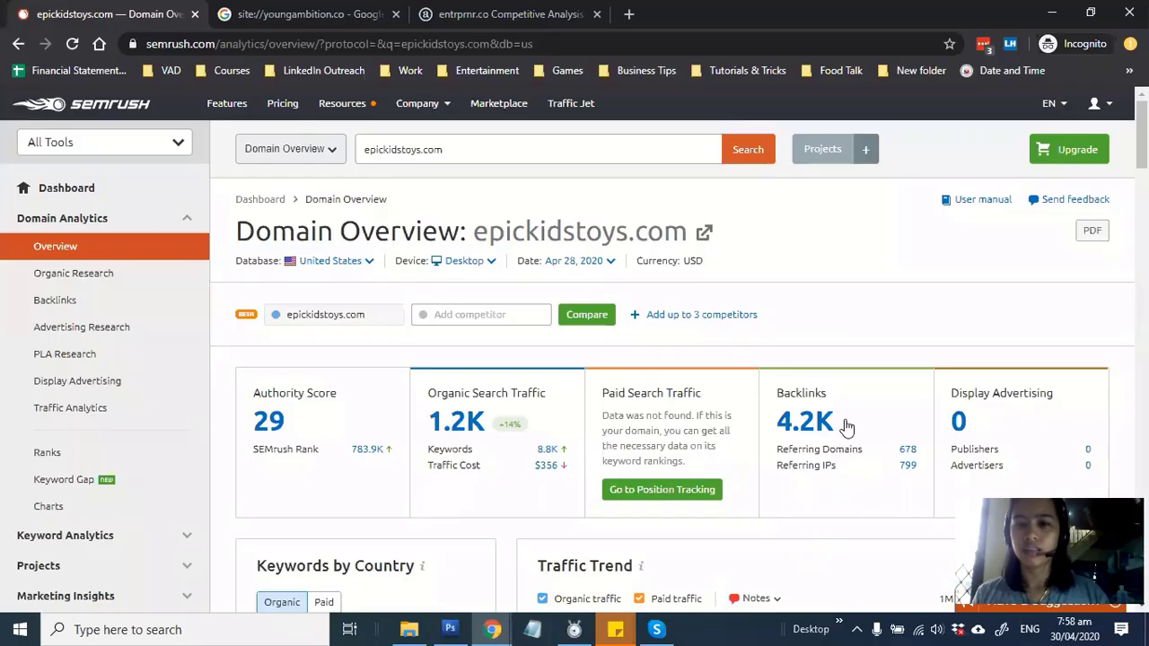
pyautogui.hotkey('alt', 'Tab')
pyautogui.write('4.2')
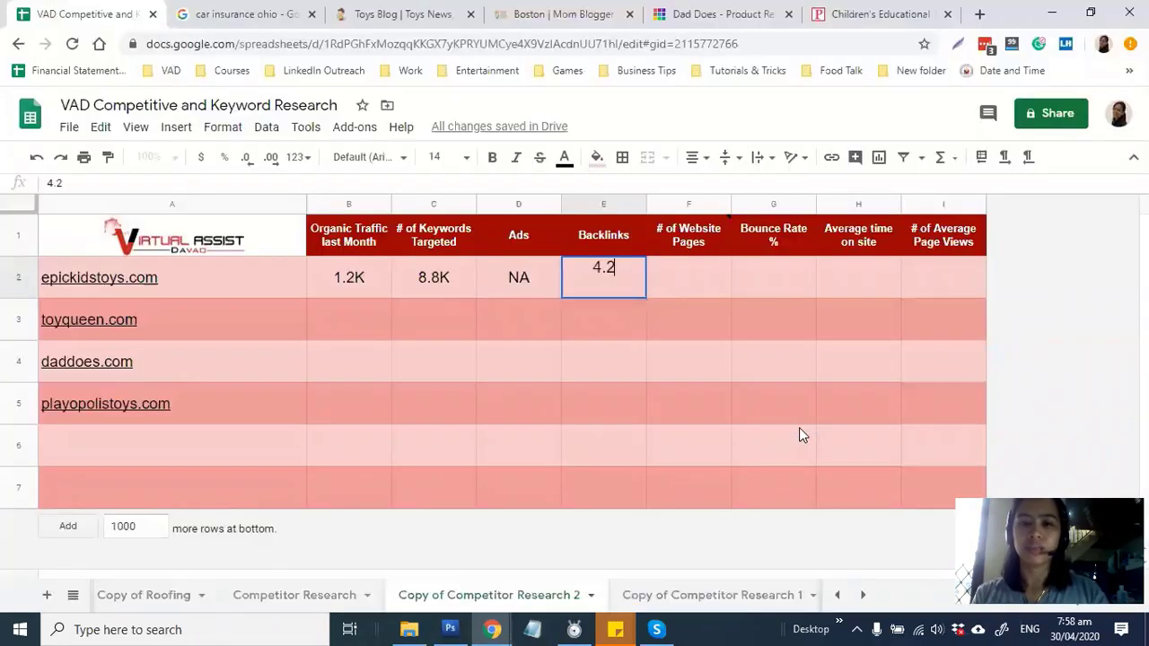
pyautogui.press('Tab')
pyautogui.press('Left')
pyautogui.press('Return')
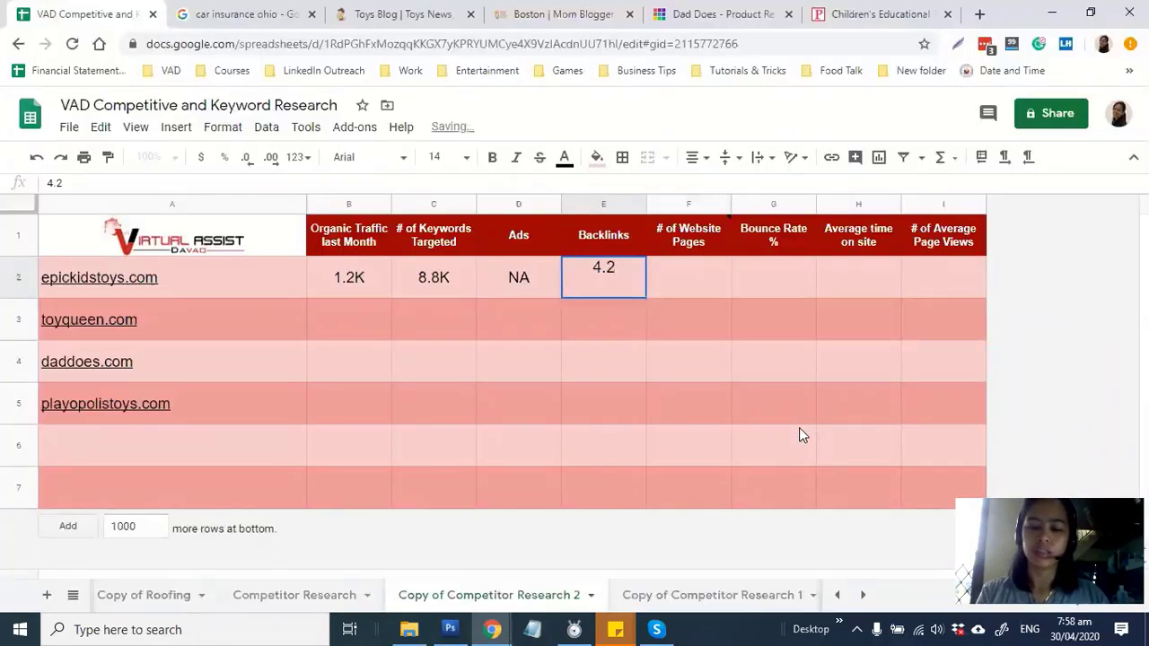
pyautogui.write('K')
pyautogui.press('Tab')
# Scroll further through the SEMrush overview, then bring up the Google site search results
pyautogui.hotkey('alt', 'Tab')
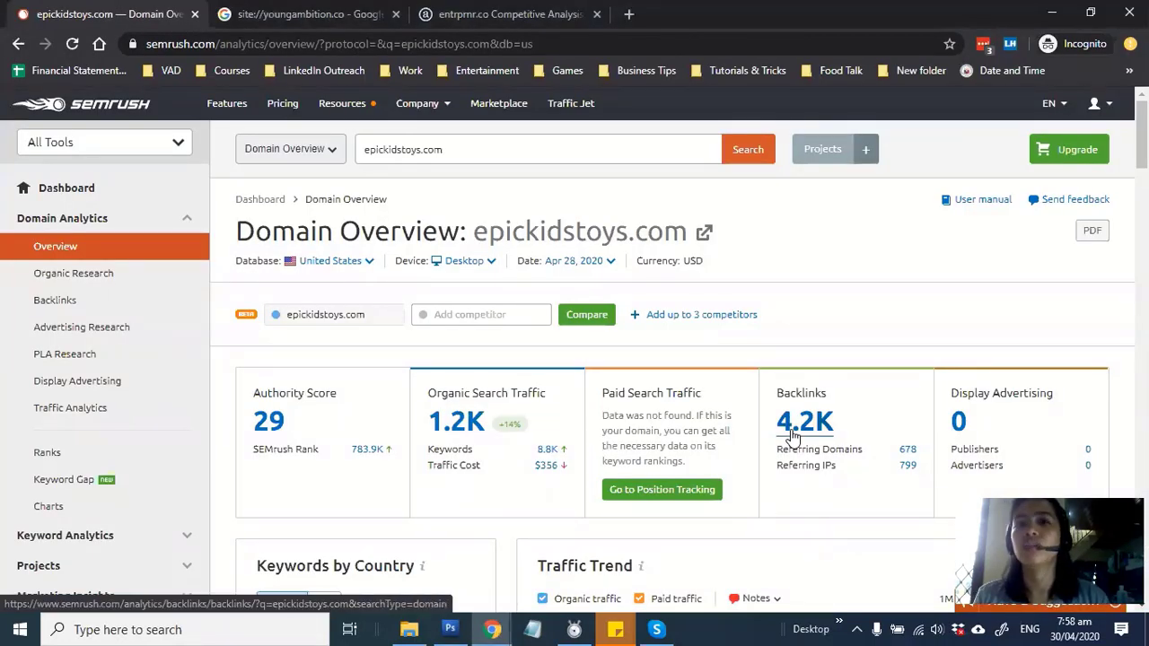
pyautogui.scroll(-3, 907, 396)
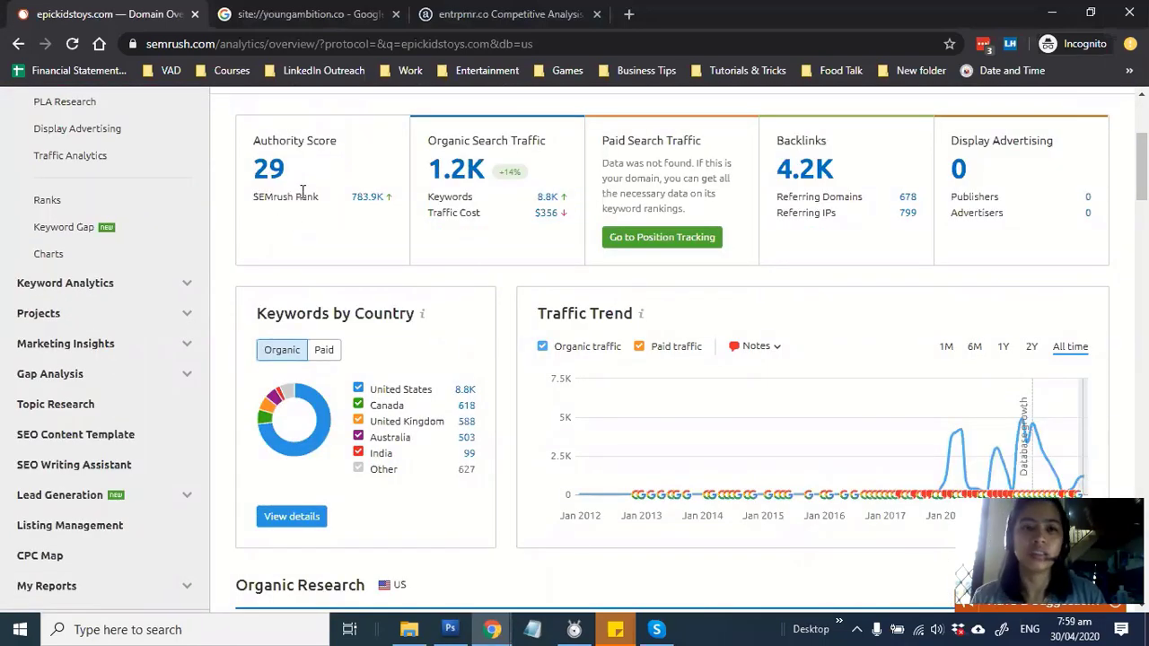
pyautogui.hotkey('alt', 'Tab')
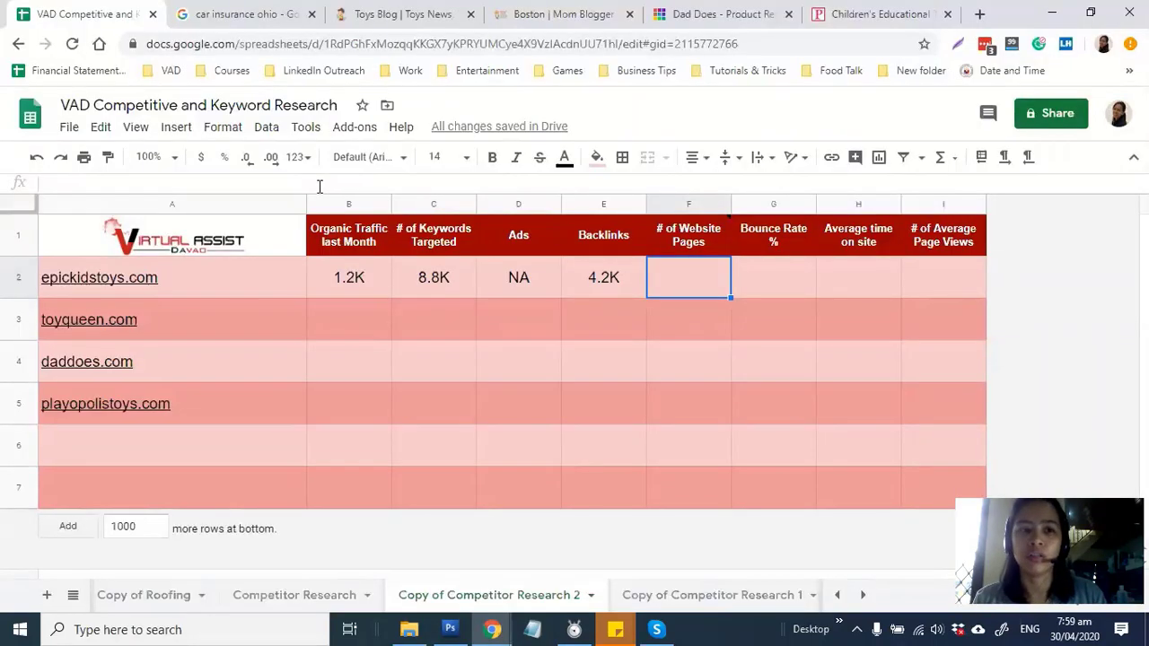
pyautogui.hotkey('alt', 'Tab')
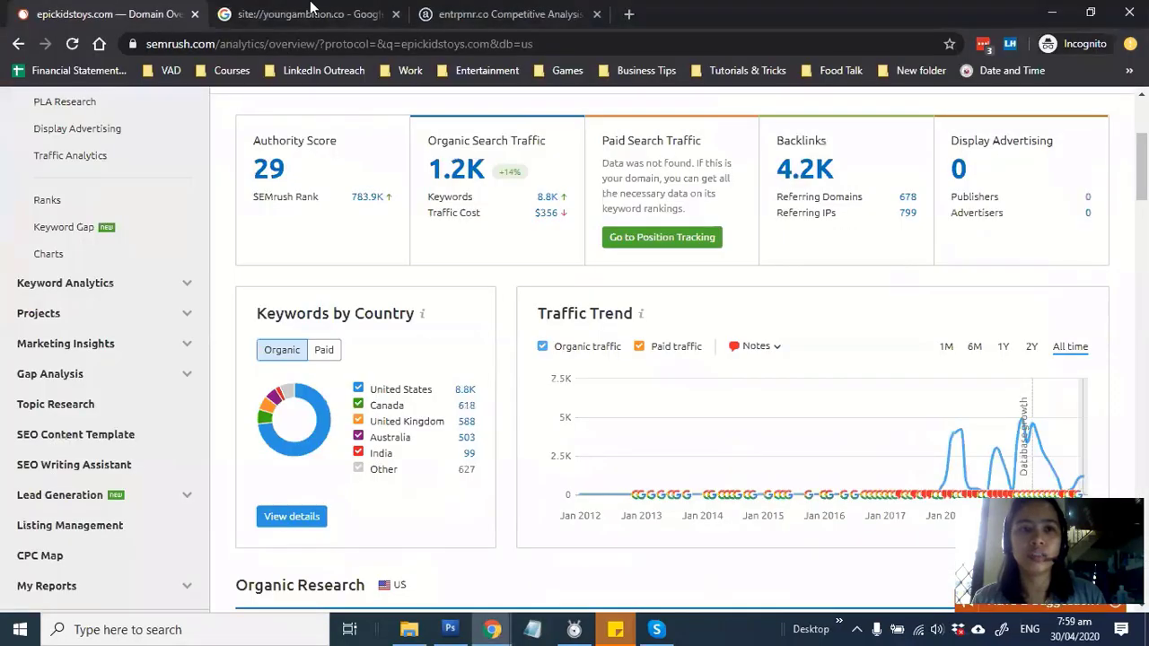
pyautogui.hotkey('ctrl', 'Tab')
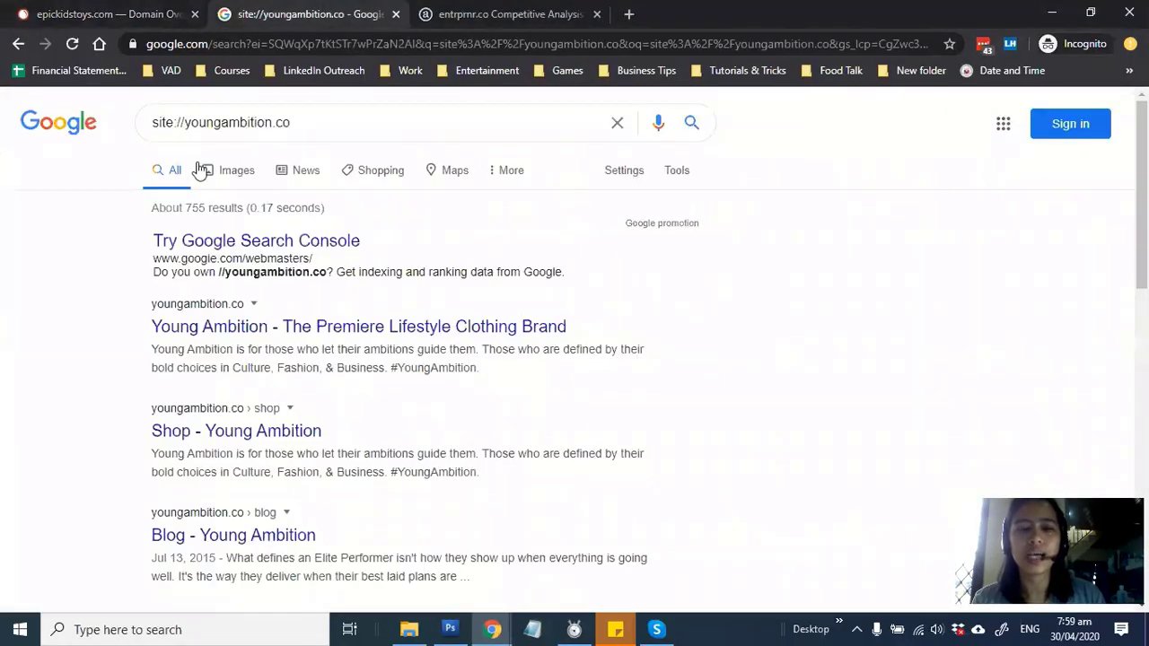
# Paste epickidstoys.com over youngambition.co in the site:// query and read about 14,800 results
pyautogui.click(185, 120)
pyautogui.moveTo(180, 122); pyautogui.dragTo(276, 122)
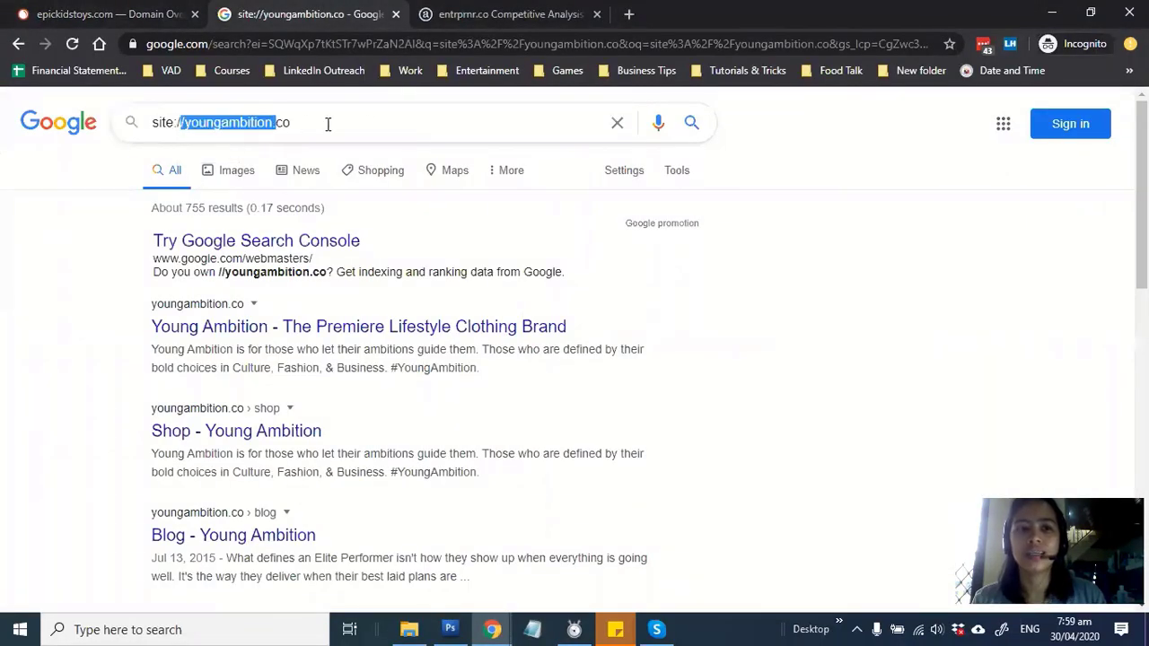
pyautogui.click(257, 122)
pyautogui.moveTo(183, 122); pyautogui.dragTo(343, 122)
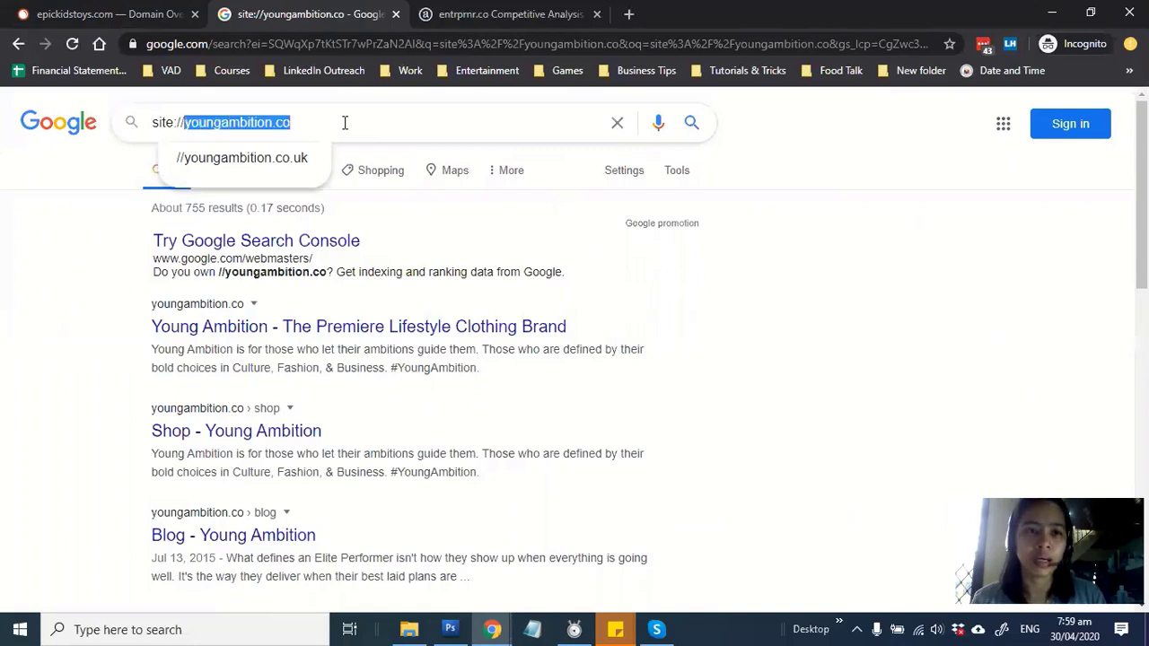
pyautogui.write('epickidstoys.com')
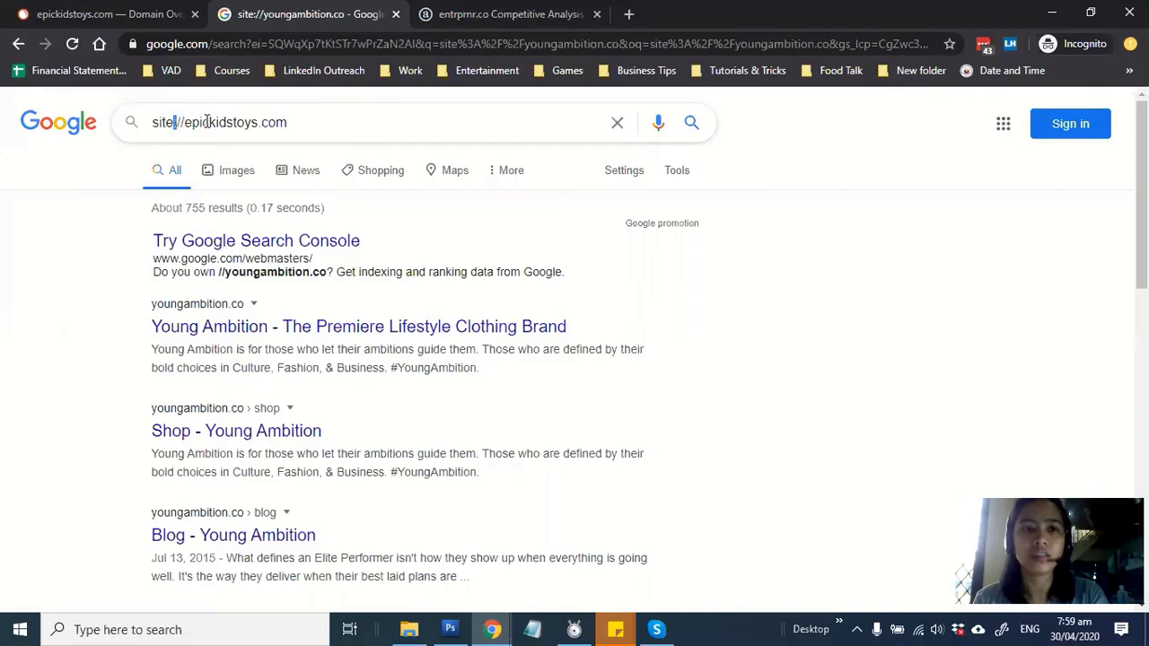
pyautogui.click(375, 122)
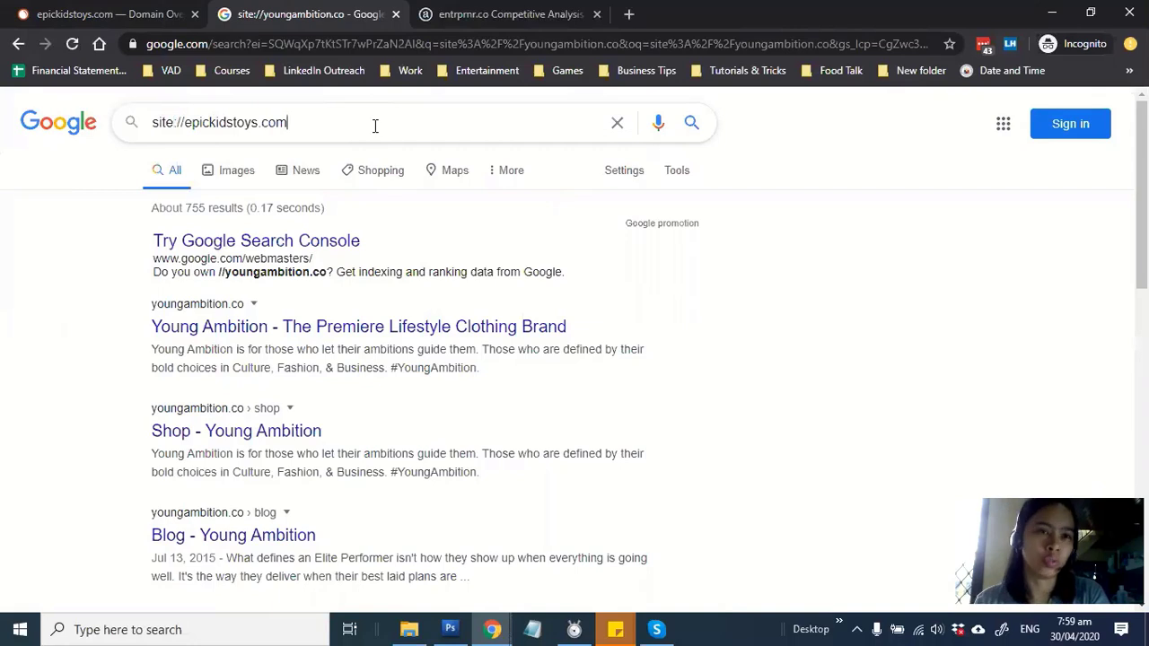
pyautogui.press('Return')
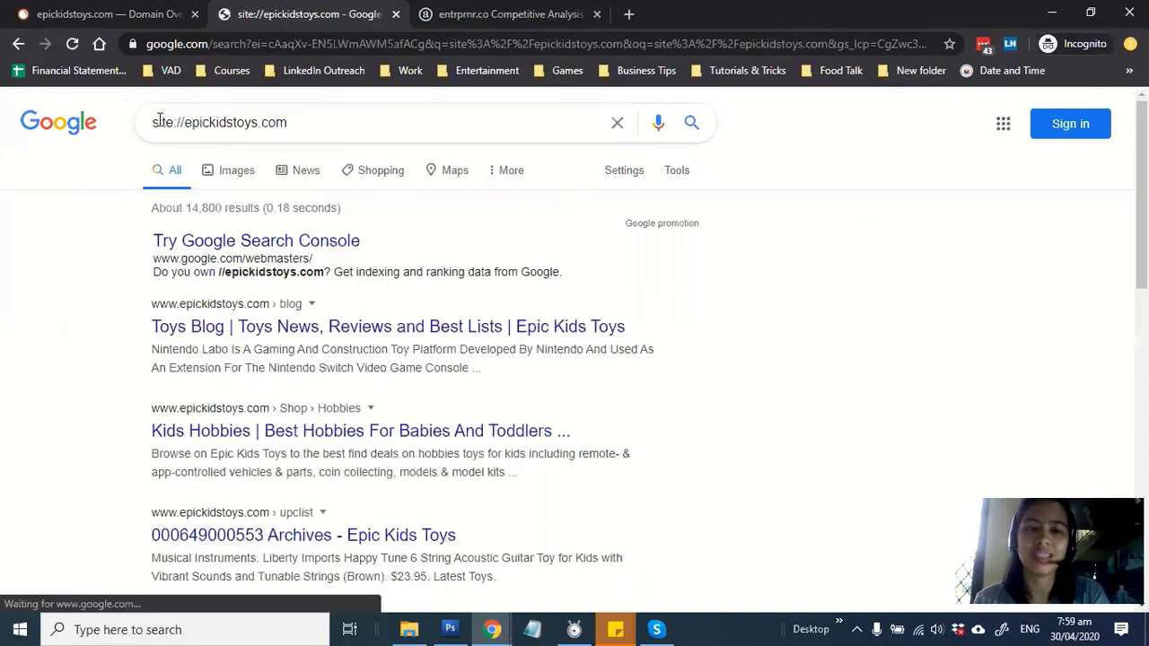
pyautogui.doubleClick(209, 206)
pyautogui.click(225, 205)
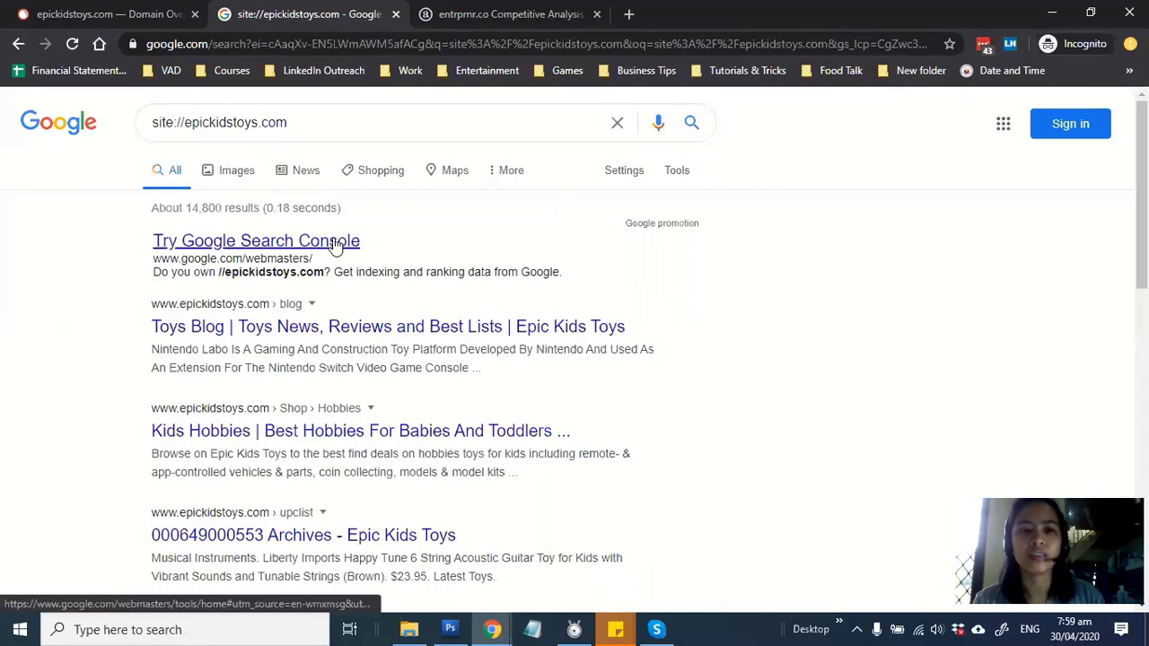
pyautogui.hotkey('alt', 'Tab')
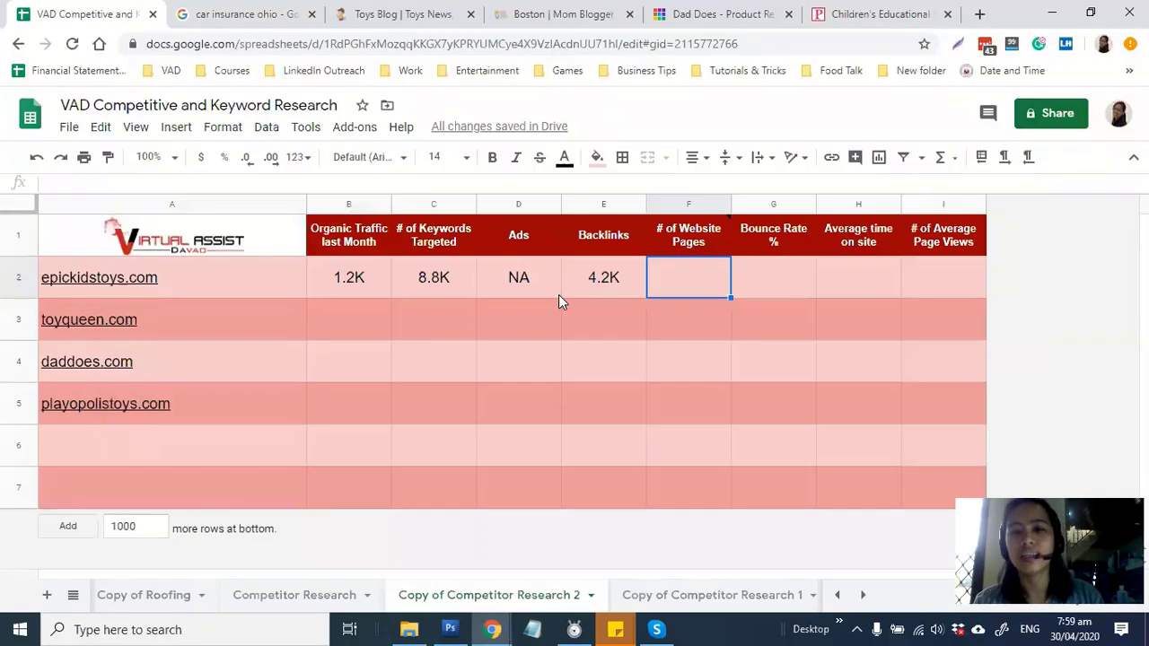
# Type 14.8K into F2 as epickidstoys.com's page count
pyautogui.write('14.8K')
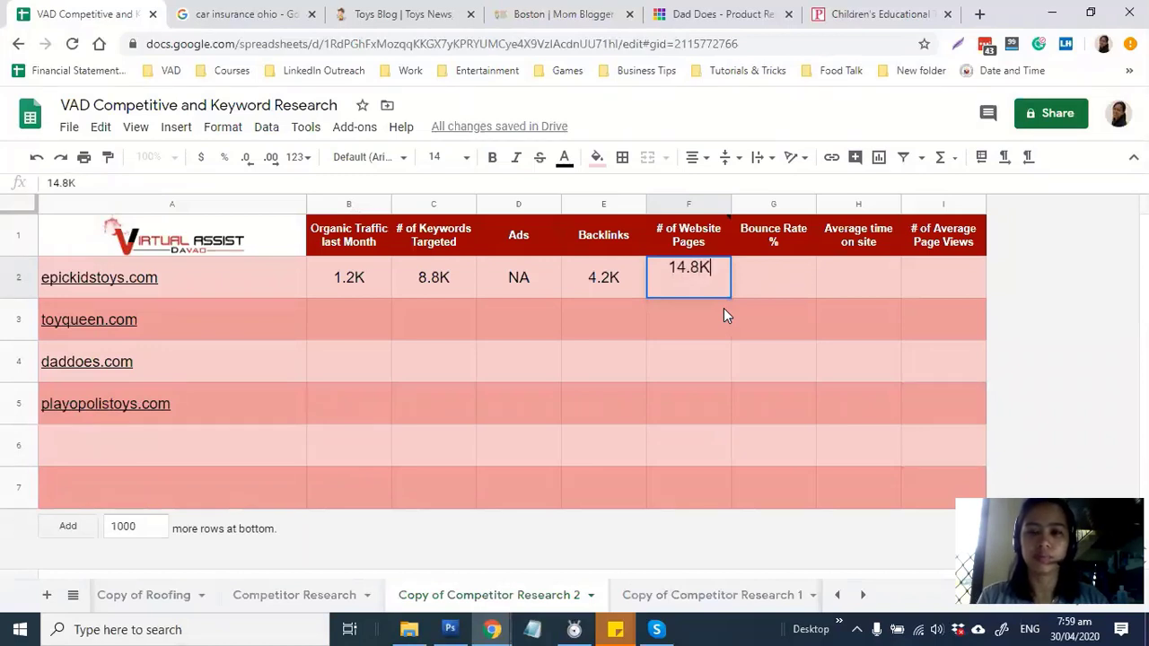
pyautogui.press('Tab')
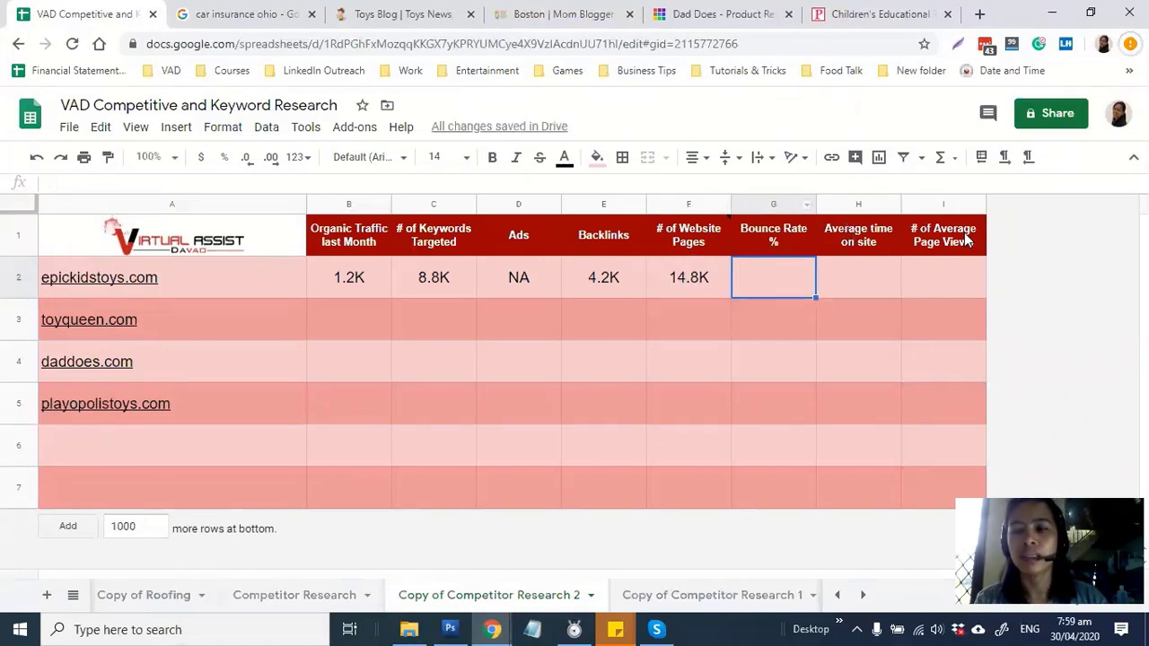
pyautogui.hotkey('alt', 'Tab')
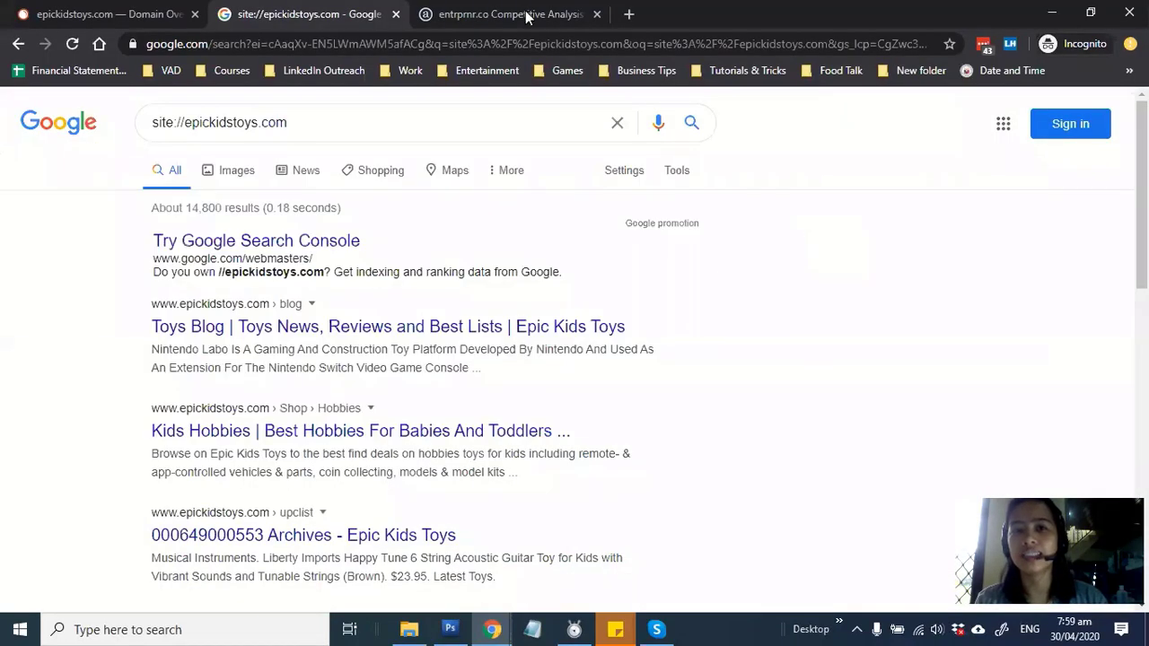
# Replace the Alexa page address with 'alexa.com bounce rate' and run it as a web search
pyautogui.click(525, 14)
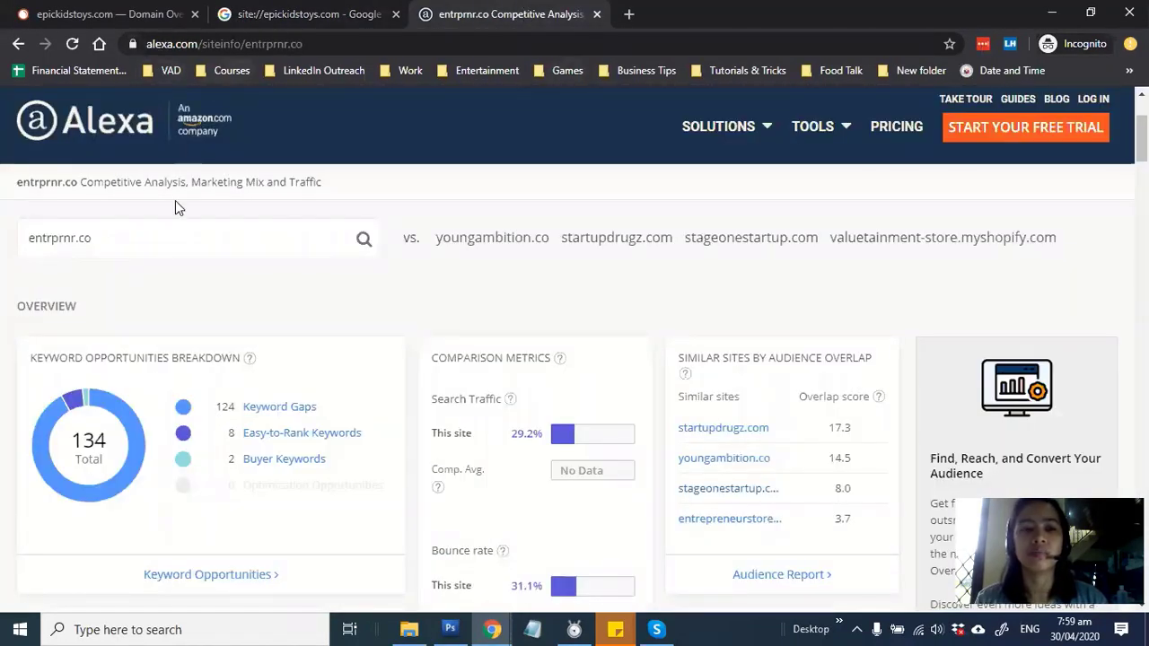
pyautogui.moveTo(246, 237); pyautogui.dragTo(1, 254)
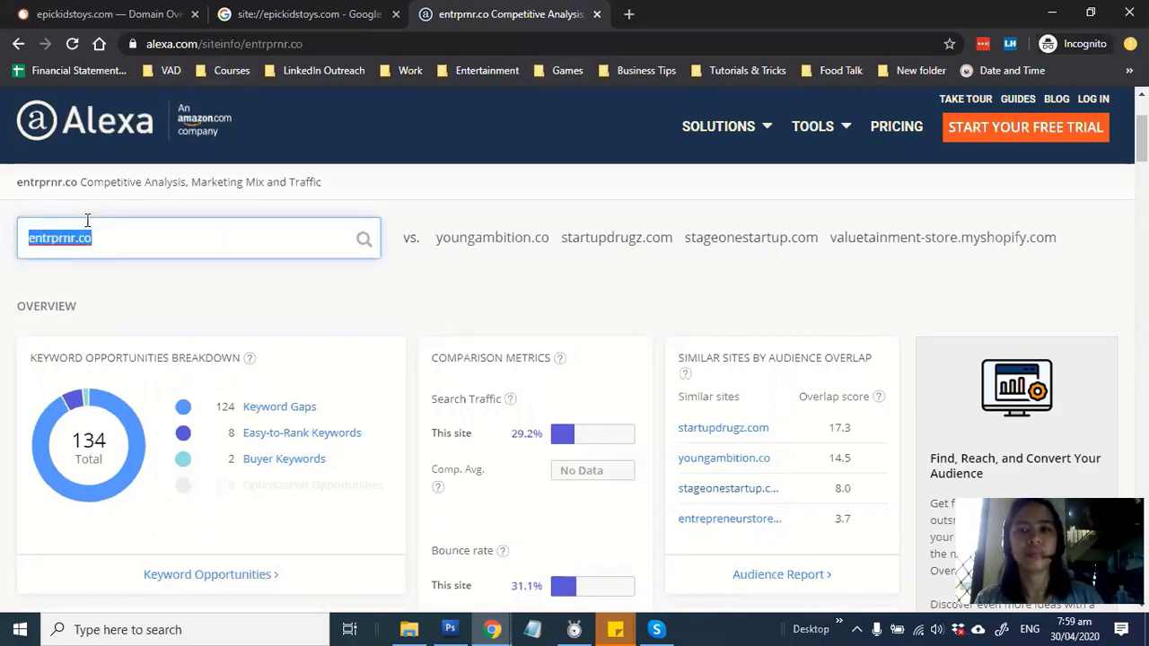
pyautogui.click(202, 45)
pyautogui.click(202, 43)
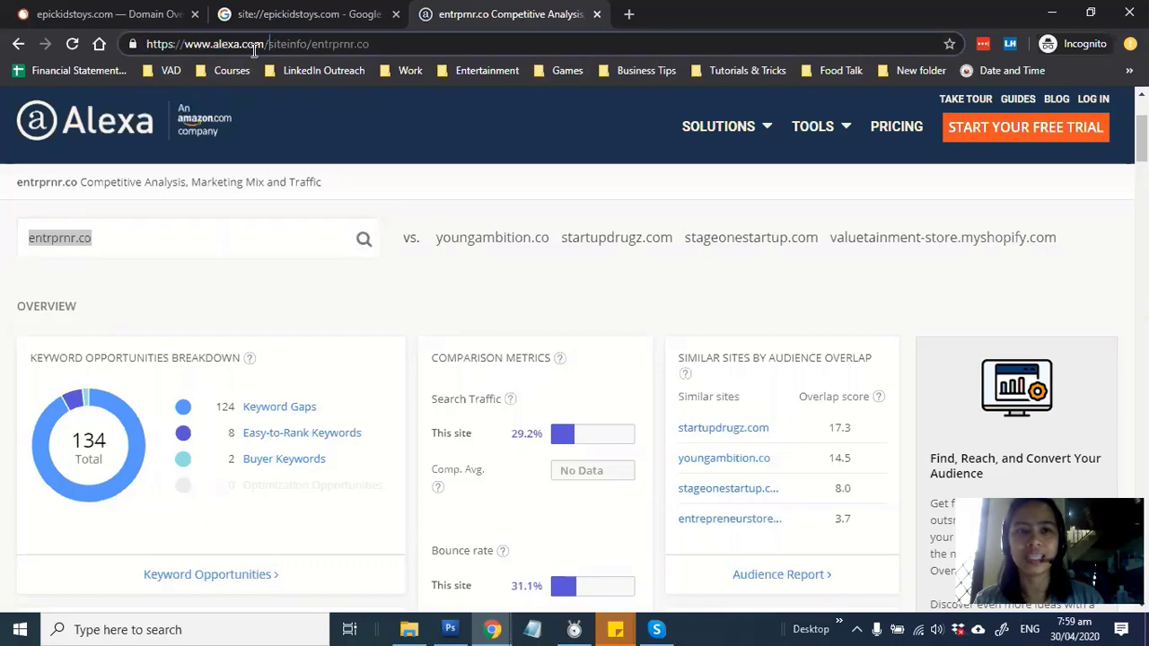
pyautogui.moveTo(267, 44); pyautogui.dragTo(554, 44)
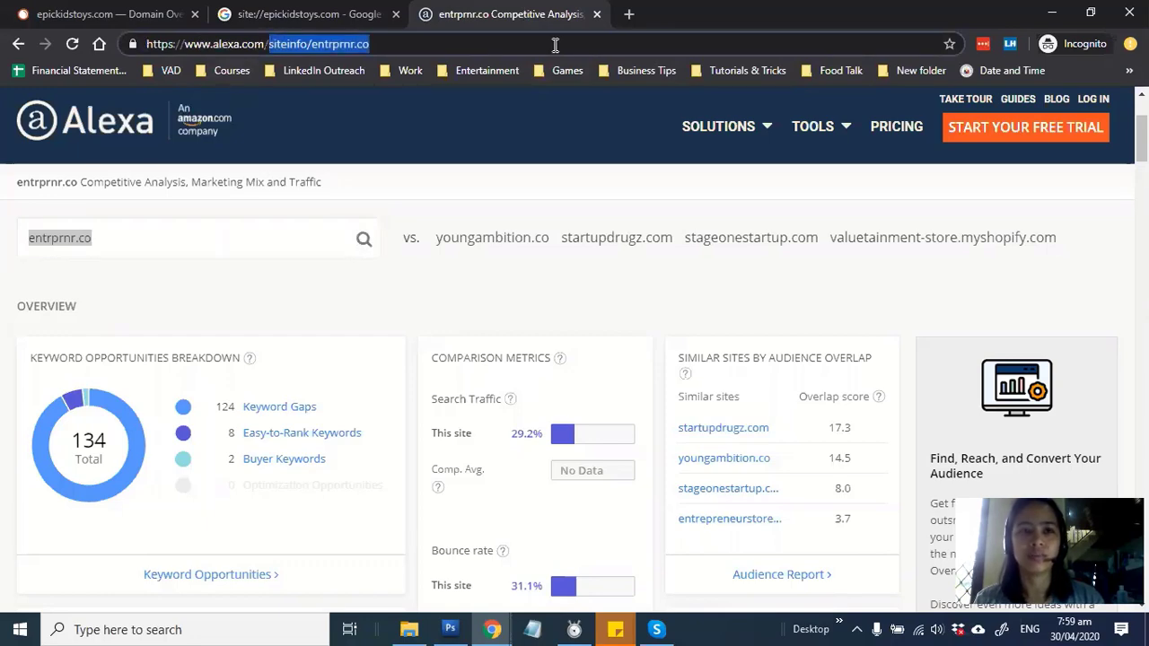
pyautogui.hotkey('ctrl', 'a')
pyautogui.write('alexa.')
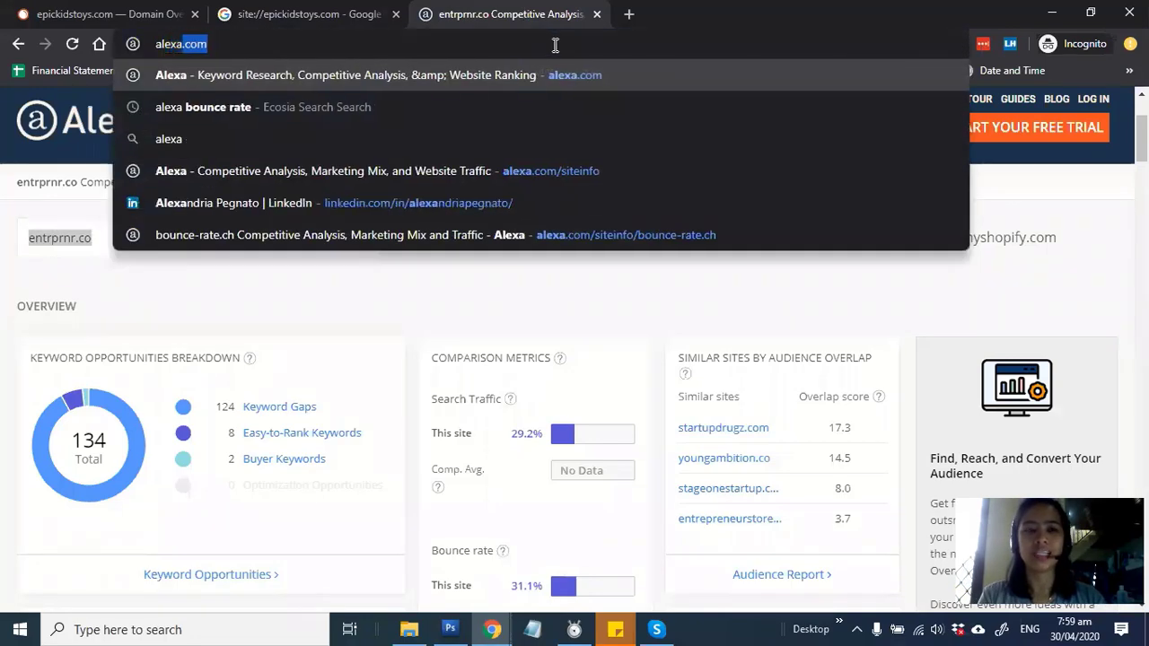
pyautogui.write('com b')
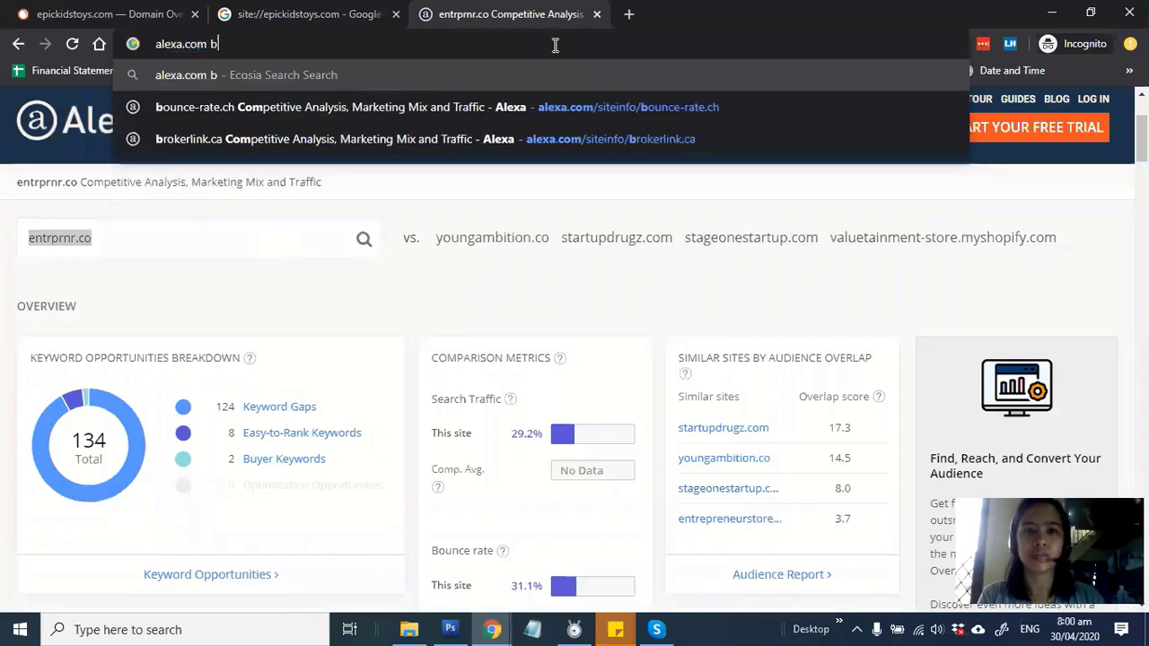
pyautogui.write('ounce r')
pyautogui.write('ate')
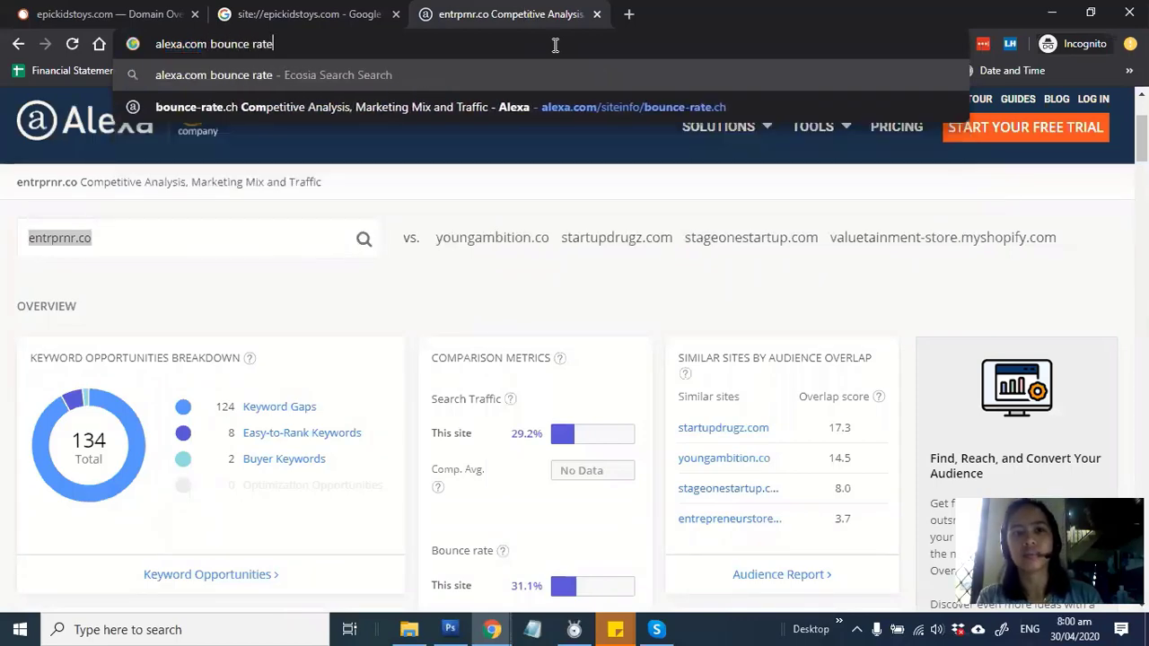
pyautogui.press('Return')
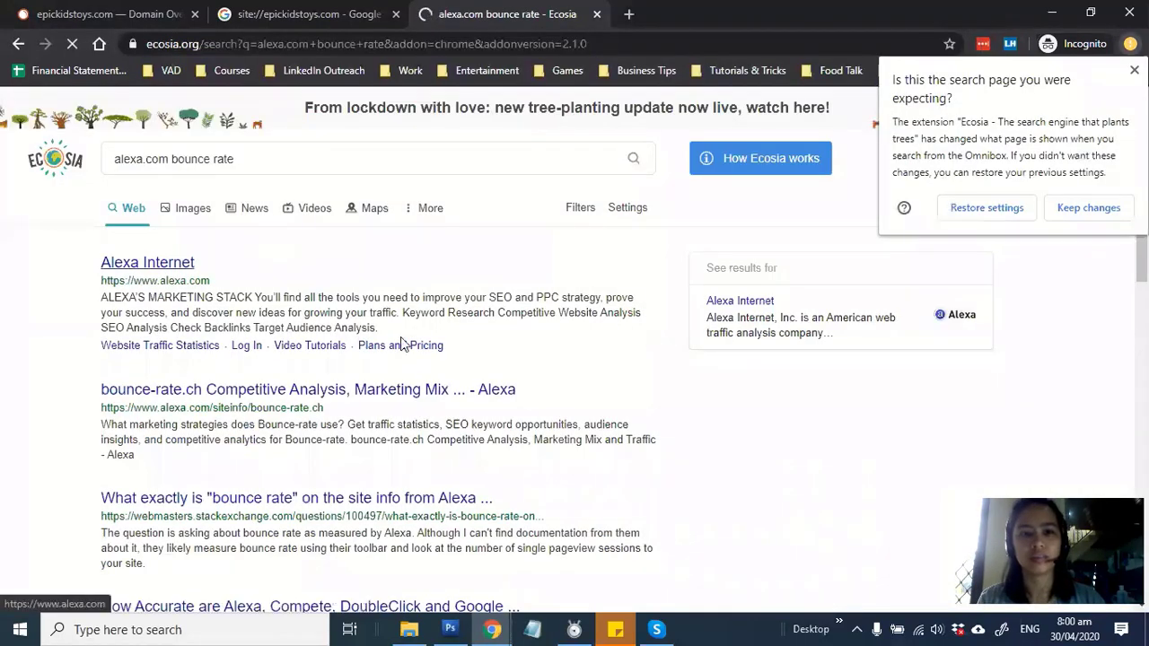
# From the bounce-rate.ch Alexa page, look up epickidstoys.com in Alexa's domain search
pyautogui.click(292, 391)
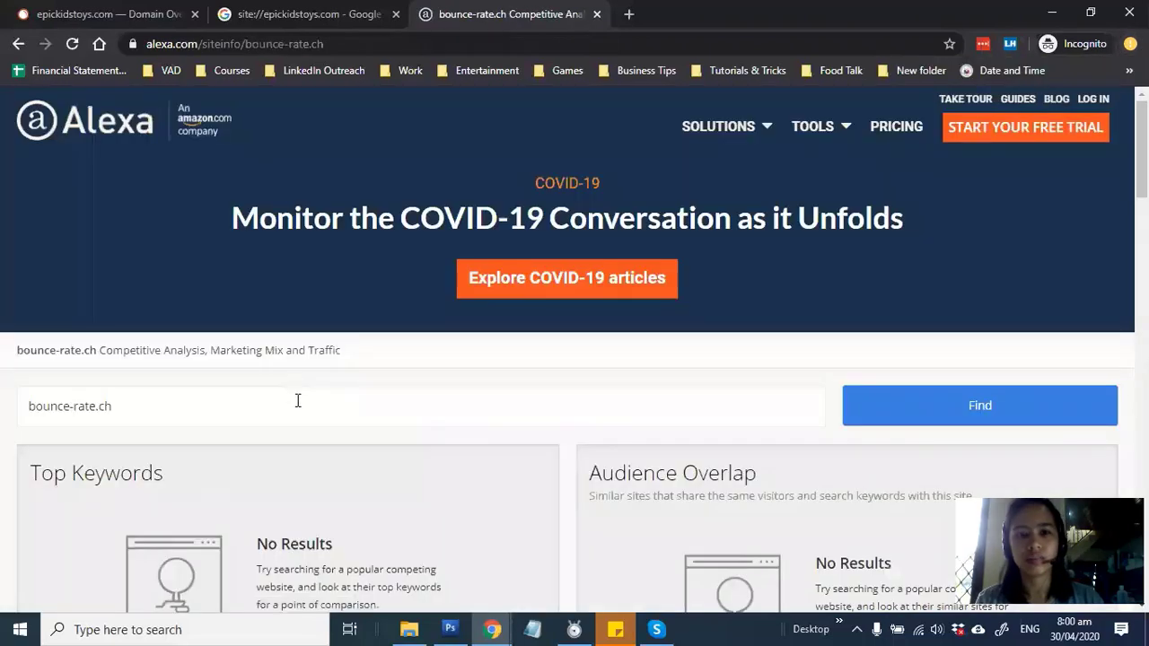
pyautogui.click(193, 413)
pyautogui.moveTo(112, 406); pyautogui.dragTo(7, 414)
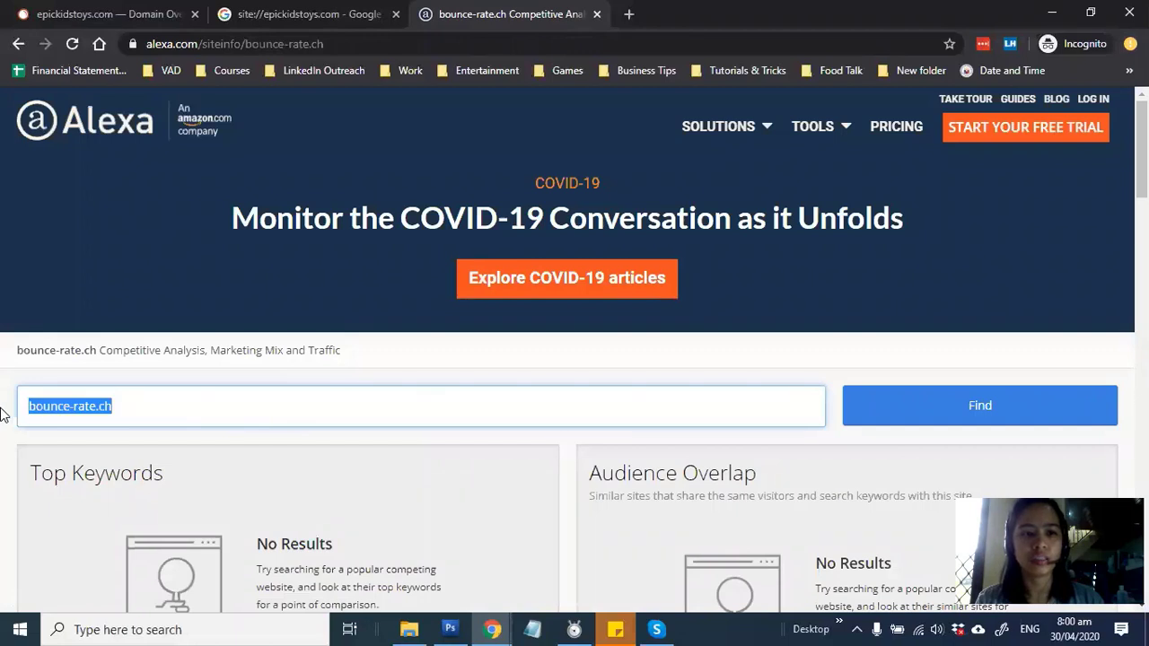
pyautogui.write('epickidstoys.com')
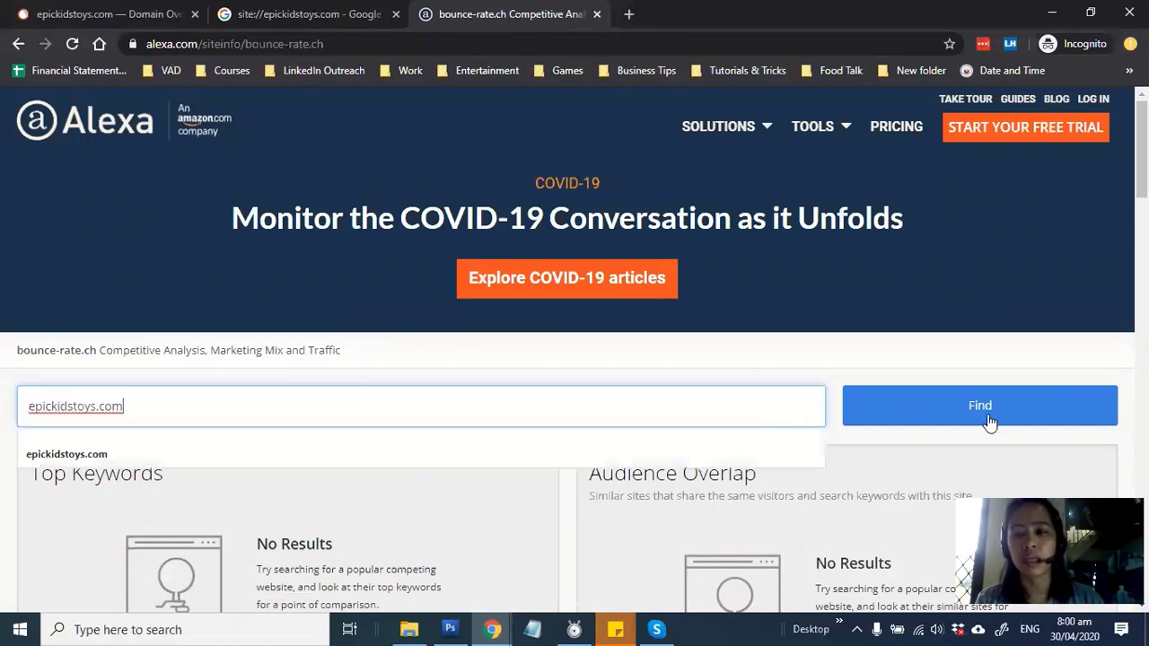
pyautogui.click(980, 415)
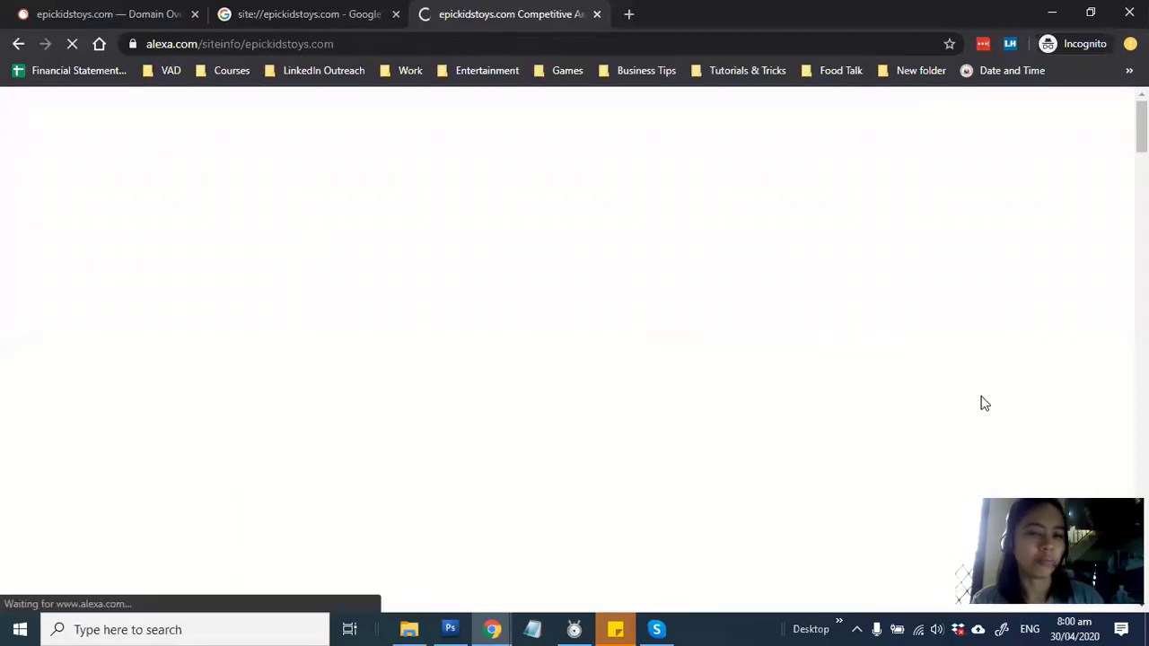
# Check the Site Metrics: rank 7,457,613 with no bounce rate; record NA, NA, 1 in G2–I2
pyautogui.scroll(-3, 978, 420)
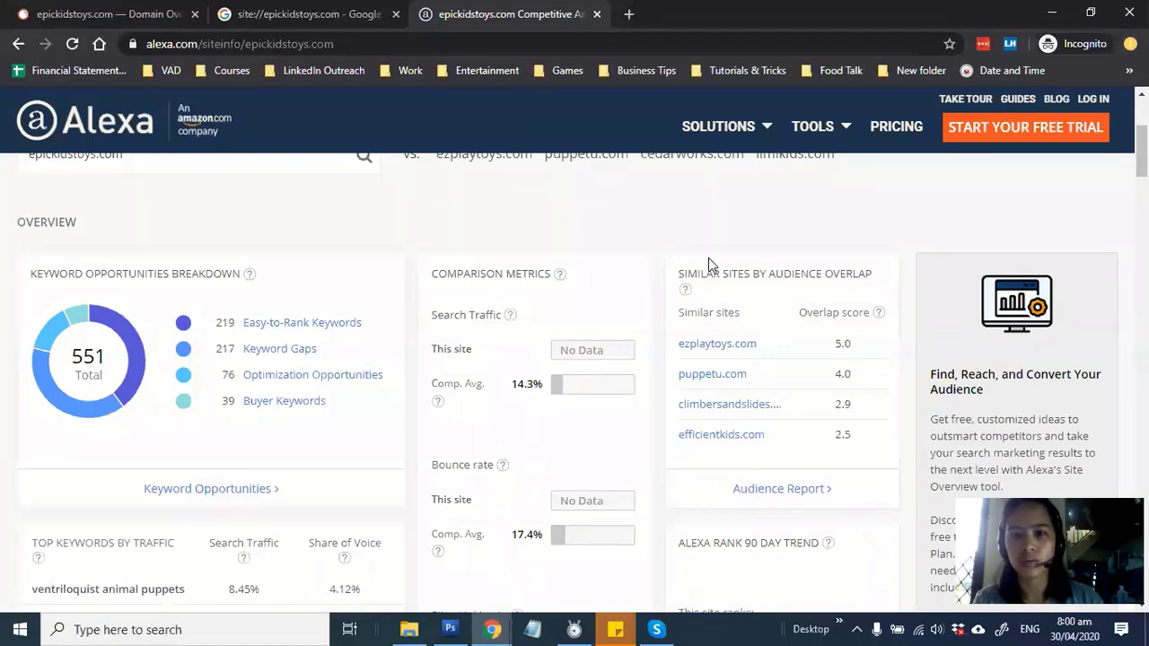
pyautogui.moveTo(682, 285)
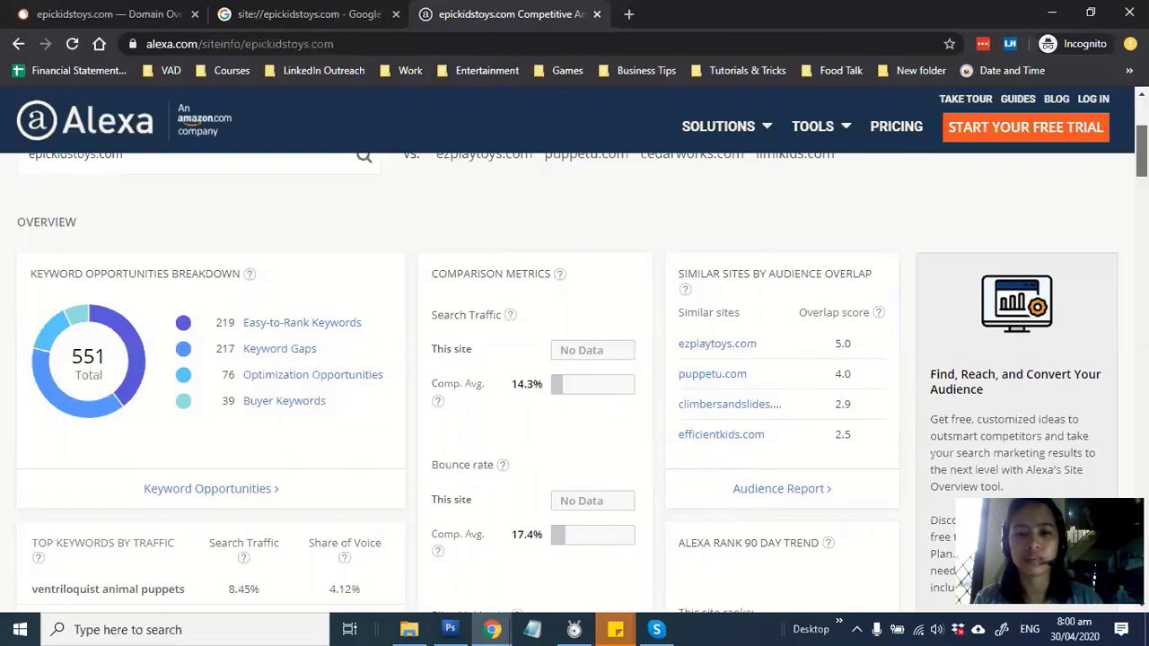
pyautogui.scroll(-15, 574, 377)
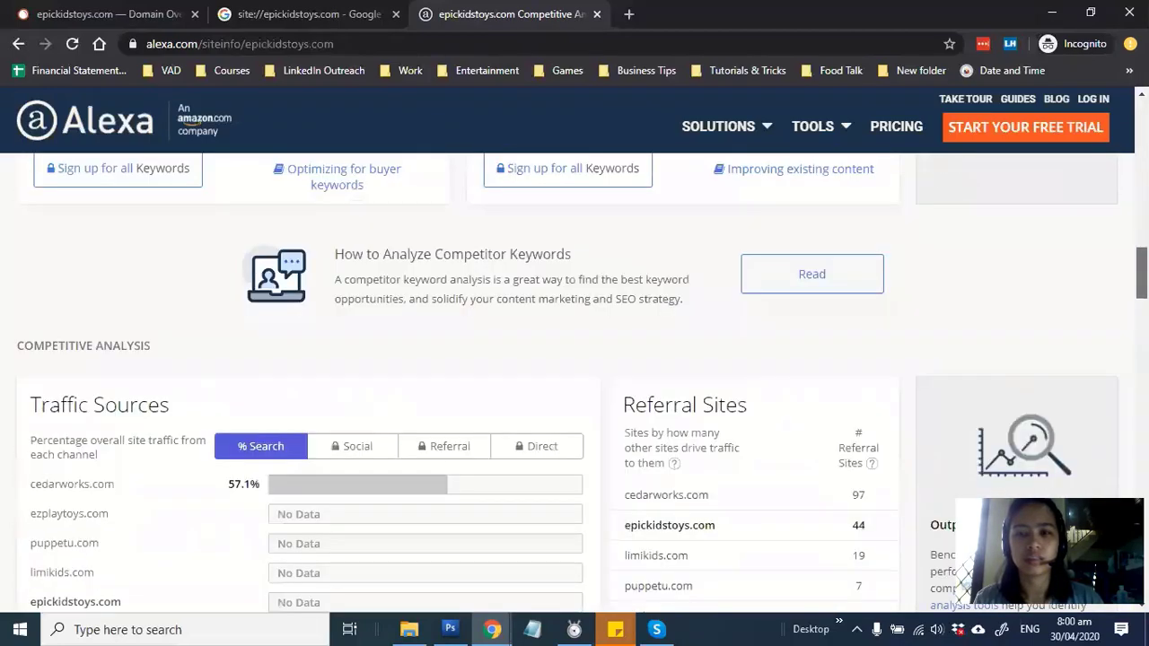
pyautogui.scroll(-15, 574, 377)
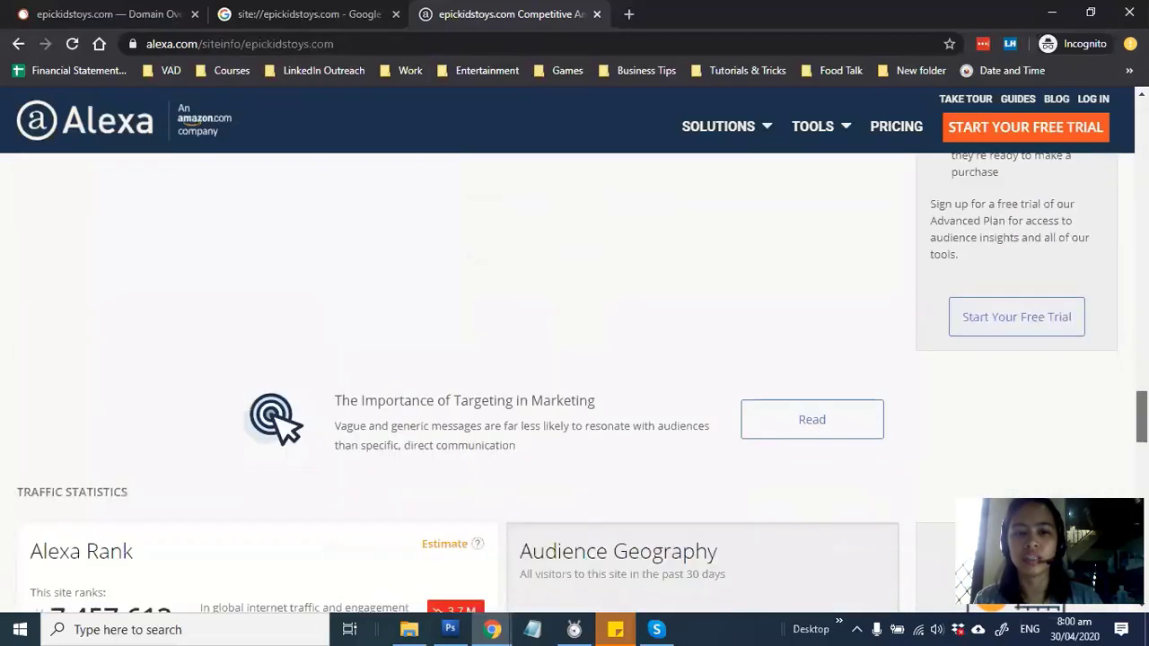
pyautogui.scroll(-4, 575, 377)
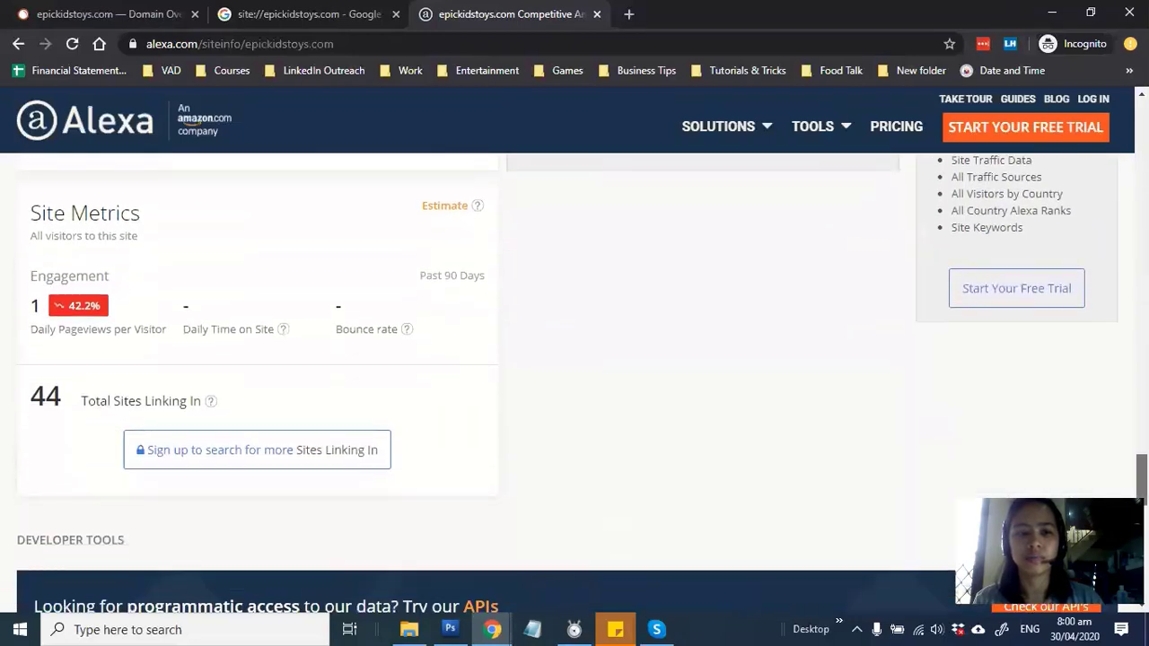
pyautogui.scroll(1, 575, 377)
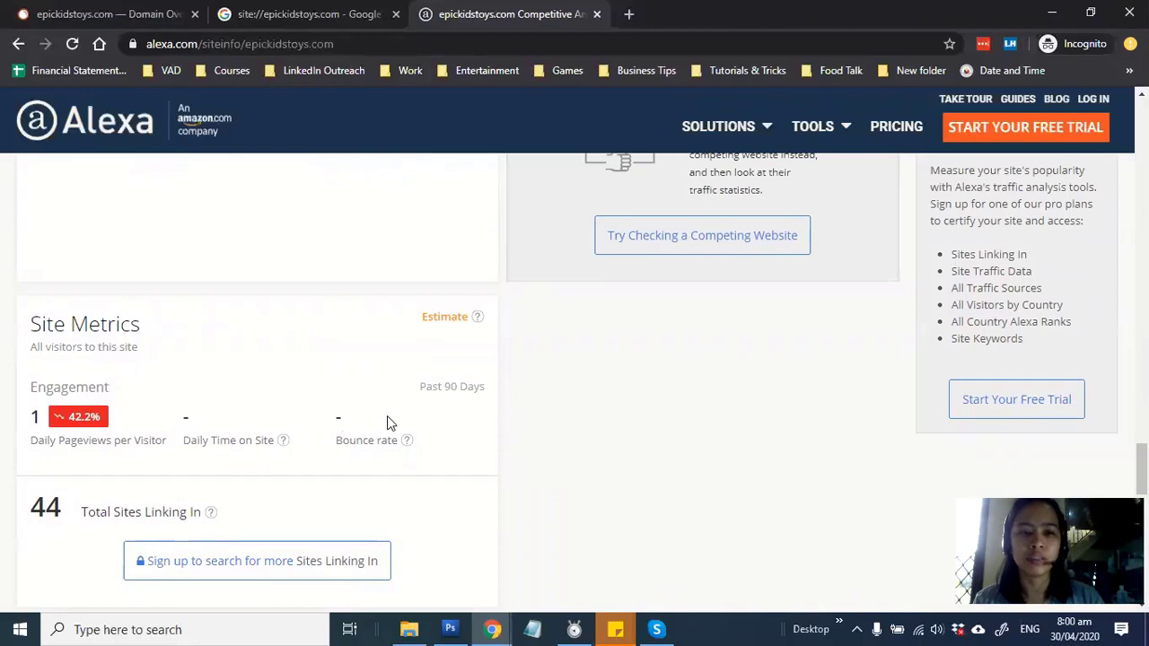
pyautogui.moveTo(387, 420); pyautogui.dragTo(326, 425)
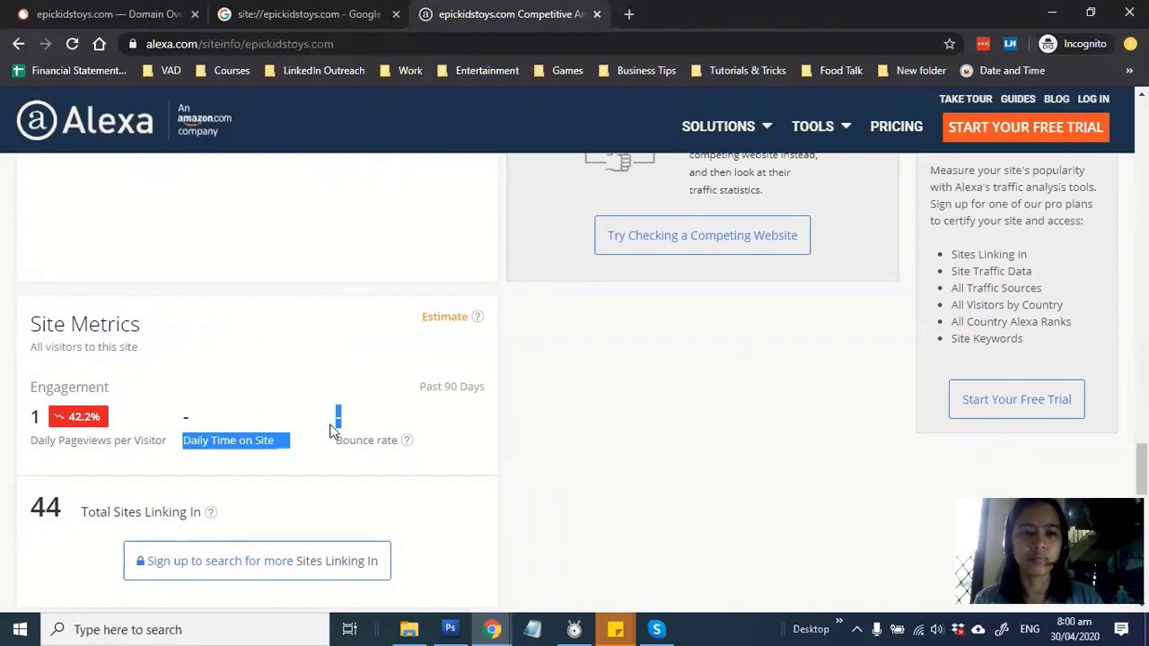
pyautogui.click(381, 437)
pyautogui.scroll(6, 385, 437)
pyautogui.scroll(-3, 306, 468)
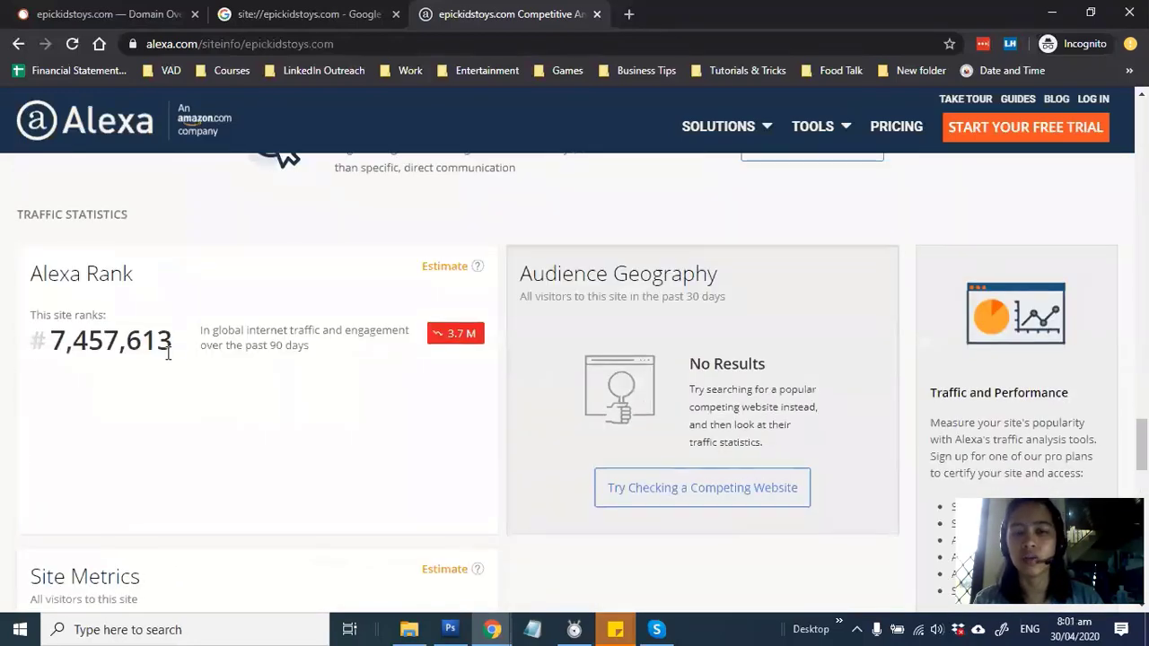
pyautogui.moveTo(176, 352); pyautogui.dragTo(50, 345)
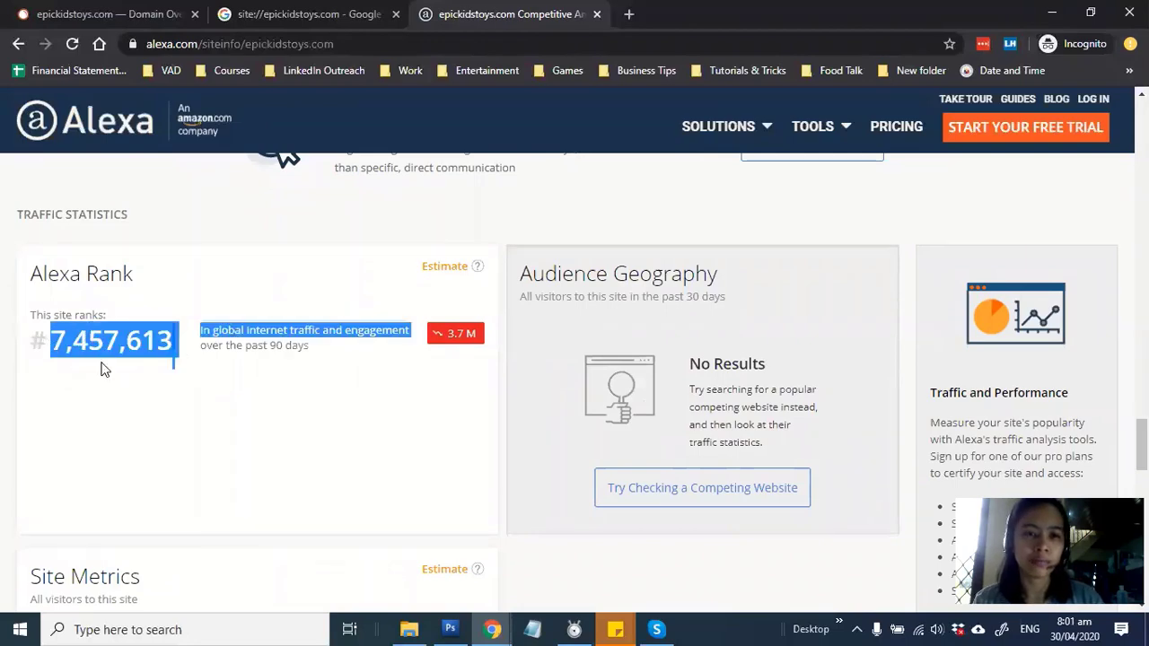
pyautogui.scroll(-3, 225, 395)
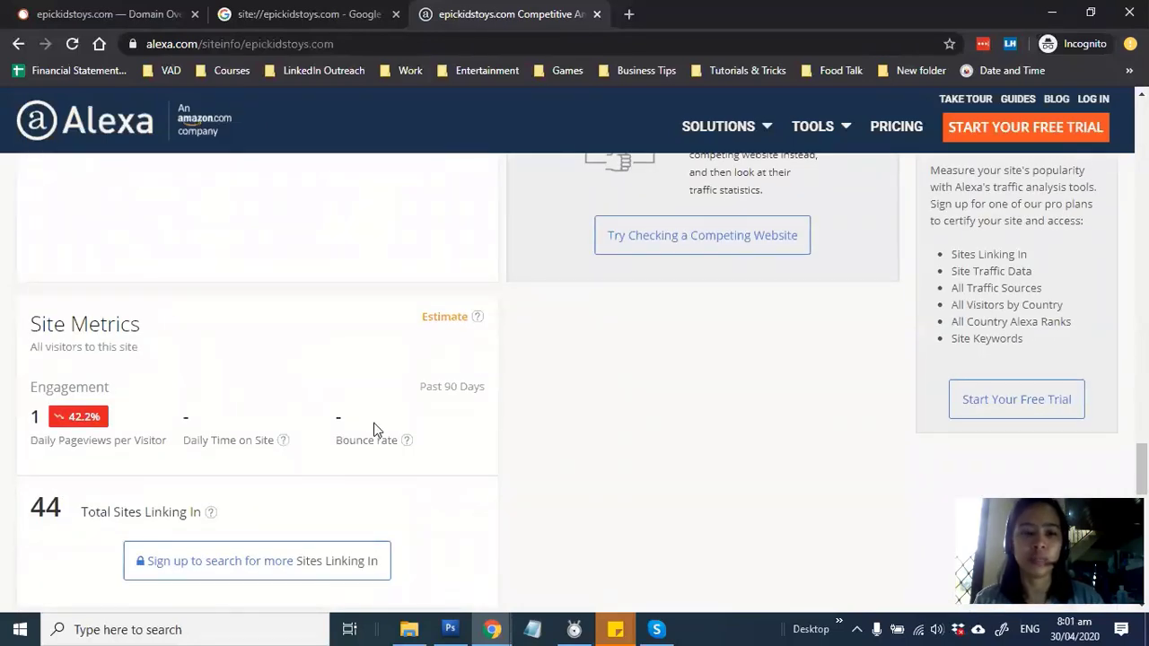
pyautogui.hotkey('alt', 'Tab')
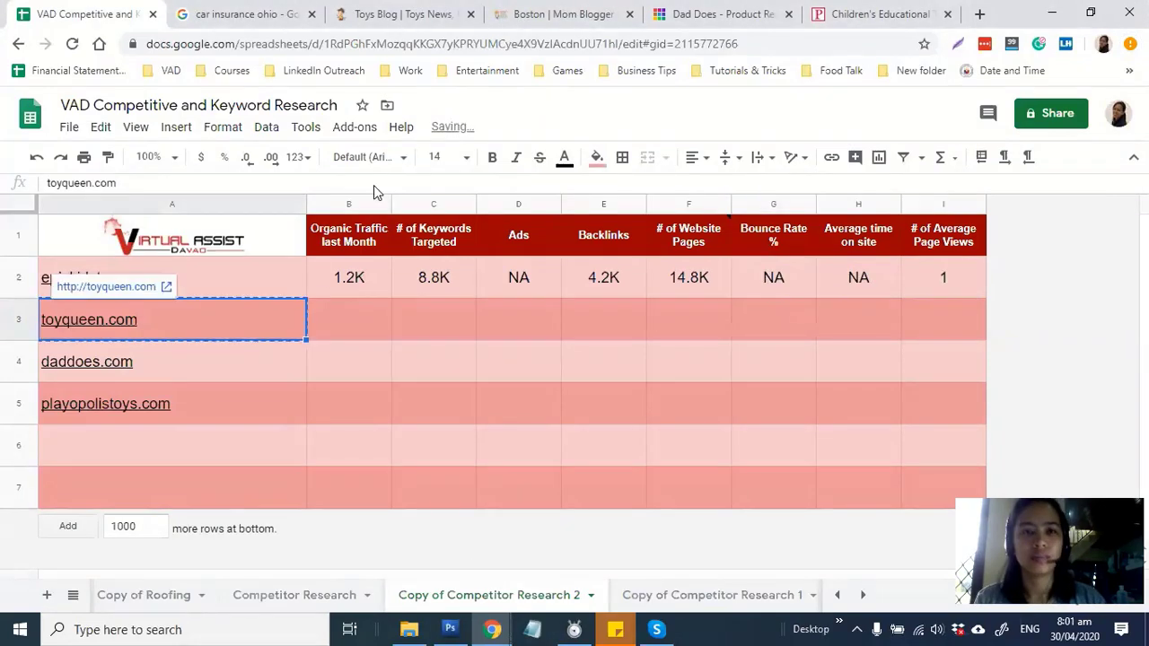
pyautogui.hotkey('alt', 'Tab')
# Look up toyqueen.com in SEMrush's domain overview in place of epickidstoys.com
pyautogui.click(113, 11)
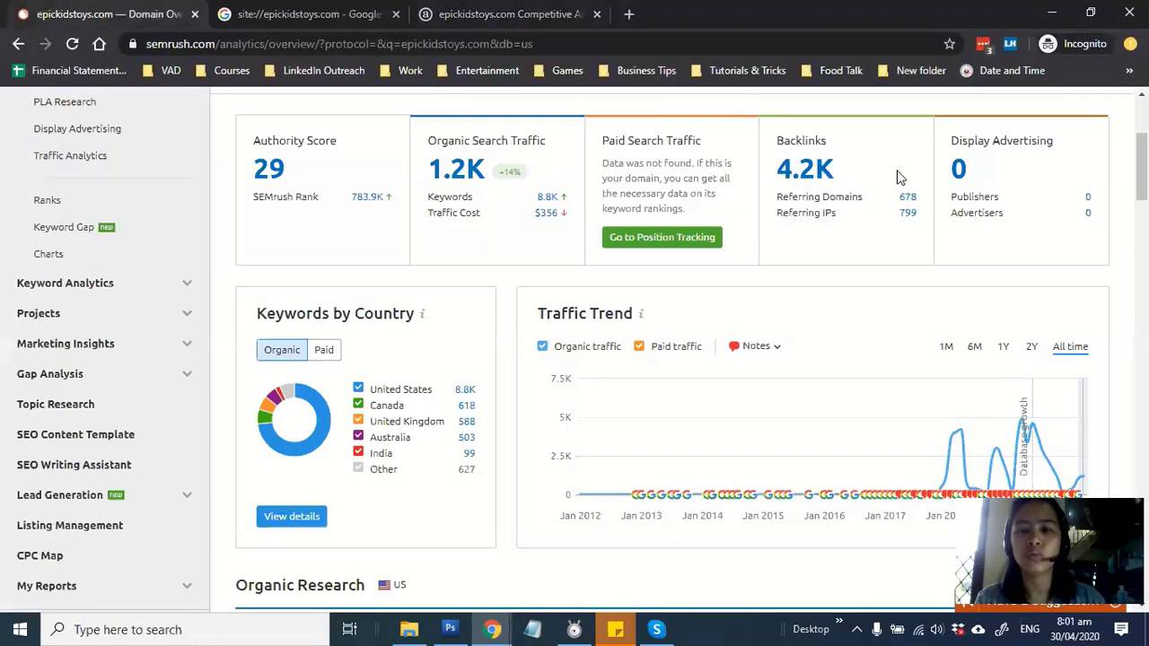
pyautogui.scroll(5, 718, 152)
pyautogui.click(665, 151)
pyautogui.write('toyqueen.com')
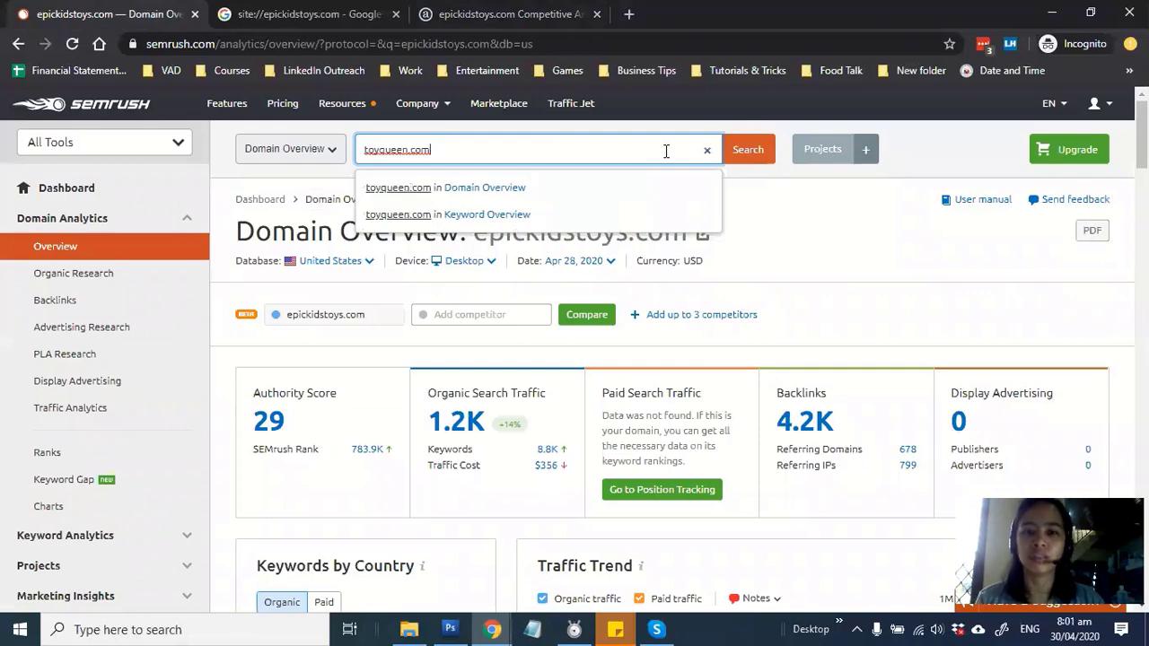
# Enter toyqueen.com's page count in F3 from its roughly 1,040 site-search results
pyautogui.hotkey('alt', 'Tab')
pyautogui.write('10')
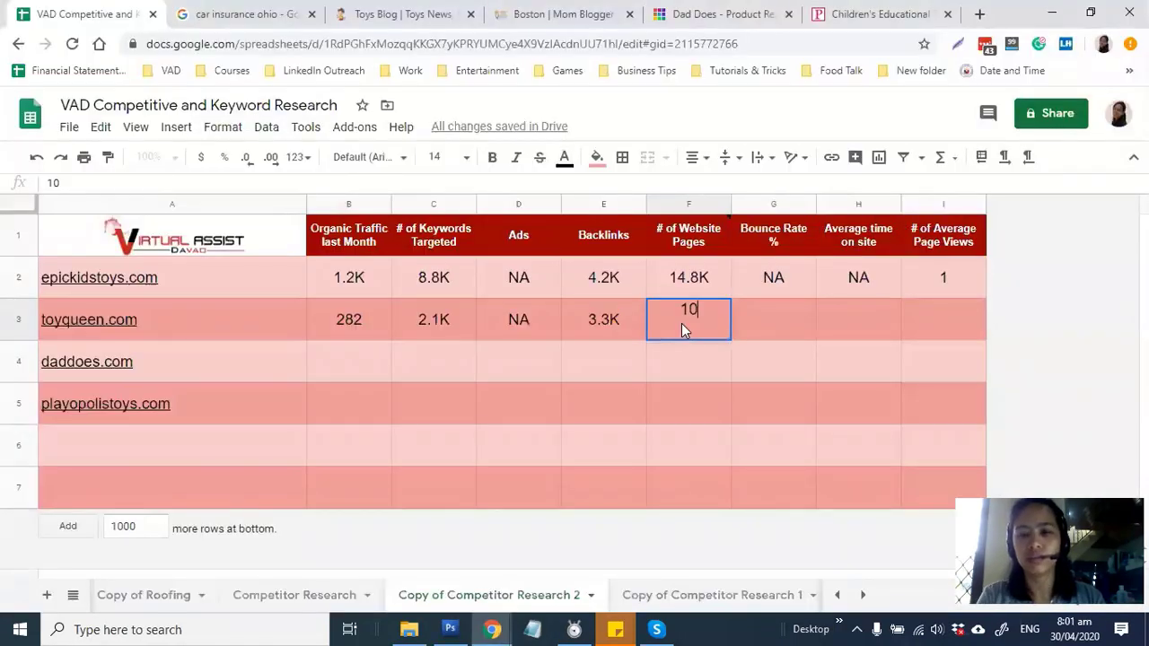
pyautogui.hotkey('alt', 'Tab')
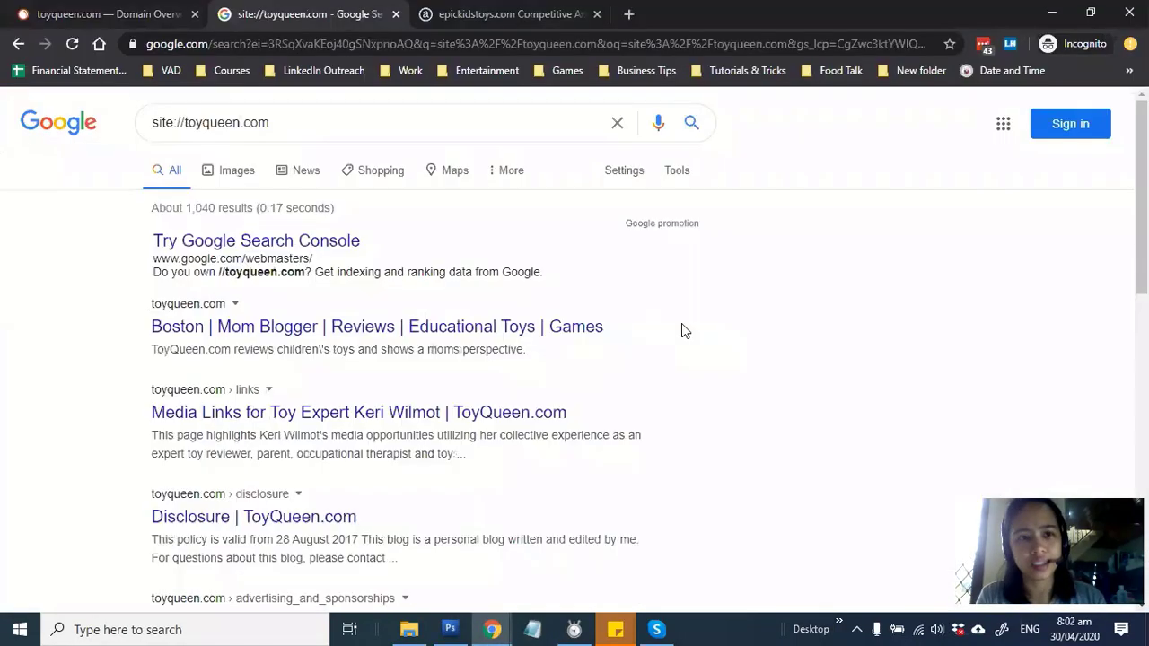
pyautogui.hotkey('alt', 'Tab')
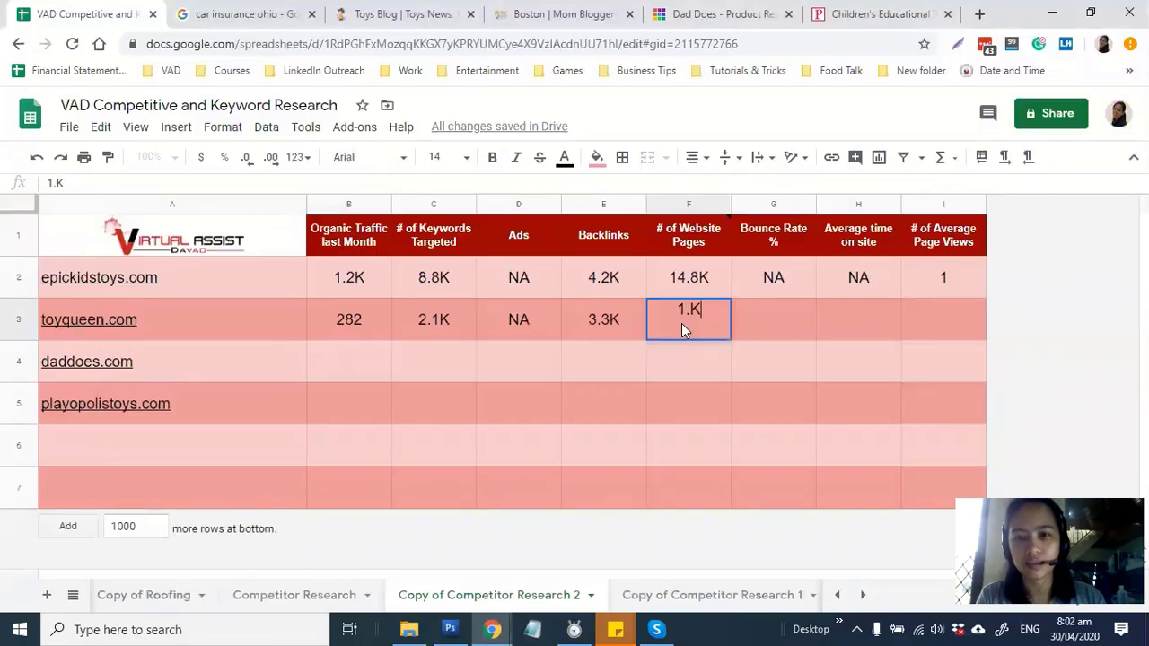
pyautogui.press('Tab')
pyautogui.hotkey('alt', 'Tab')
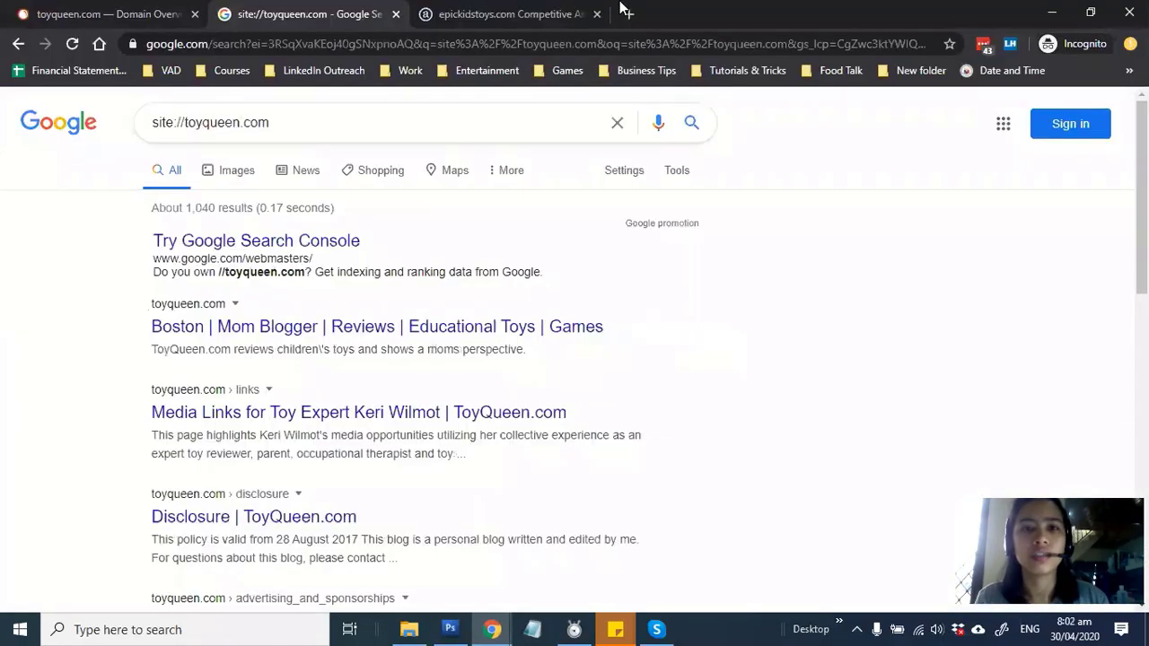
pyautogui.click(619, 13)
pyautogui.click(470, 23)
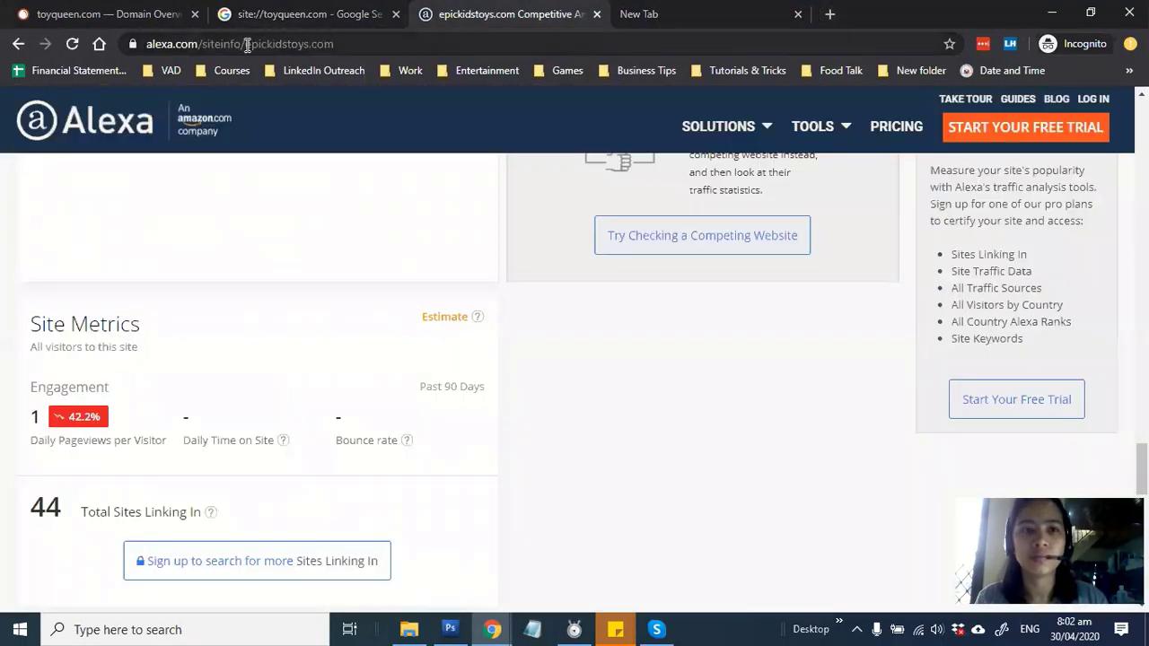
# Close the empty tab and load Alexa's report for toyqueen.com by editing the address
pyautogui.click(797, 14)
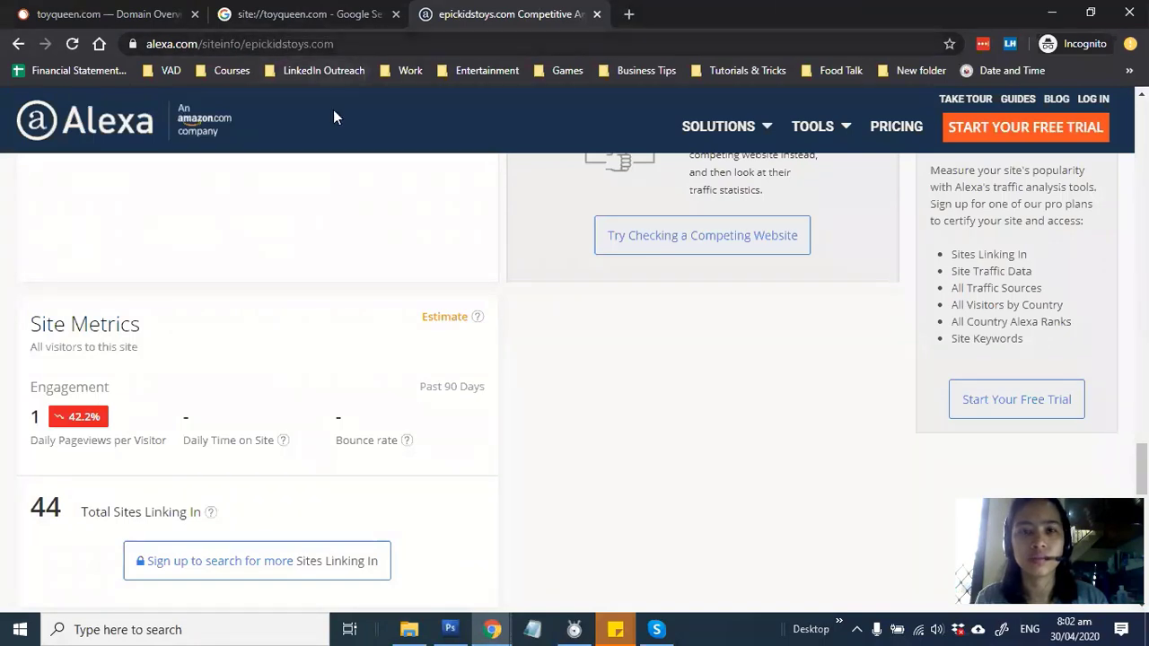
pyautogui.moveTo(247, 43); pyautogui.dragTo(388, 52)
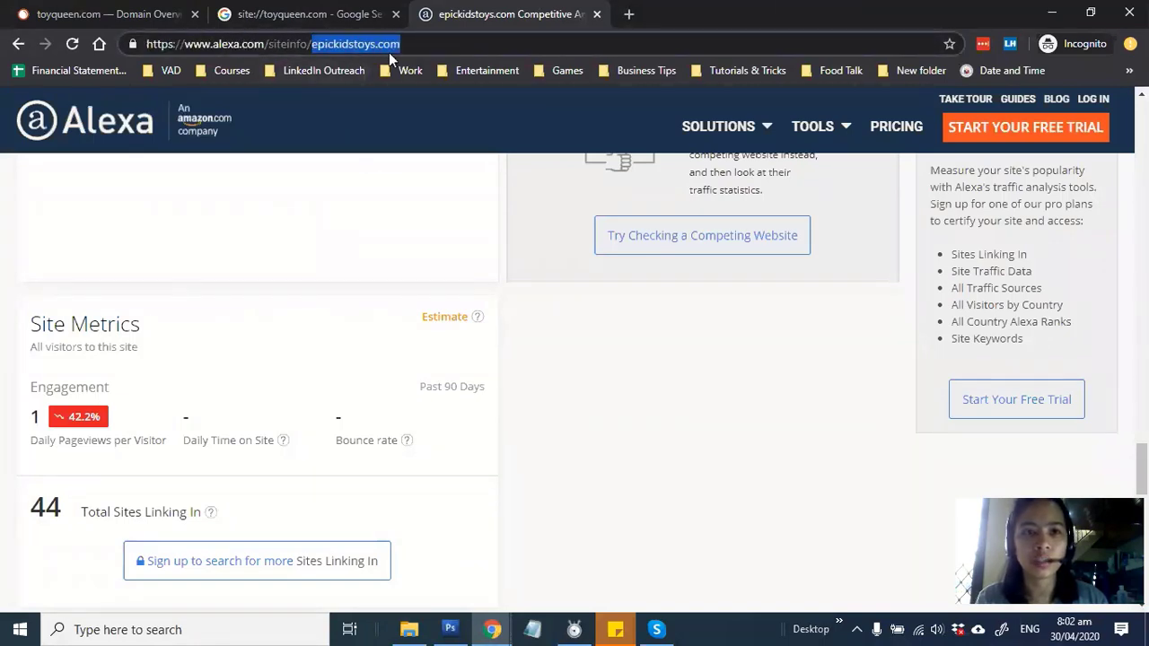
pyautogui.write('toyqueen.com')
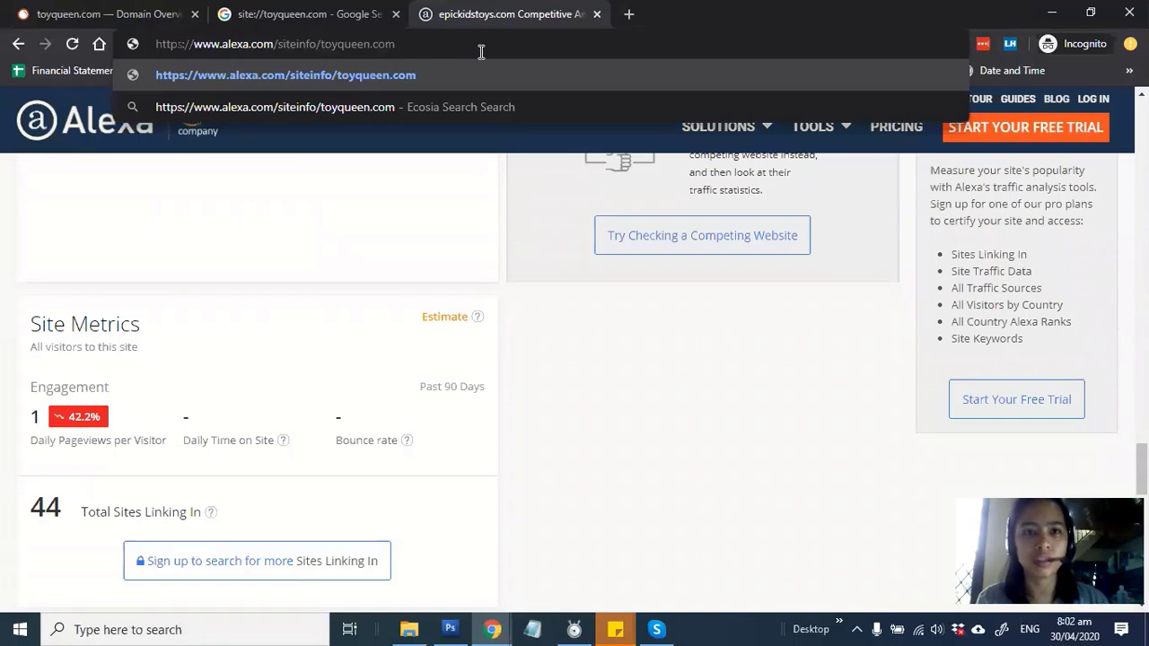
pyautogui.press('Return')
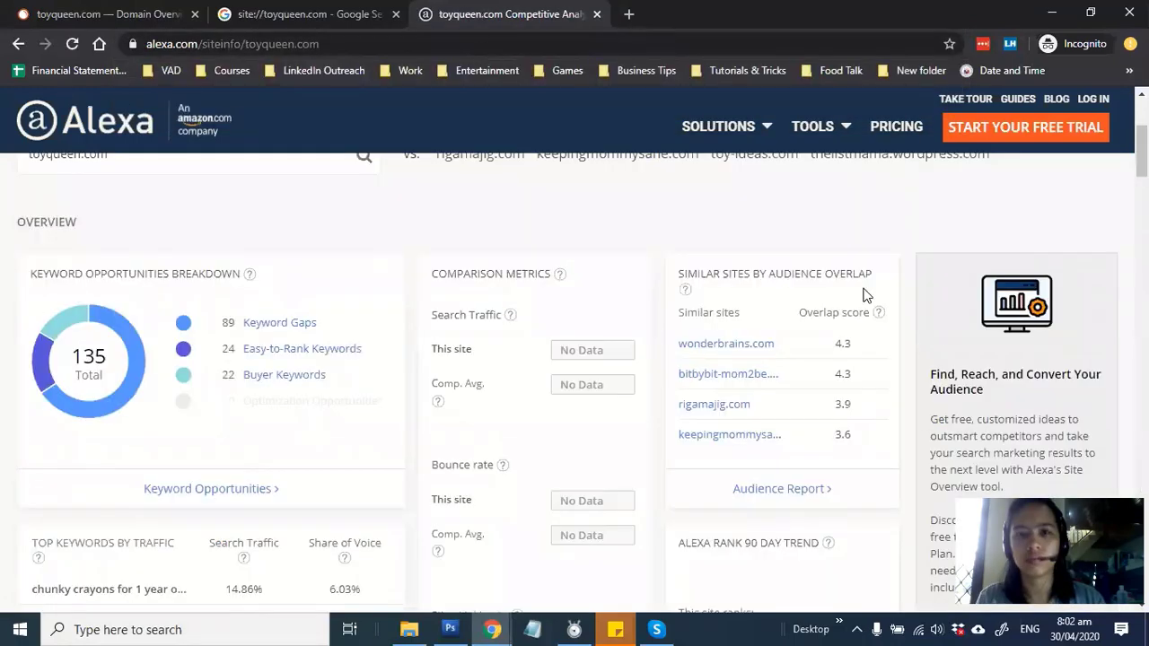
# Read toyqueen.com's rank 9,323,175 and its Site Metrics: 2 pageviews, no bounce rate or time on site
pyautogui.scroll(-2, 810, 277)
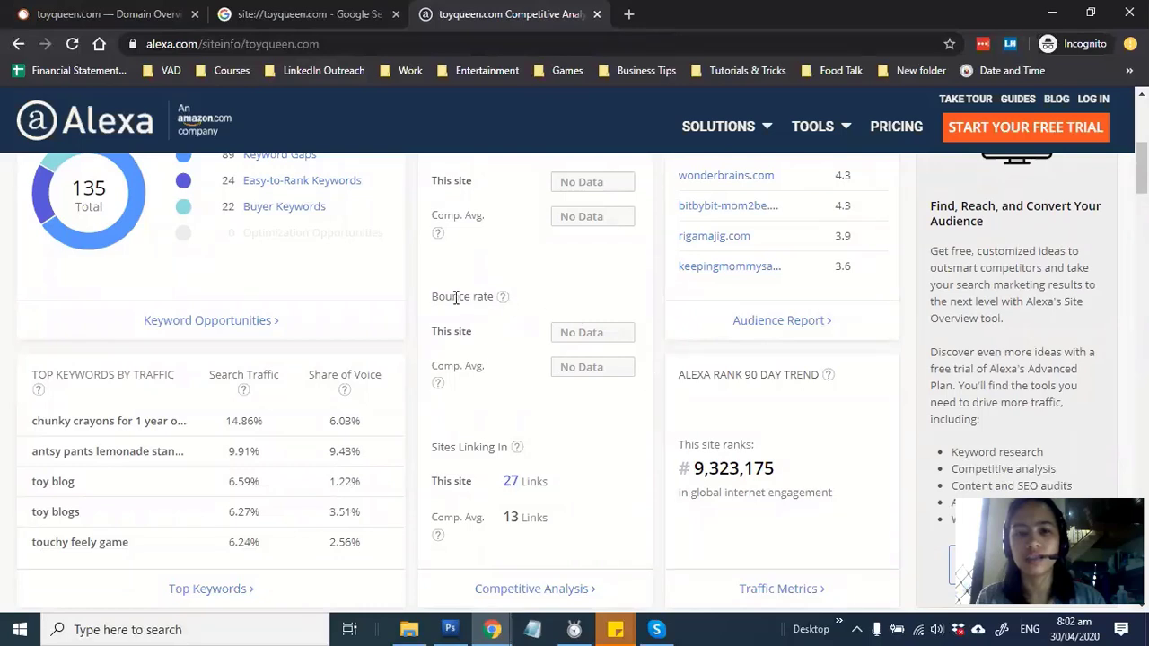
pyautogui.moveTo(503, 296)
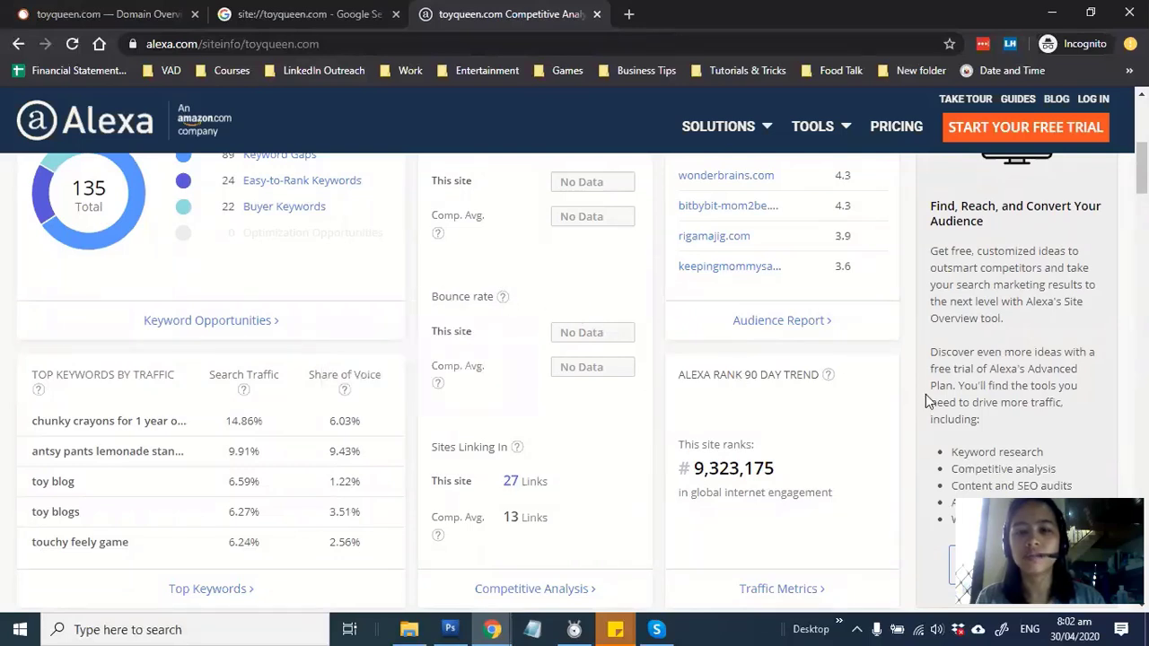
pyautogui.moveTo(807, 469); pyautogui.dragTo(673, 468)
pyautogui.click(725, 479)
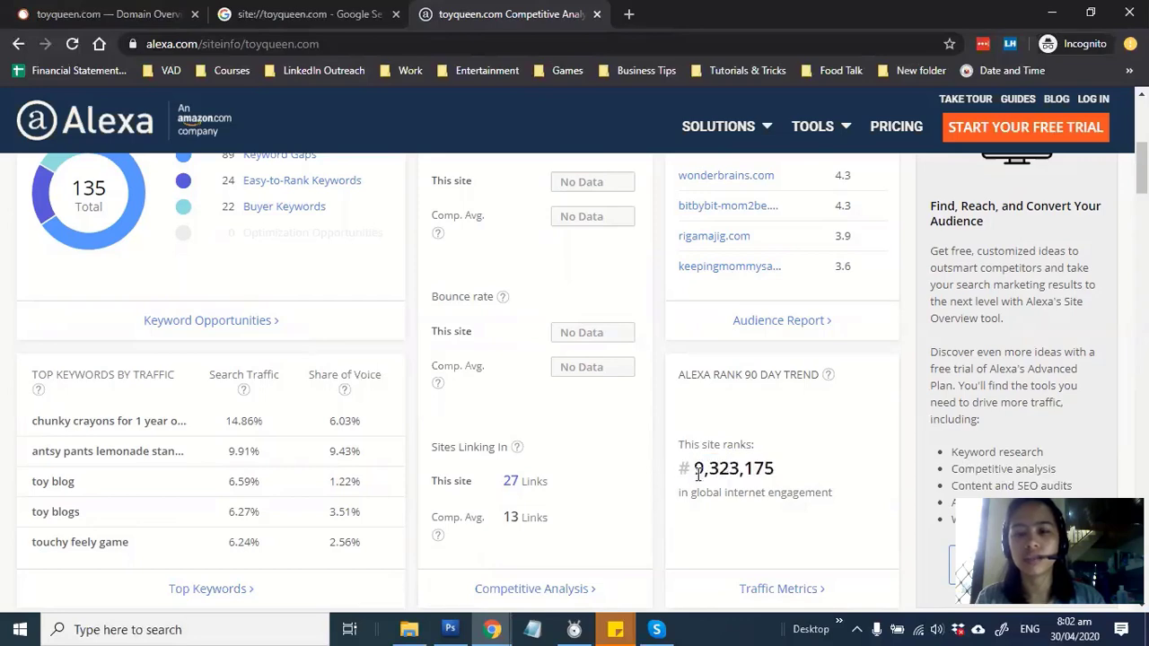
pyautogui.doubleClick(764, 472)
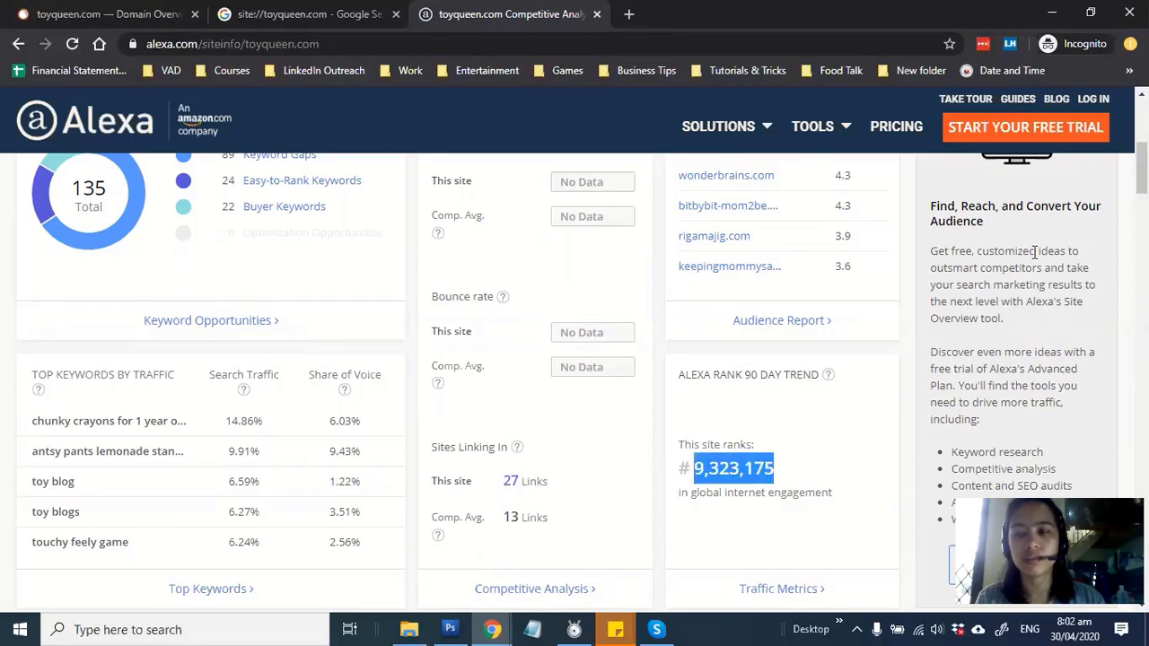
pyautogui.scroll(-15, 1035, 252)
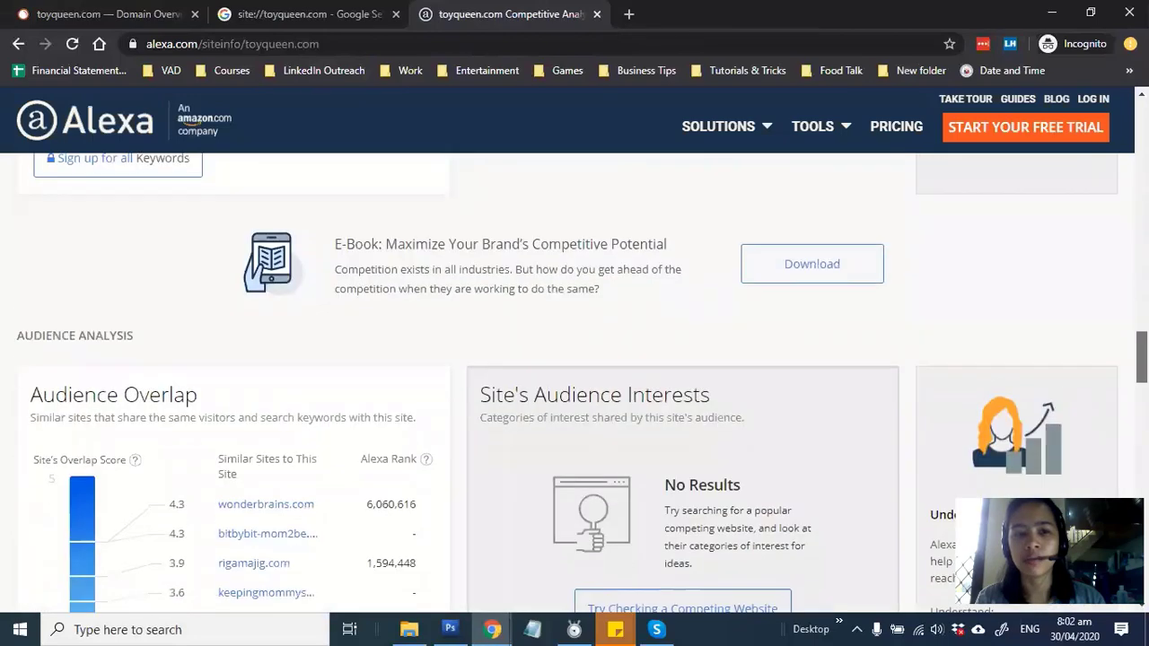
pyautogui.scroll(-9, 574, 376)
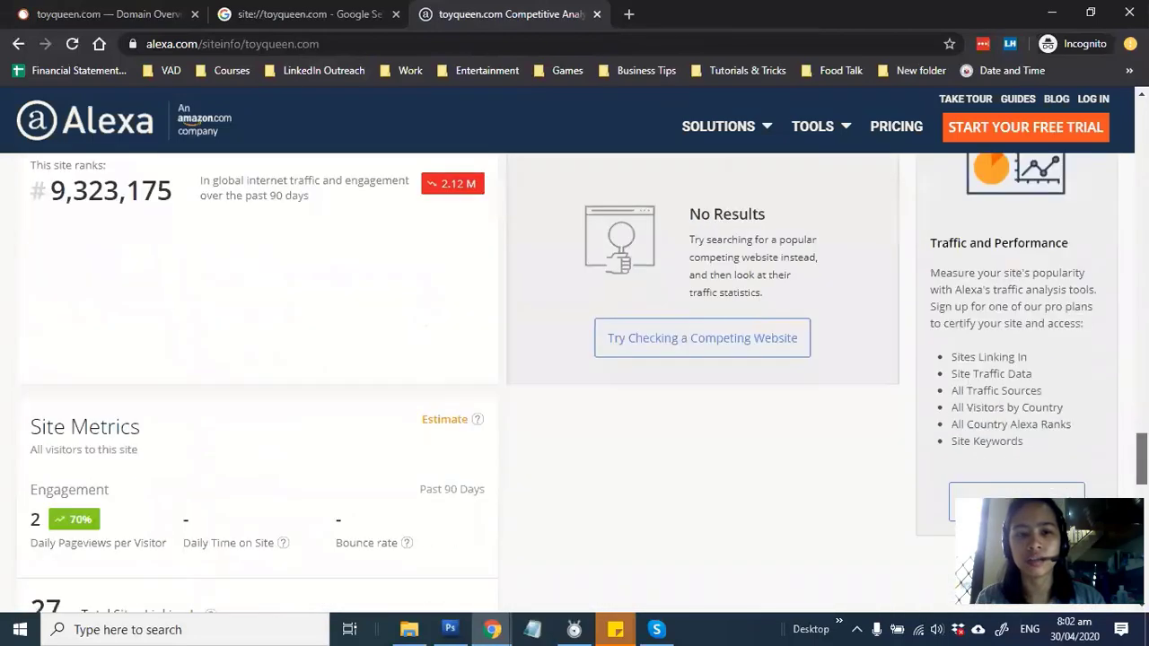
pyautogui.scroll(-2, 574, 377)
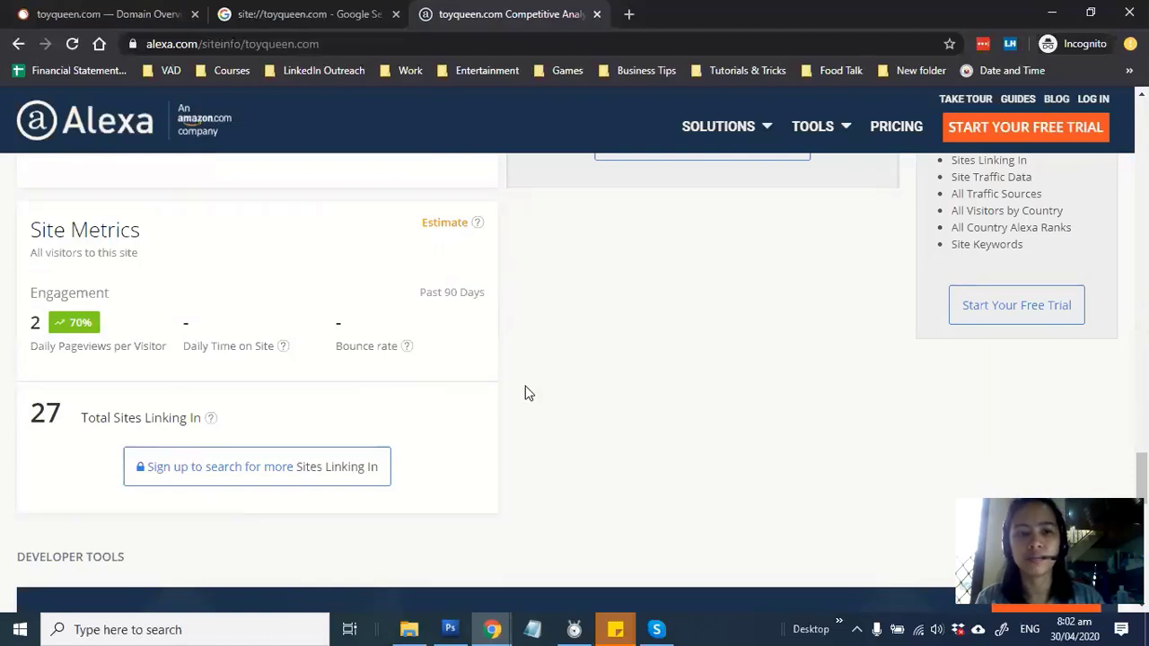
pyautogui.hotkey('ctrl', '1')
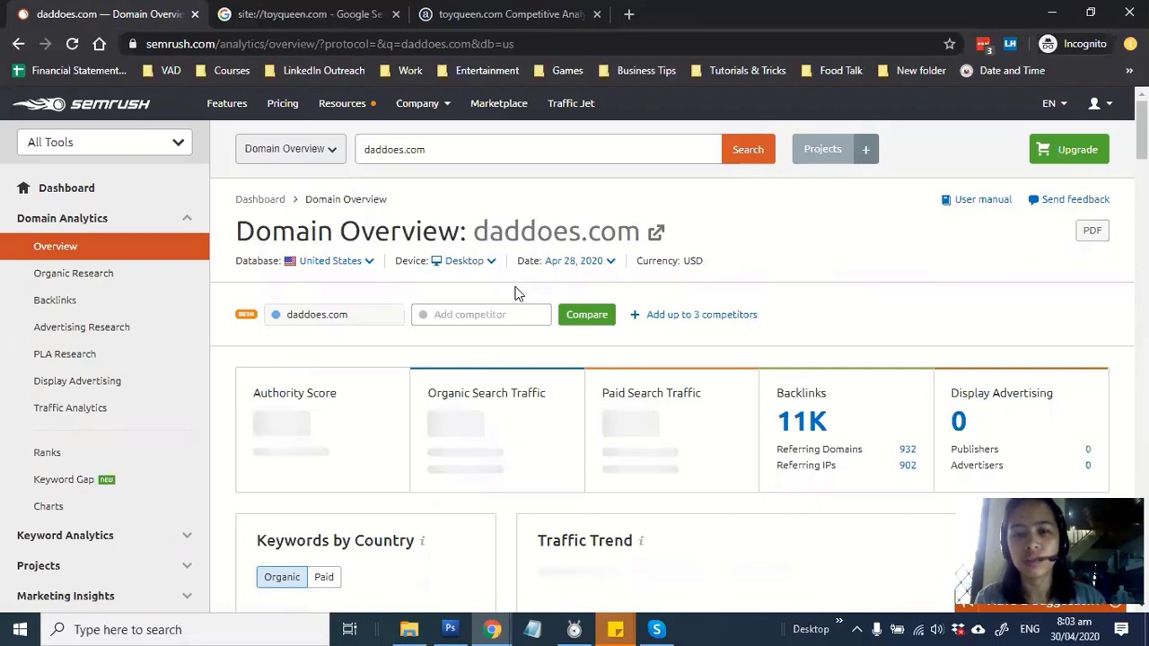
# Fill B4–E4 for daddoes.com with 4K traffic, 5.1K keywords, NA ads and 11K backlinks
pyautogui.scroll(-1, 517, 292)
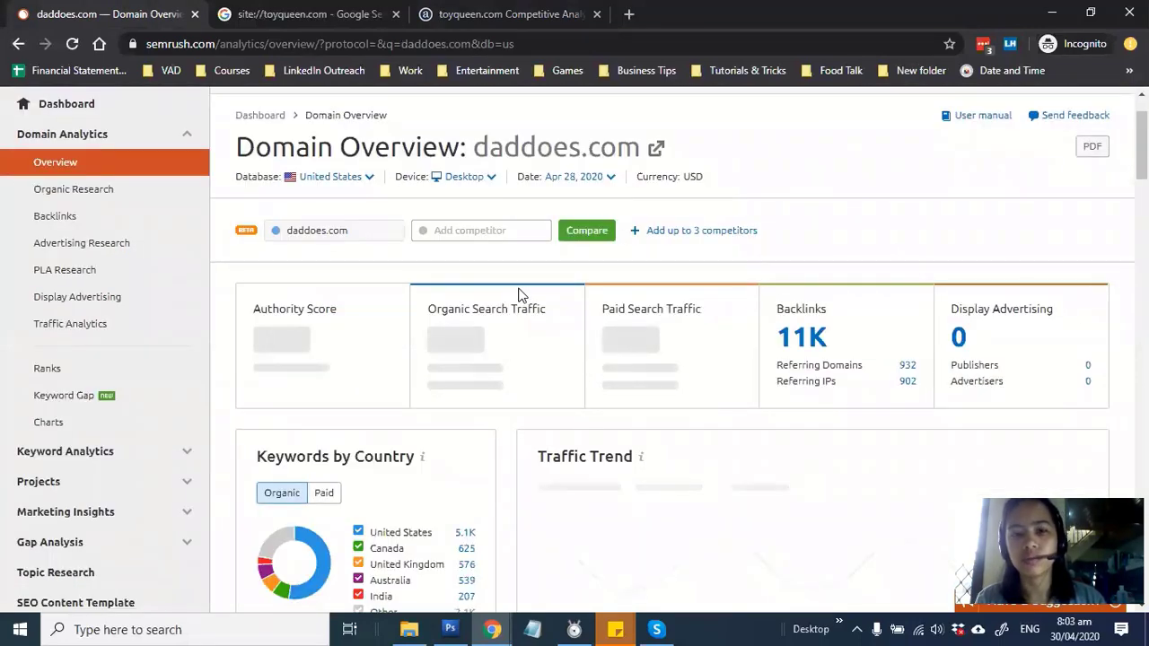
pyautogui.scroll(-2, 517, 292)
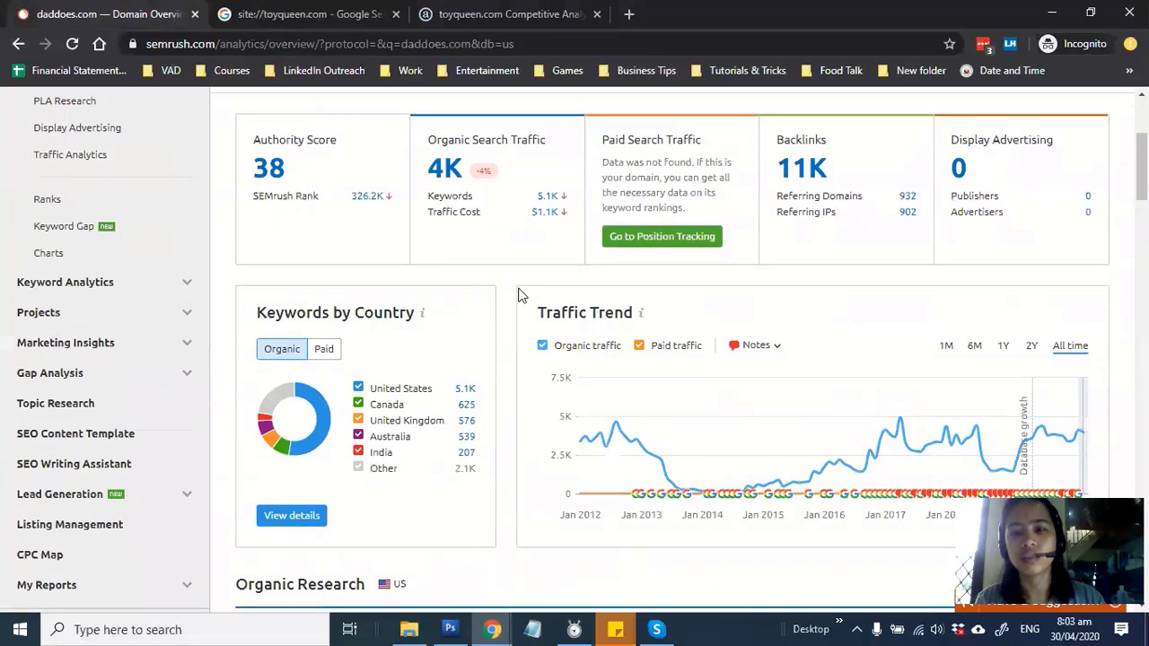
pyautogui.scroll(-2, 518, 294)
pyautogui.scroll(3, 521, 323)
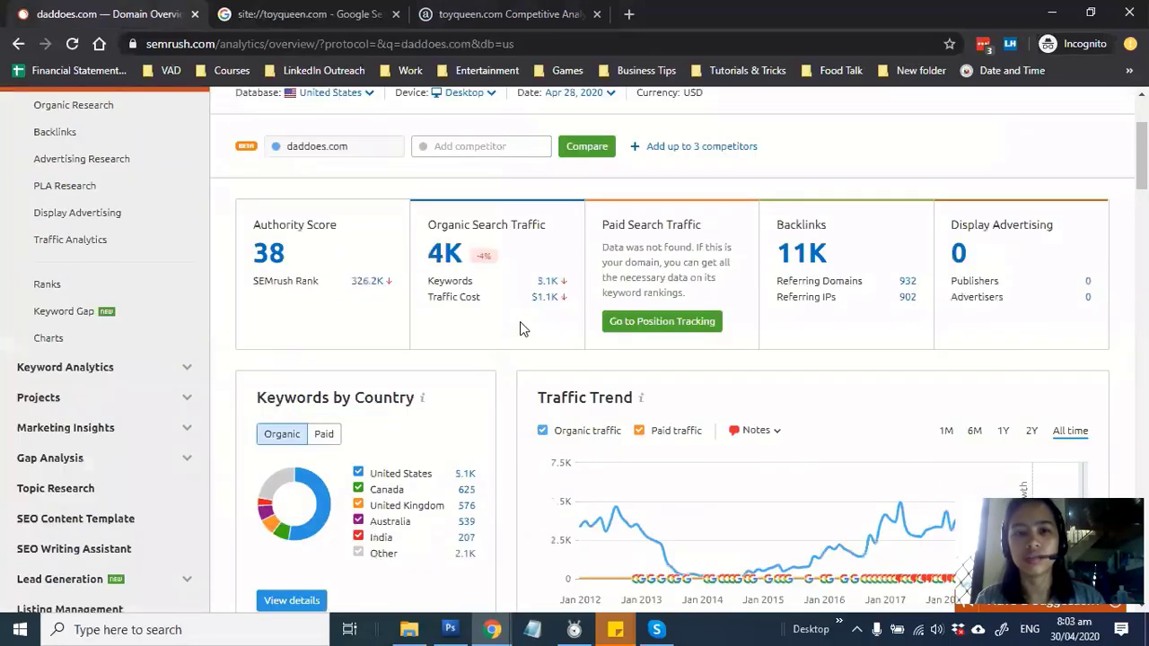
pyautogui.hotkey('alt', 'Tab')
pyautogui.click(339, 369)
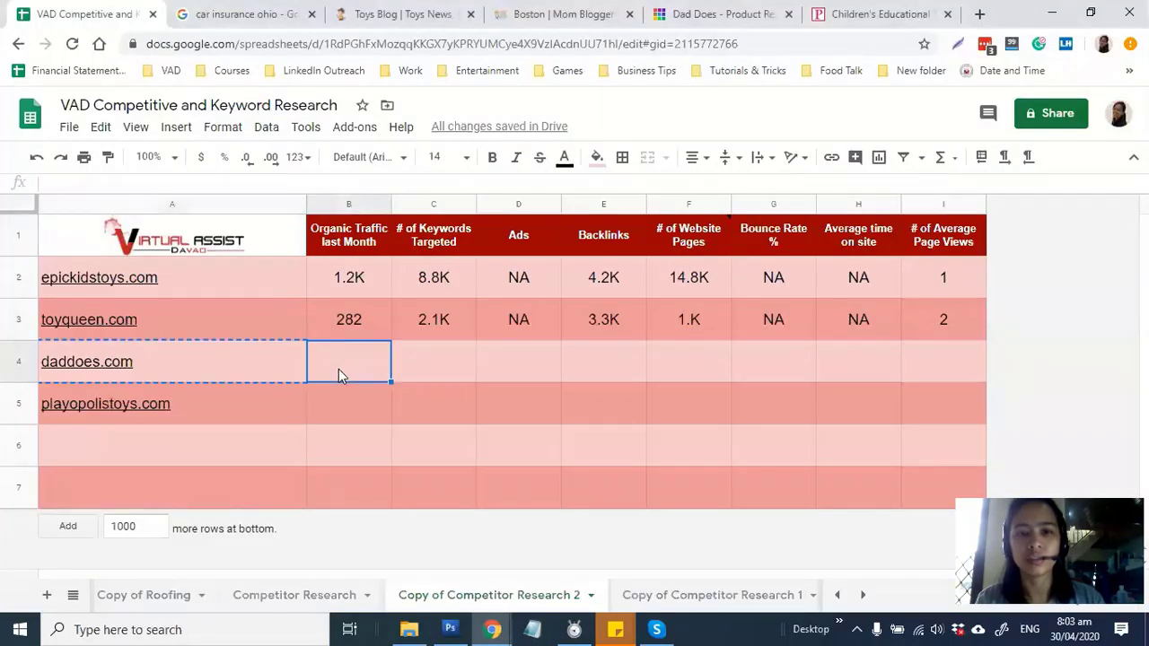
pyautogui.hotkey('alt', 'Tab')
pyautogui.hotkey('alt', 'Tab')
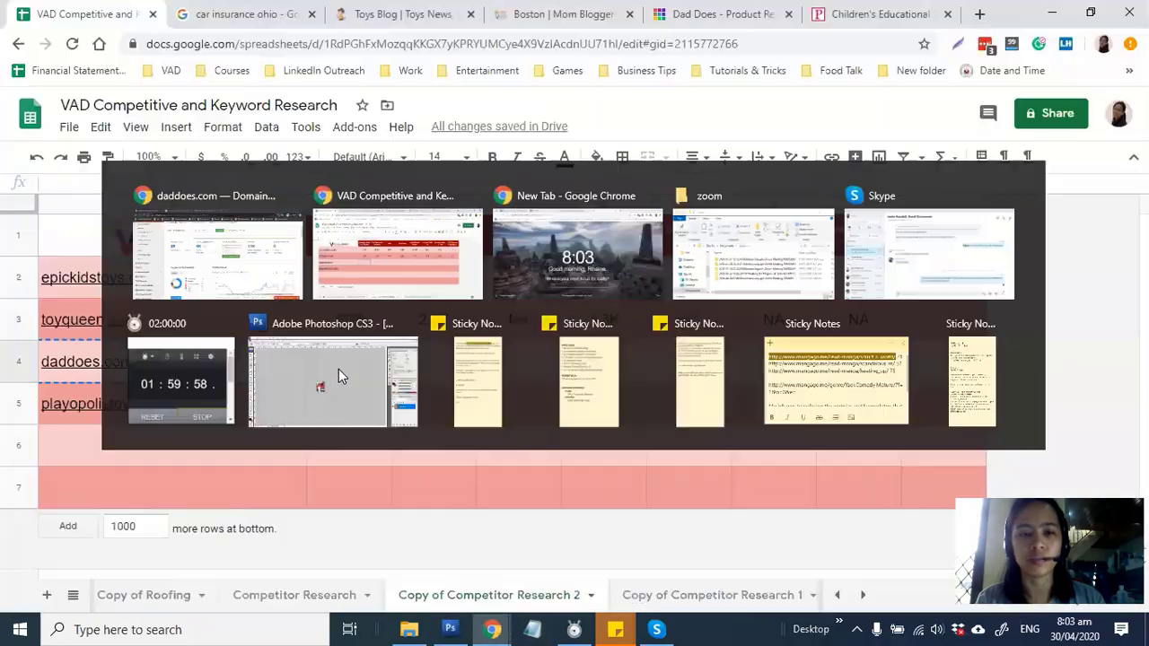
pyautogui.write('4K')
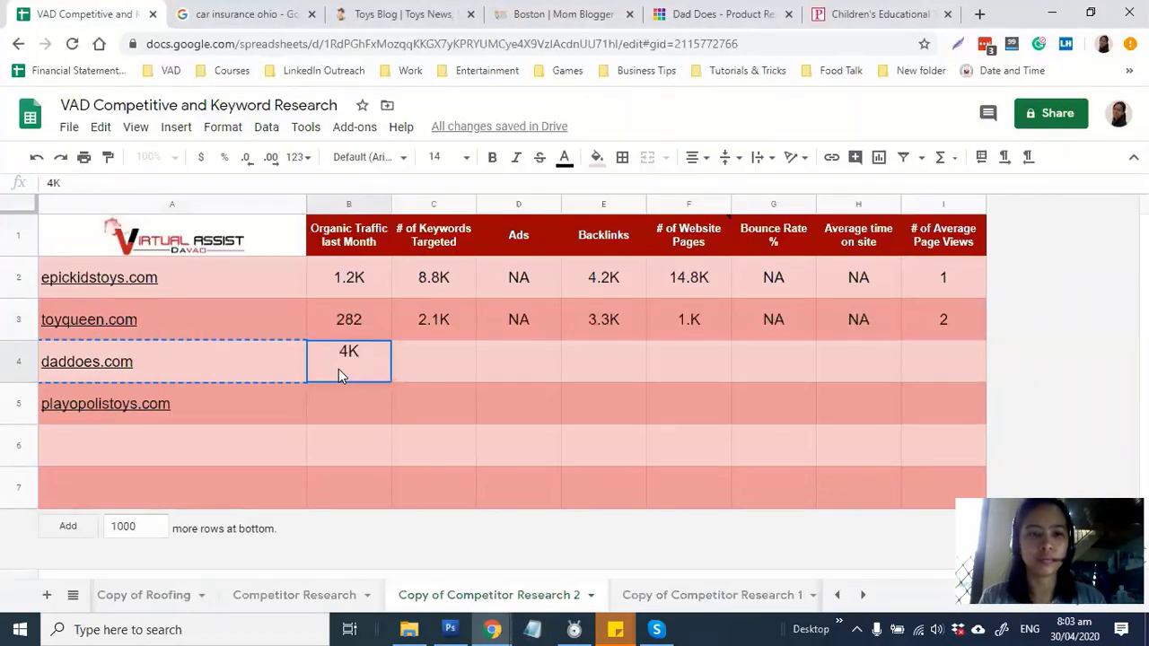
pyautogui.press('Tab')
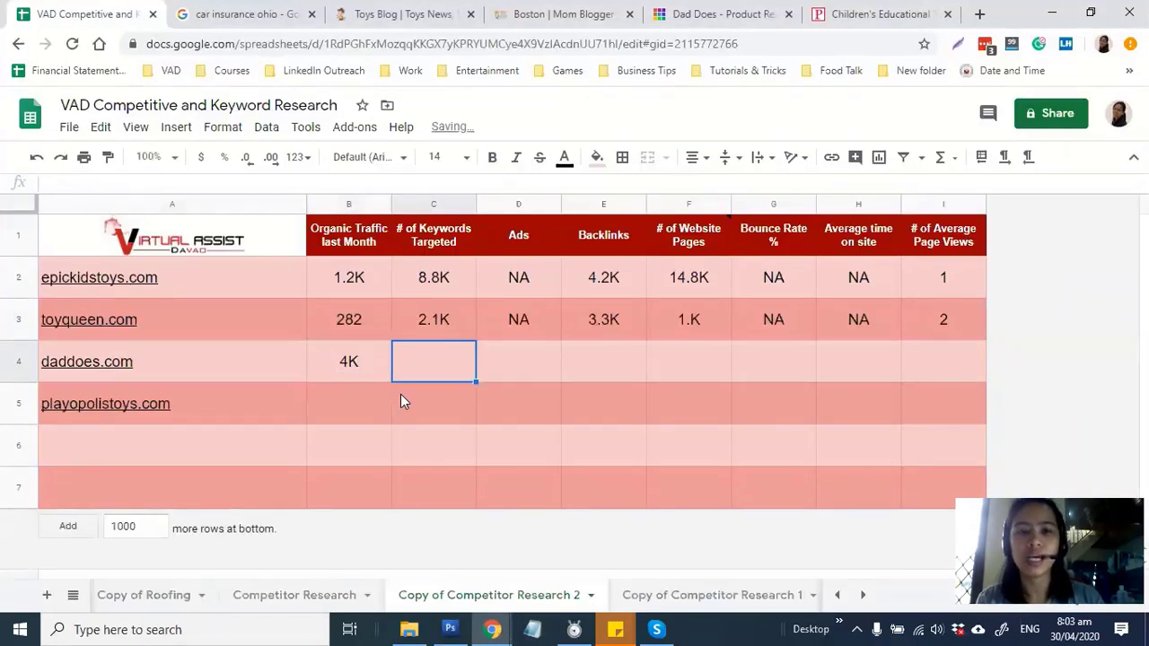
pyautogui.hotkey('alt', 'Tab')
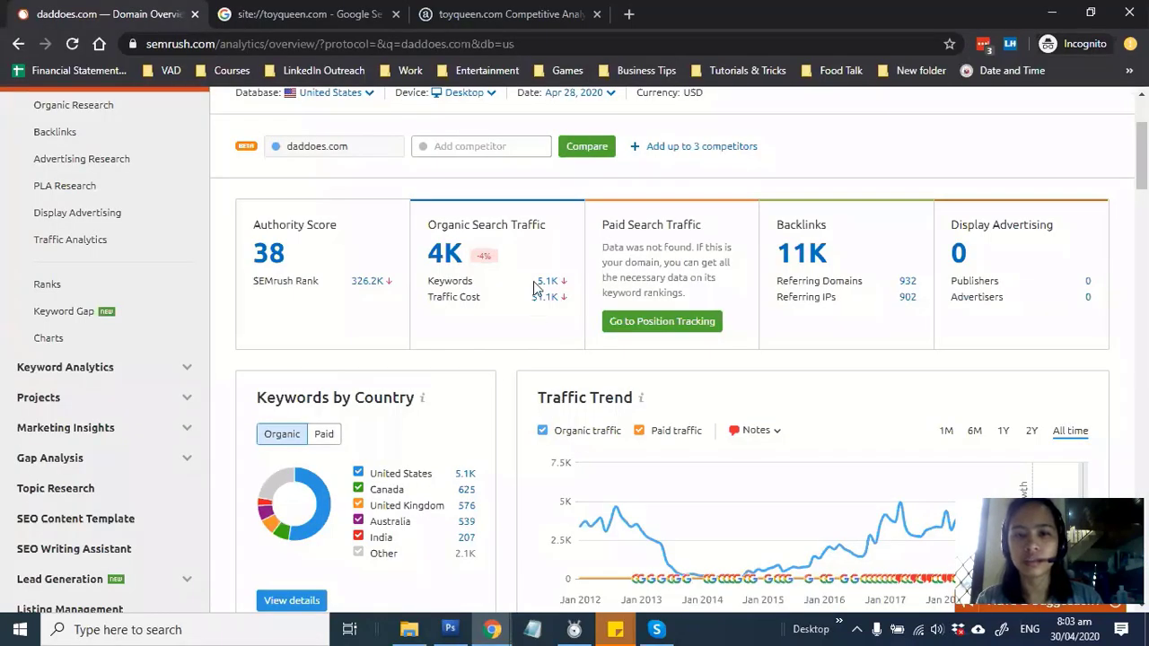
pyautogui.hotkey('alt', 'Tab')
pyautogui.write('11K')
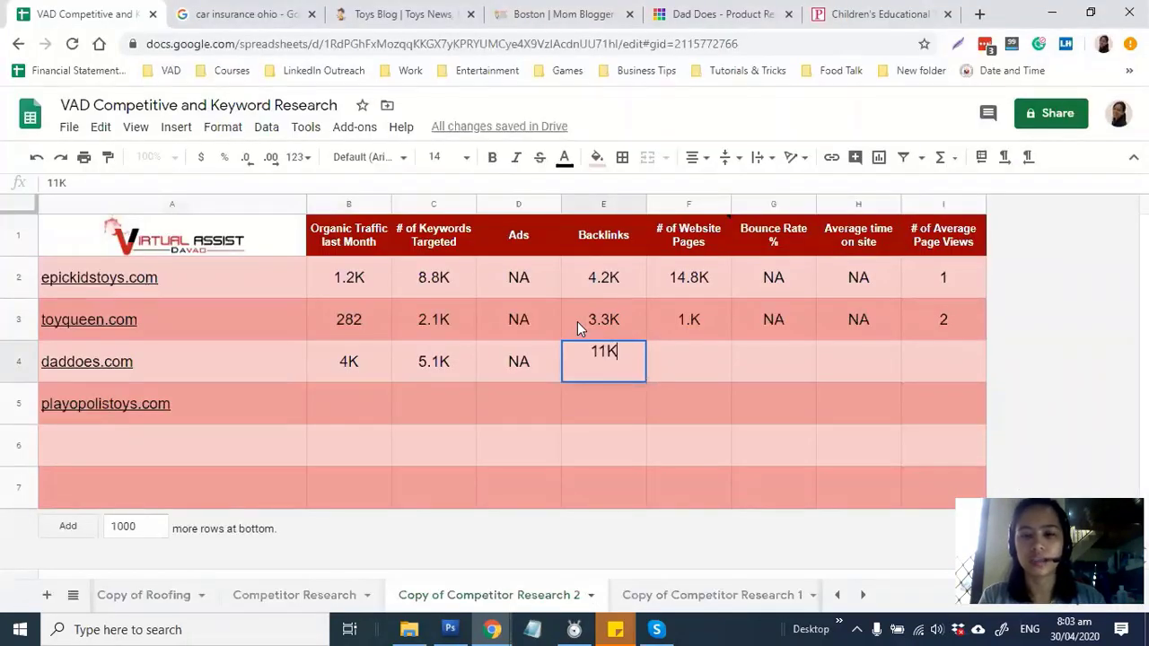
pyautogui.press('Tab')
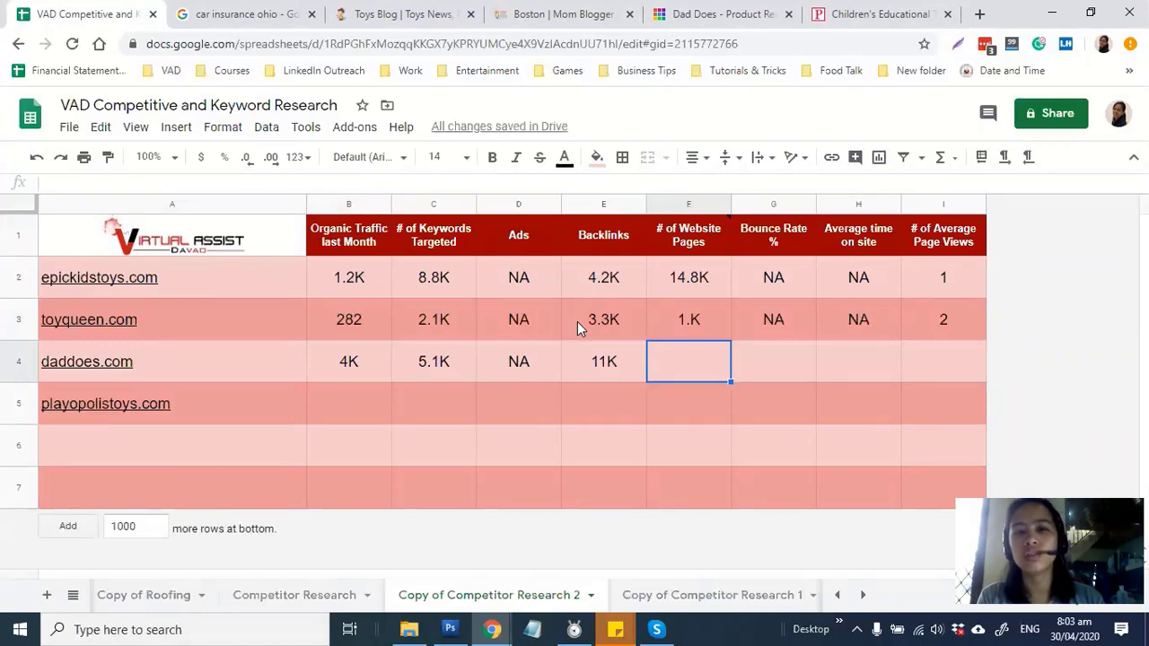
pyautogui.click(597, 368)
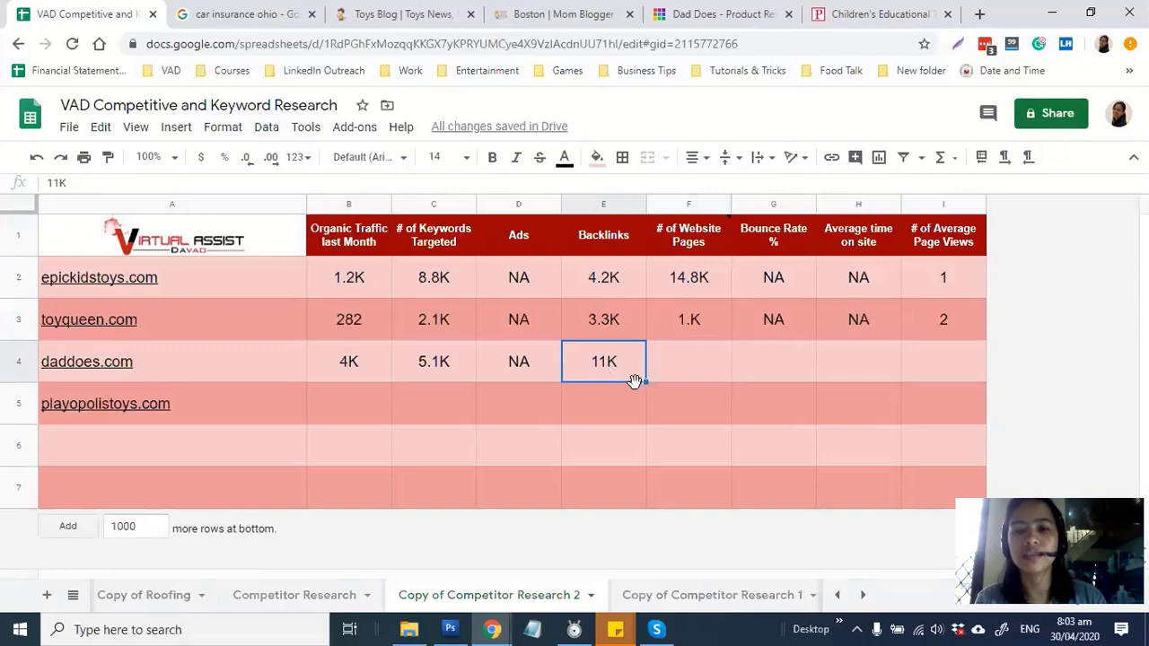
# Replace toyqueen.com with daddoes.com in the Google site:// query and run it
pyautogui.hotkey('alt', 'Tab')
pyautogui.click(261, 7)
pyautogui.moveTo(184, 123); pyautogui.dragTo(370, 125)
pyautogui.write('daddoes.com')
pyautogui.press('Return')
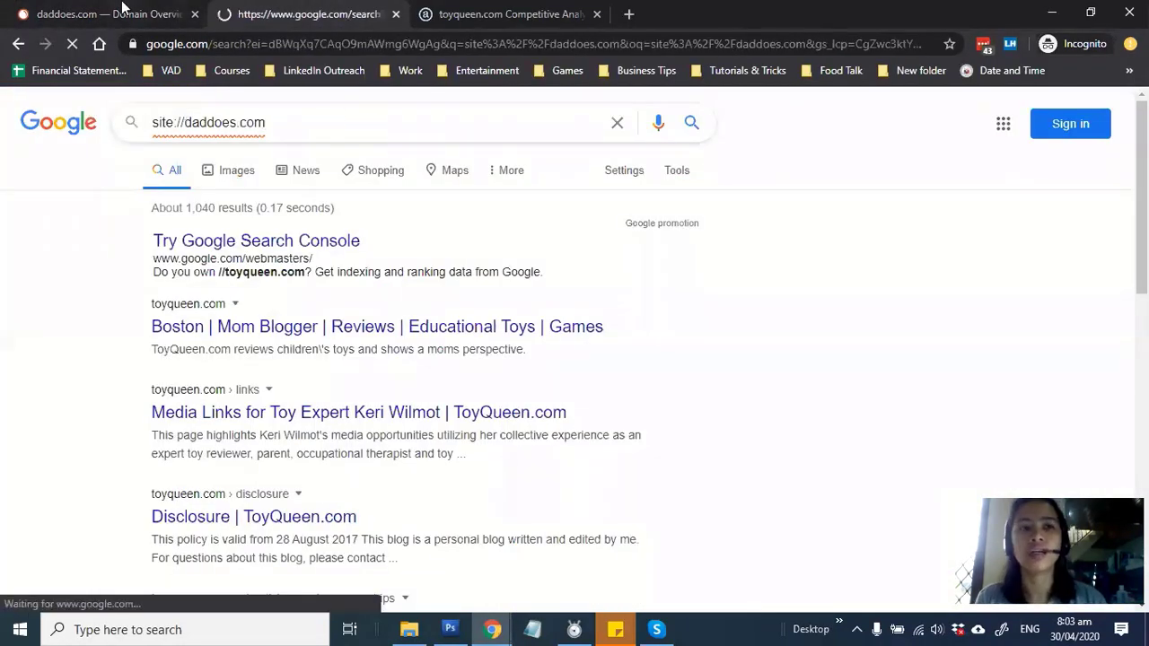
# Enter 1.2K in F4 for daddoes.com, based on about 1,220 site-search results
pyautogui.click(123, 7)
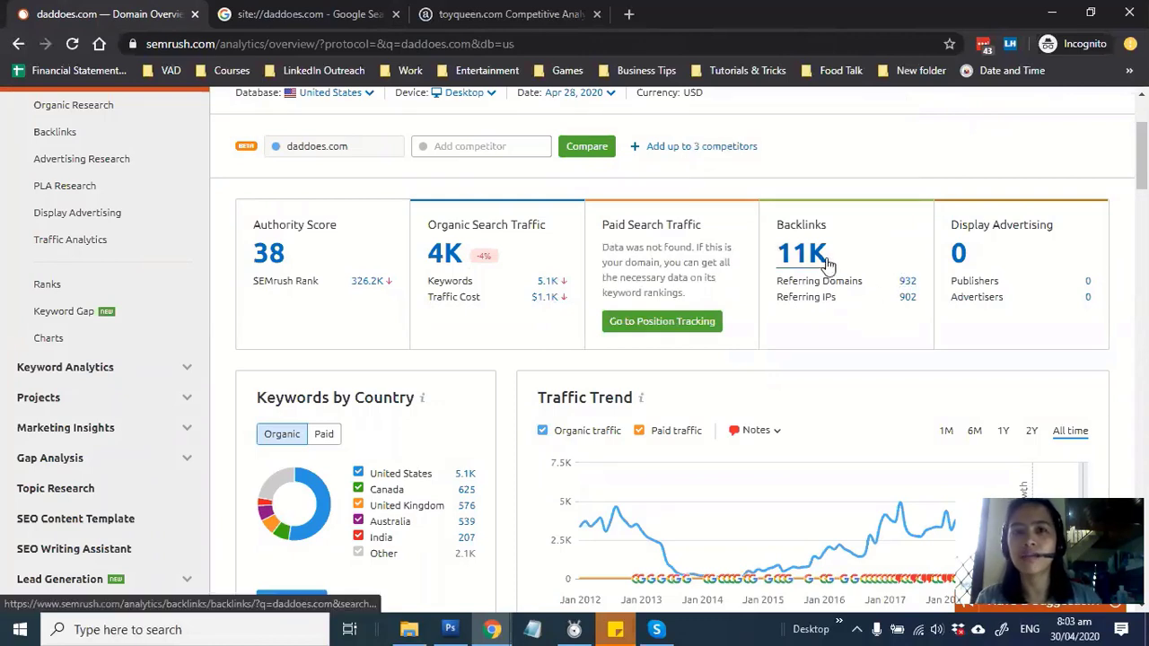
pyautogui.click(302, 14)
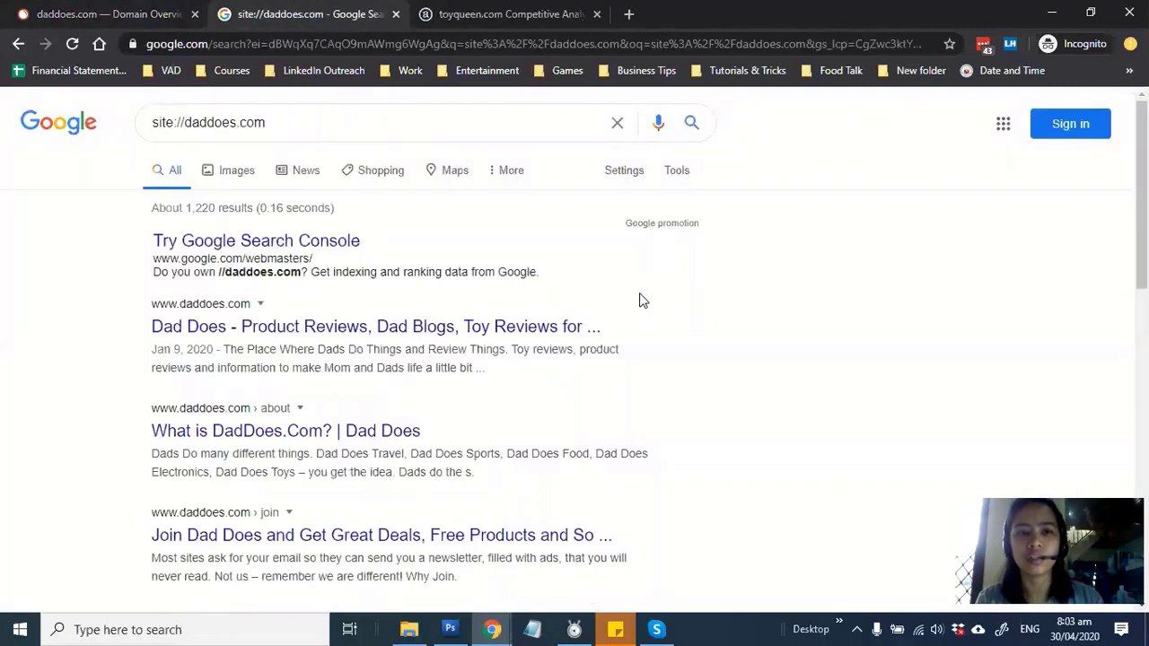
pyautogui.hotkey('alt', 'Tab')
pyautogui.click(696, 348)
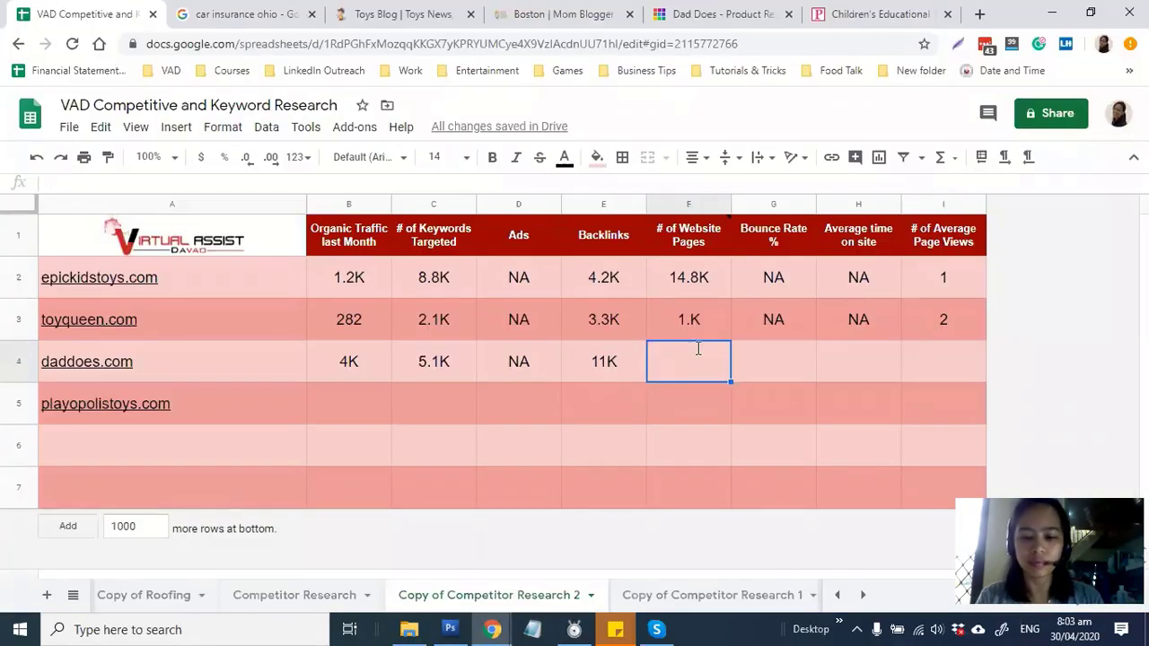
pyautogui.write('1.2K')
pyautogui.press('Tab')
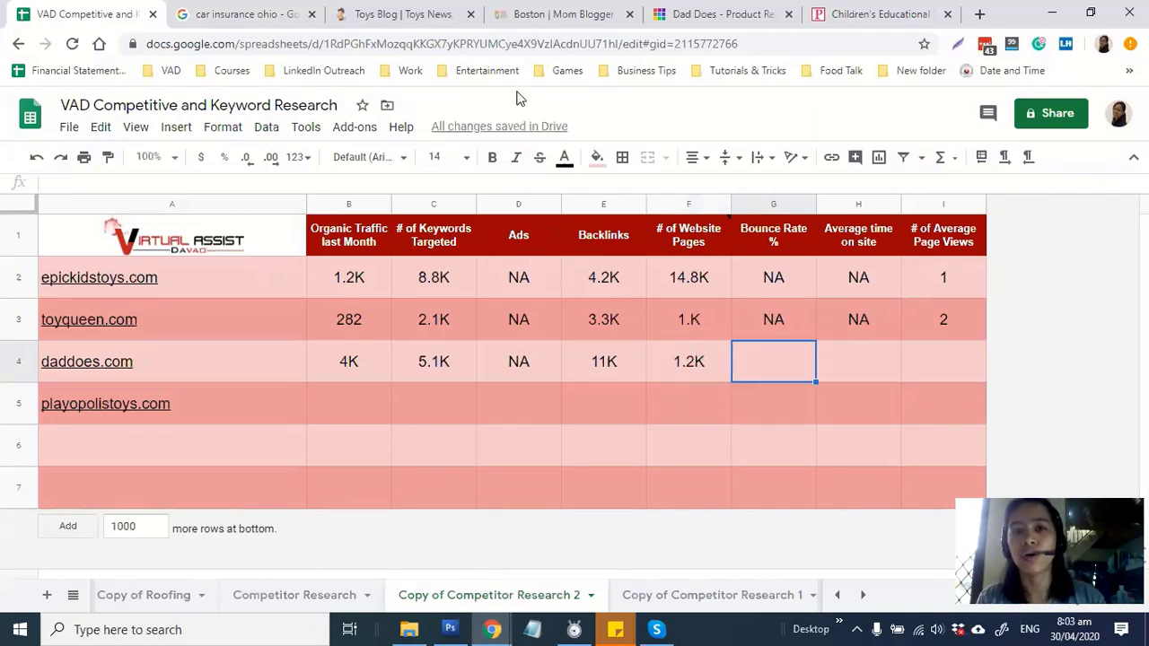
pyautogui.hotkey('alt', 'Tab')
pyautogui.hotkey('ctrl', 'Tab')
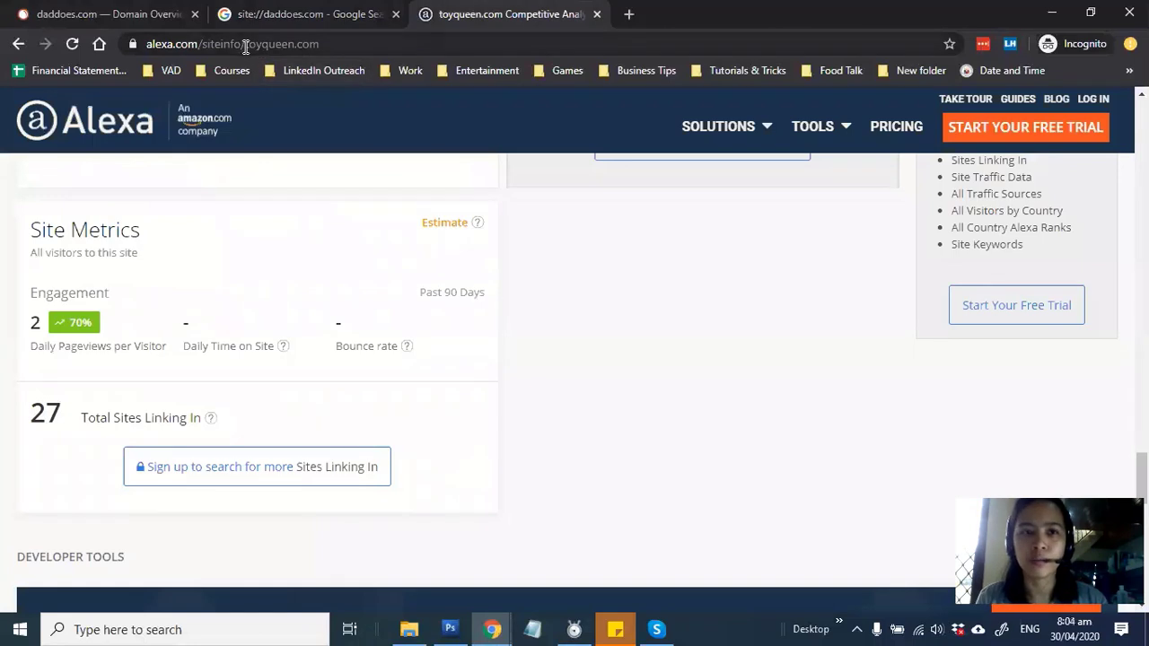
# Swap toyqueen.com for daddoes.com in the Alexa address and highlight the 54.6% bounce rate
pyautogui.moveTo(245, 45); pyautogui.dragTo(358, 56)
pyautogui.write('daddoes.com')
pyautogui.press('Return')
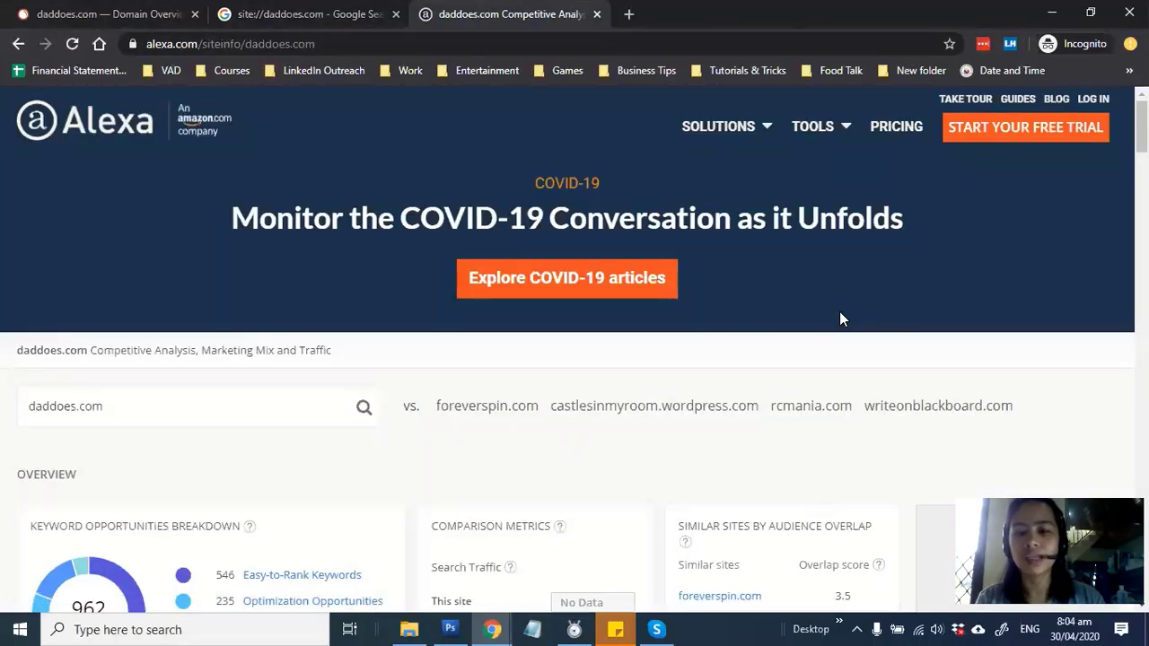
pyautogui.scroll(-4, 841, 318)
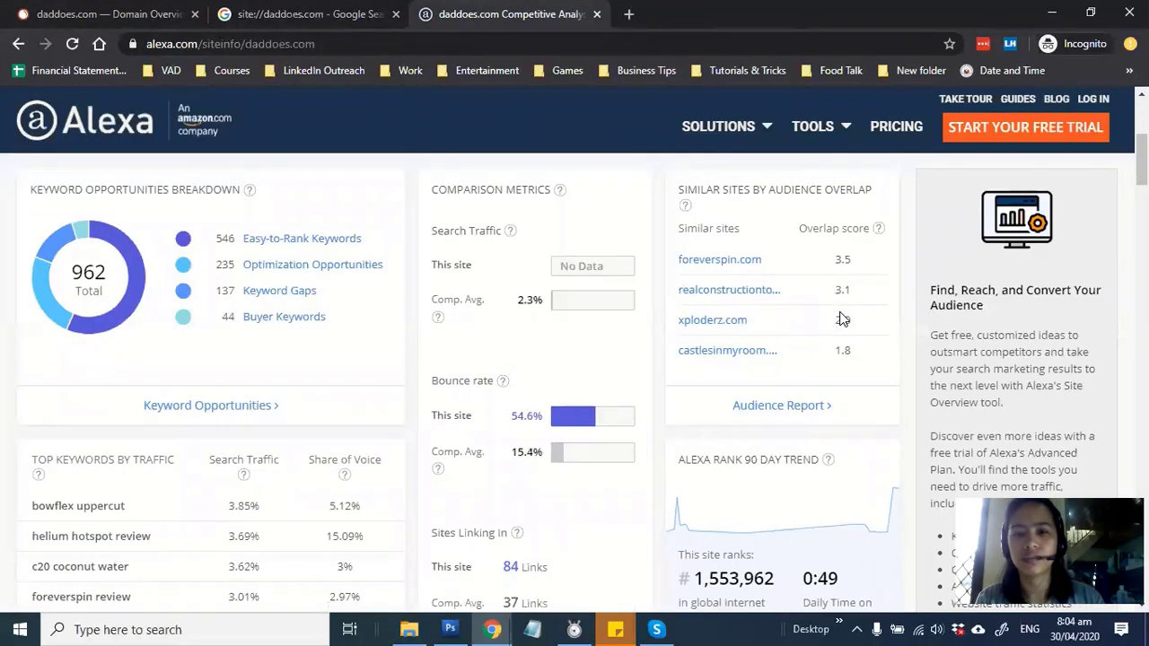
pyautogui.scroll(-2, 840, 319)
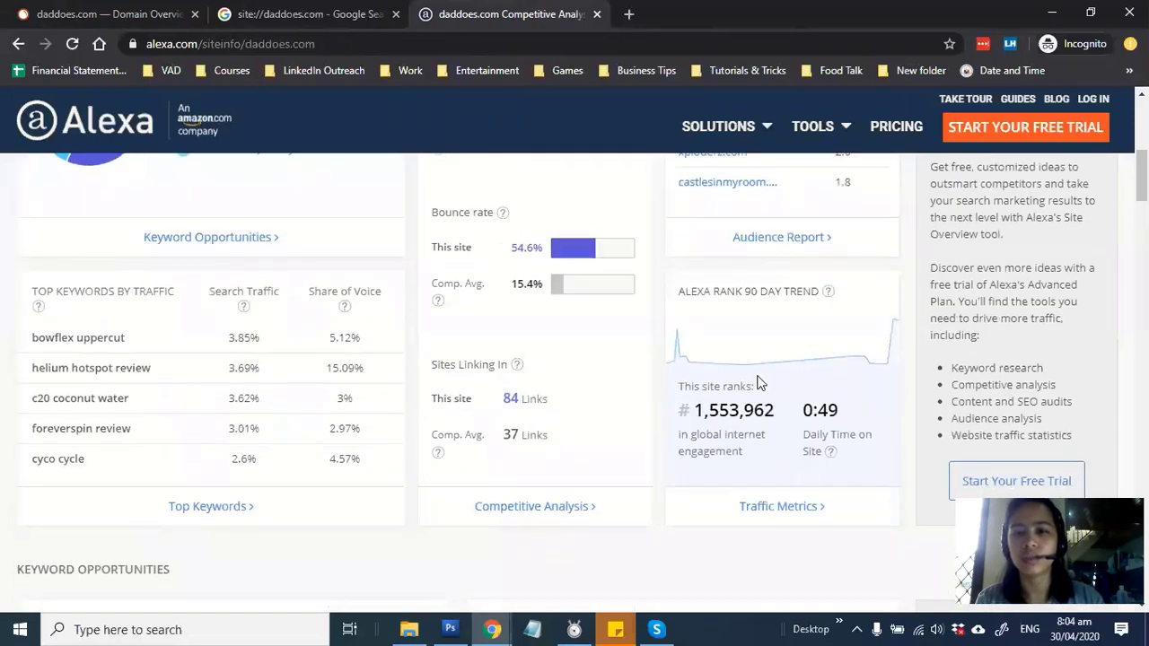
pyautogui.moveTo(1142, 175); pyautogui.dragTo(1141, 451)
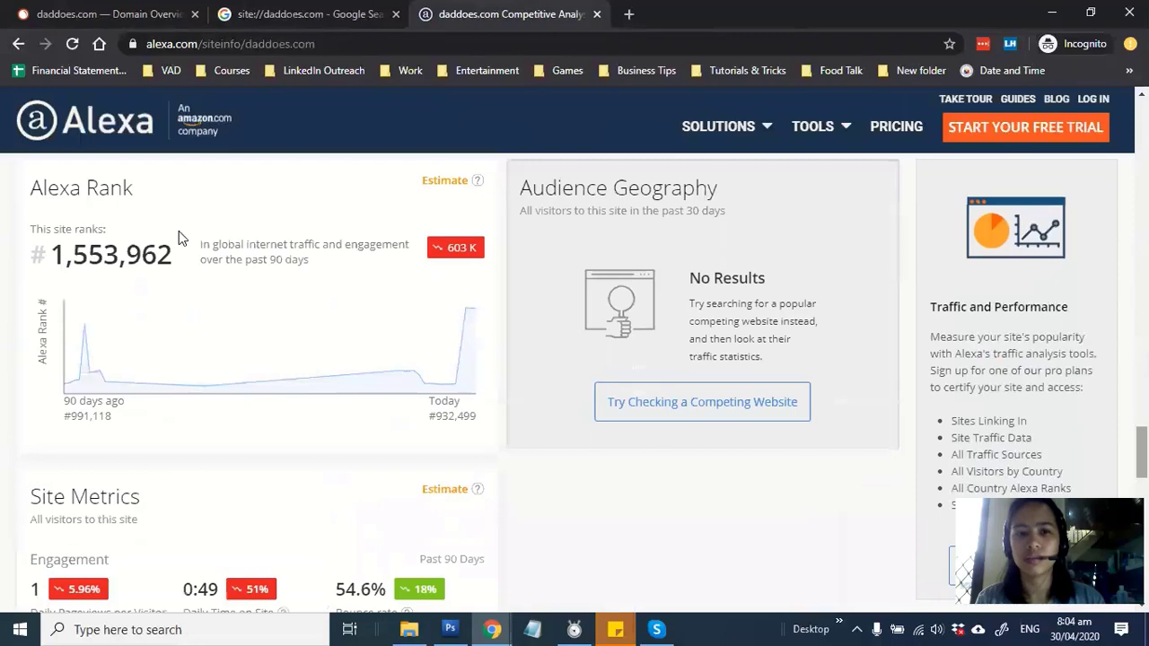
pyautogui.scroll(-1, 93, 271)
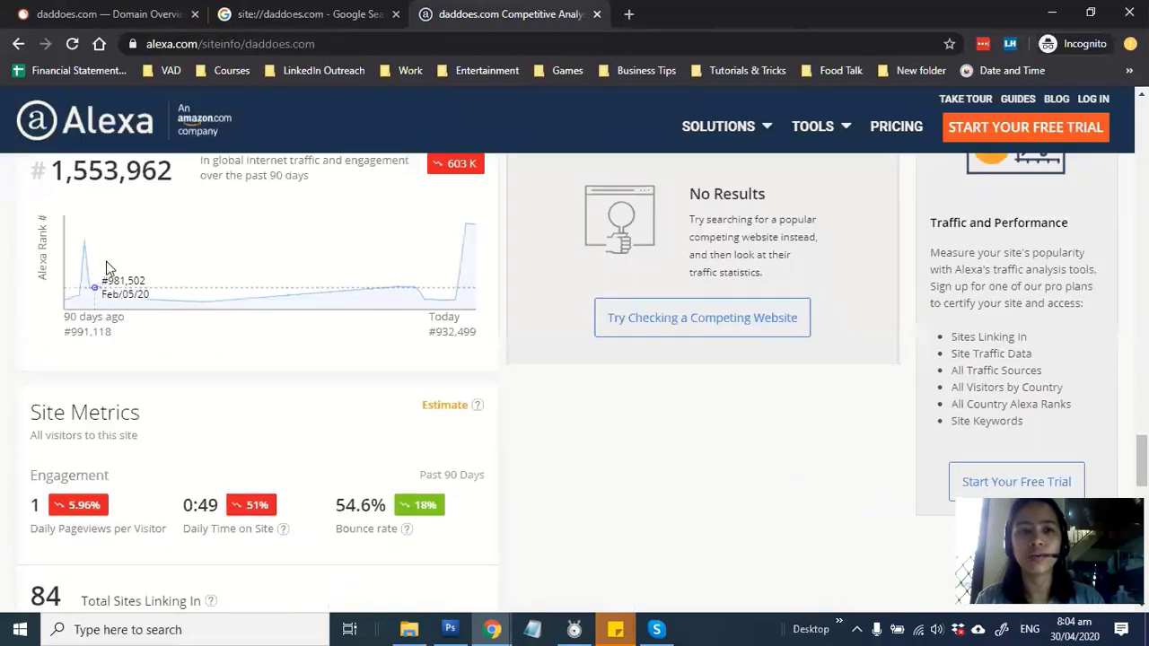
pyautogui.scroll(1, 57, 171)
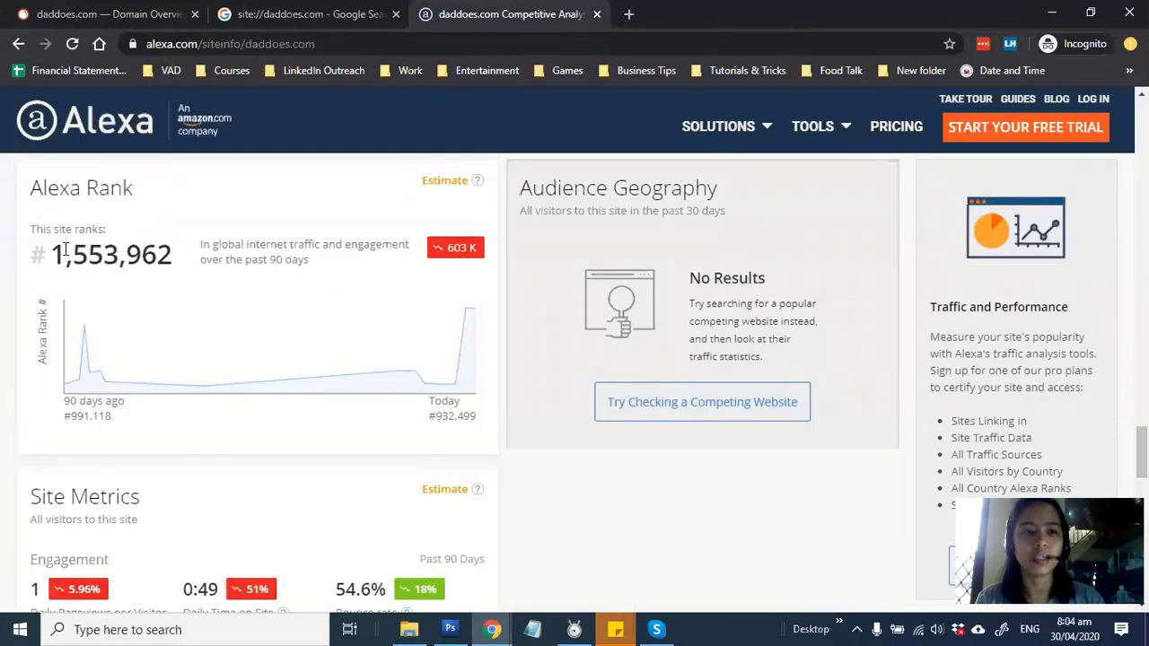
pyautogui.moveTo(52, 255); pyautogui.dragTo(173, 256)
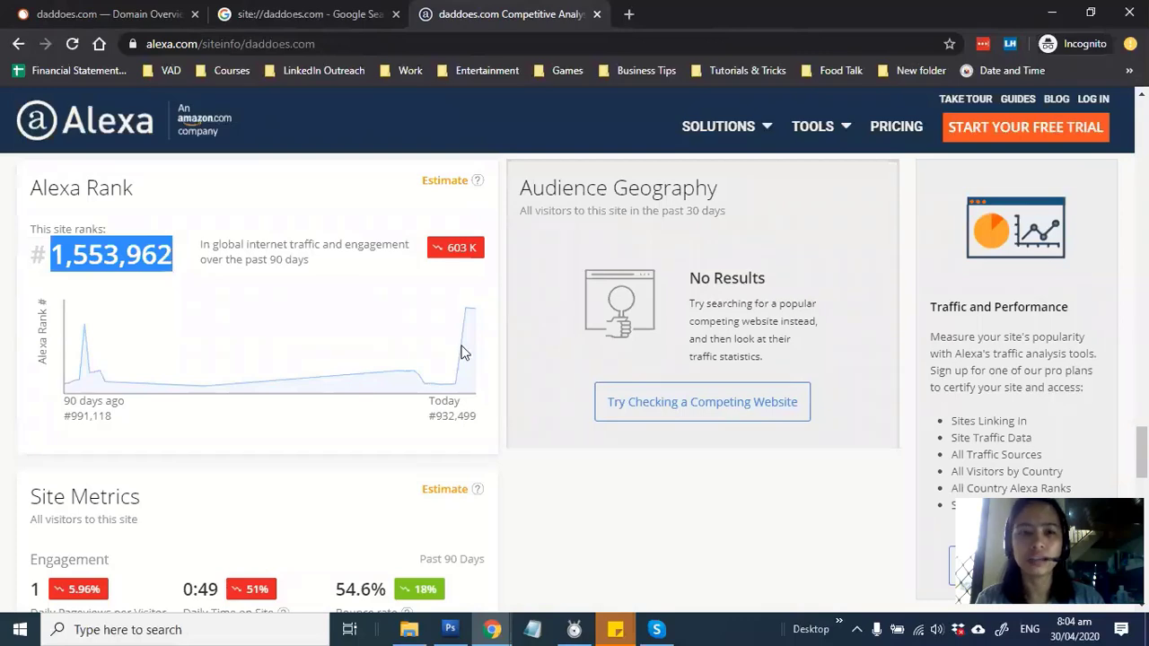
pyautogui.scroll(-2, 507, 364)
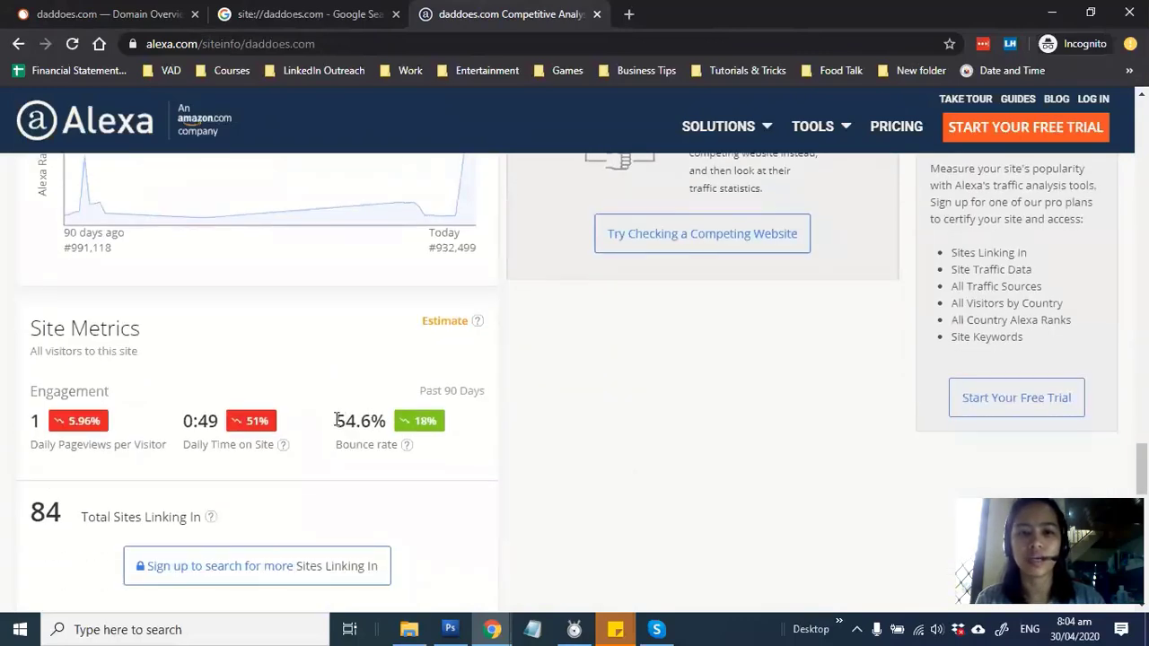
pyautogui.moveTo(337, 421); pyautogui.dragTo(383, 429)
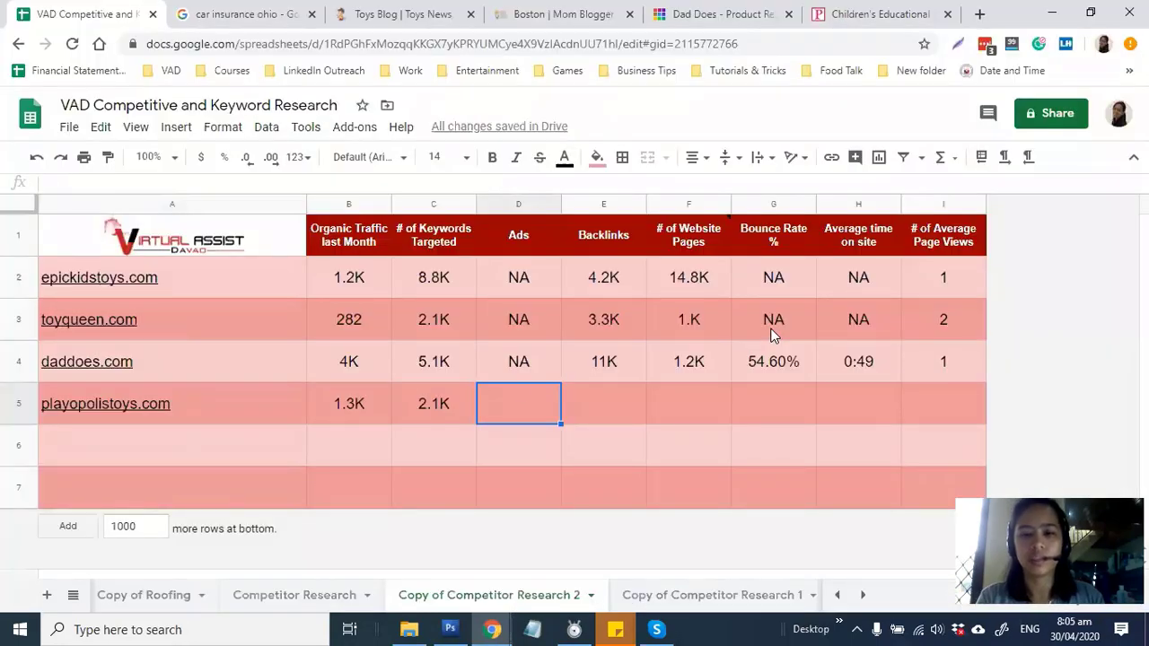
# Enter NA as playopolistoys.com's ads value and bring up its SEMrush overview
pyautogui.write('NA')
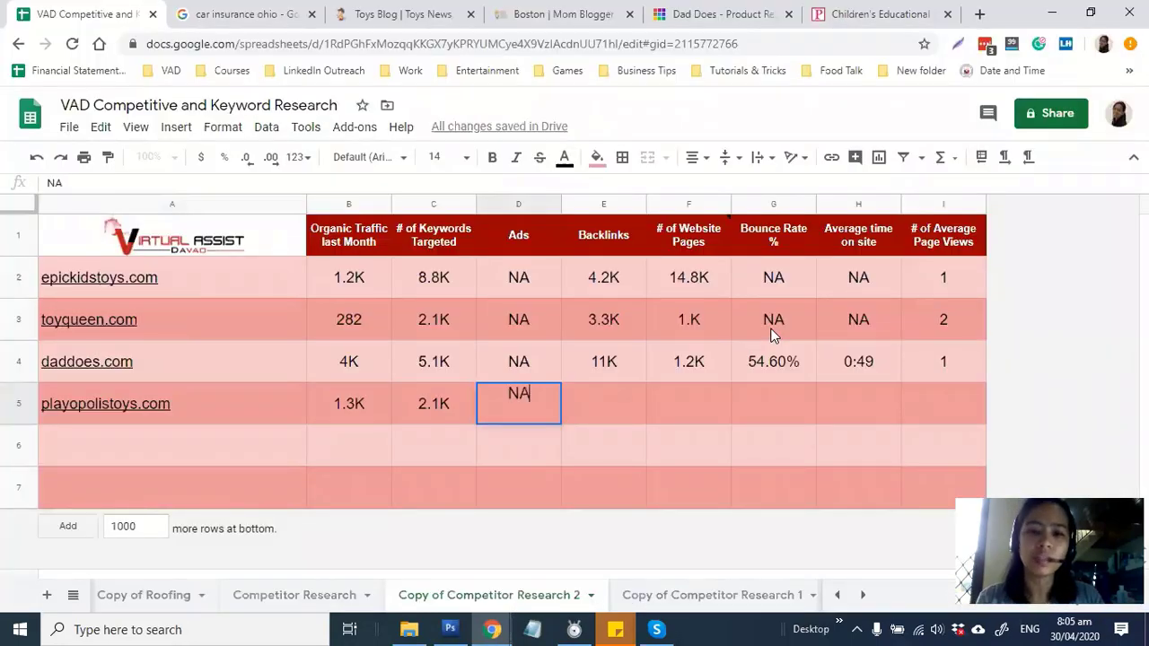
pyautogui.press('Tab')
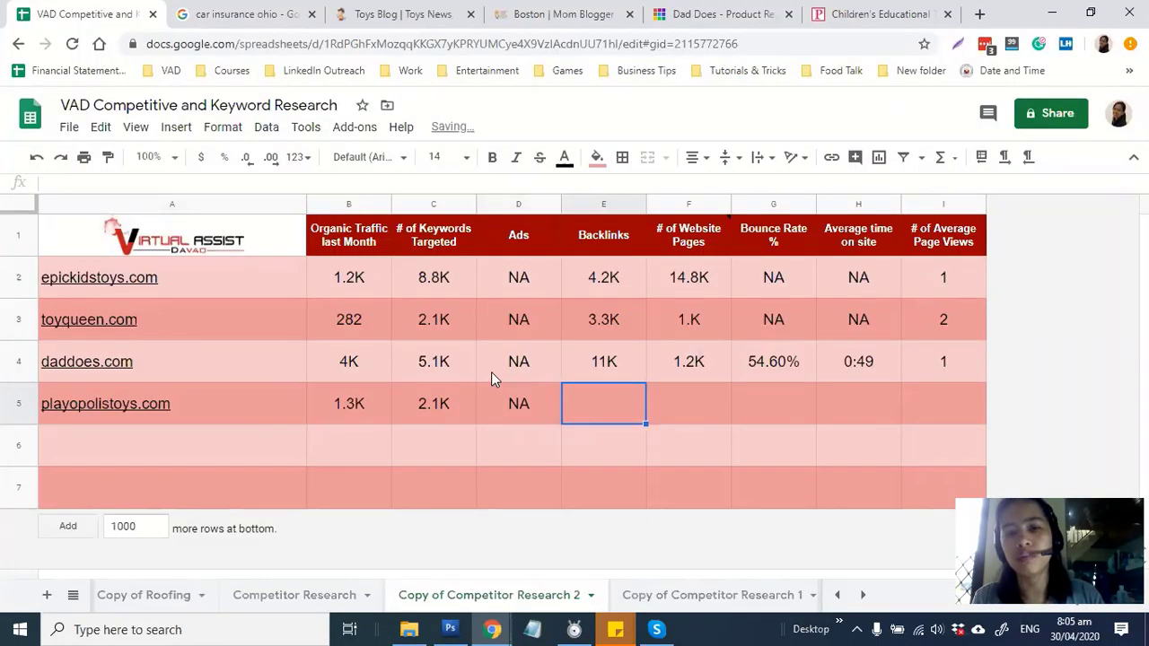
pyautogui.hotkey('alt', 'Tab')
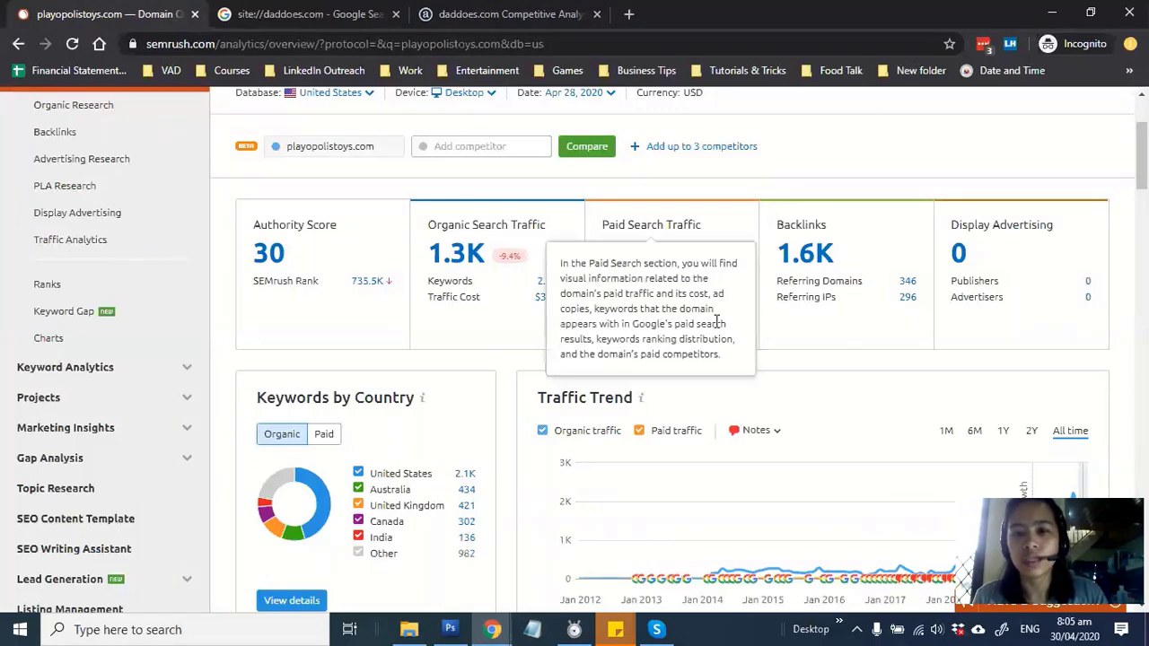
# Check playopolistoys.com's SEMrush overview cards, noting 1.6K backlinks, then go back to the sheet
pyautogui.moveTo(635, 231)
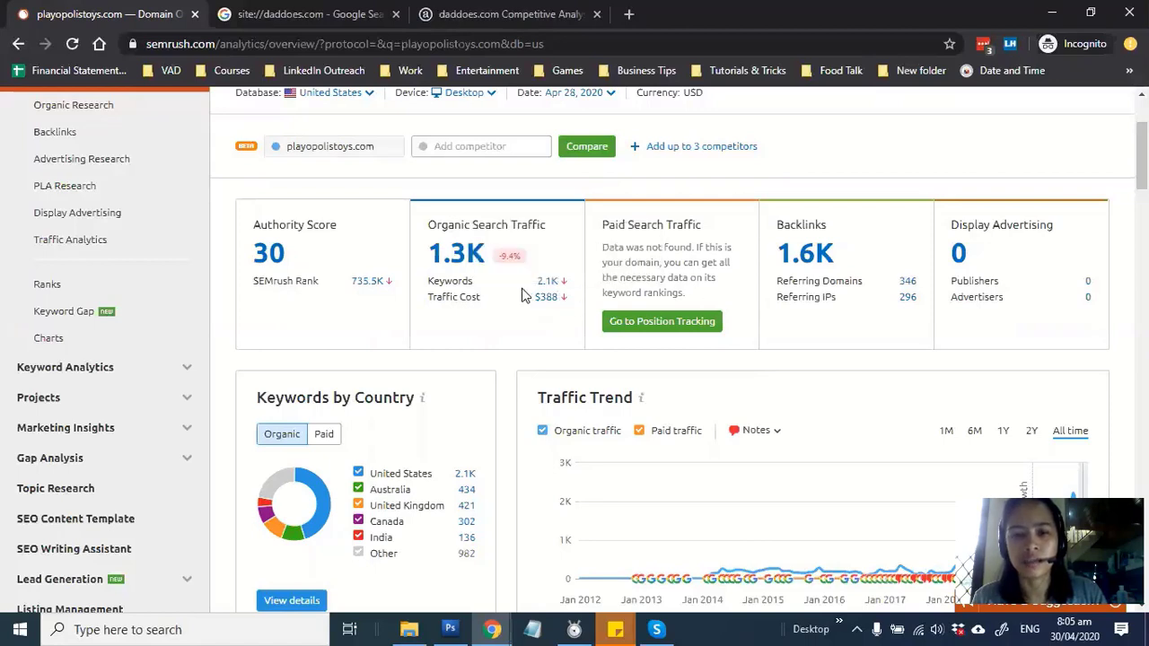
pyautogui.moveTo(564, 299)
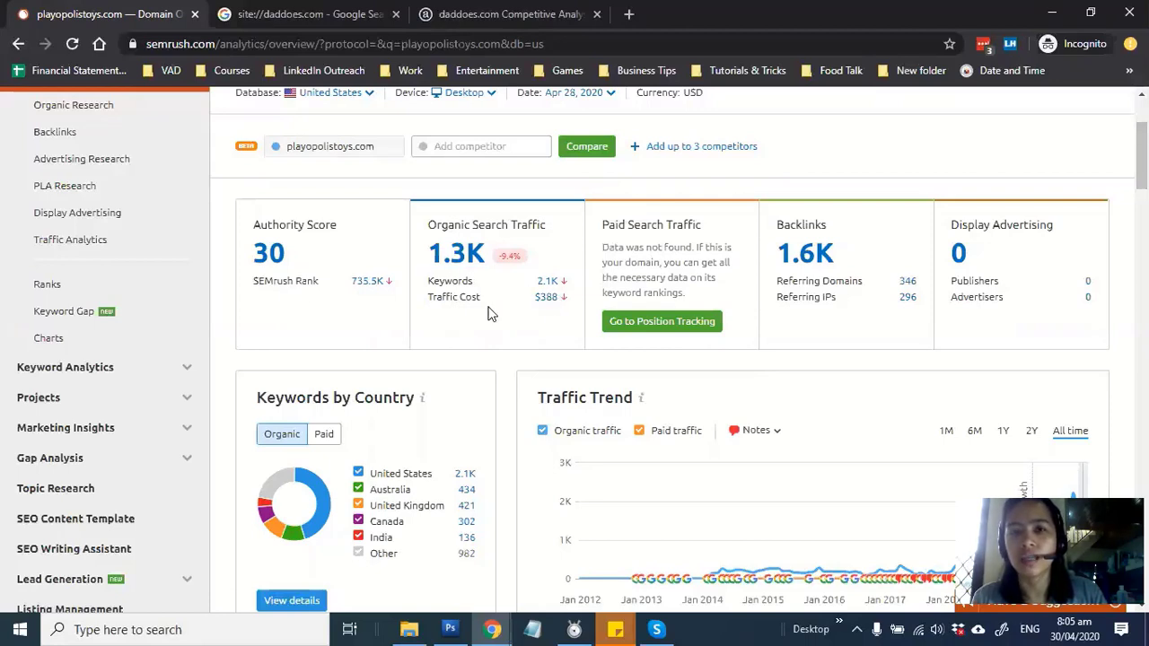
pyautogui.moveTo(458, 237)
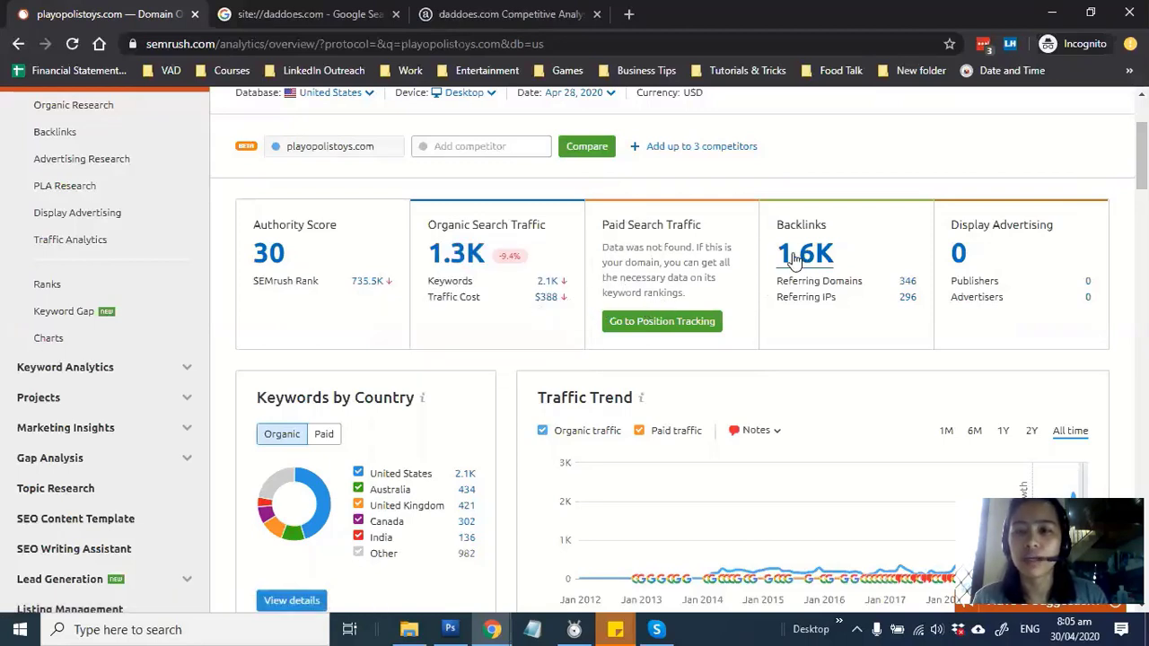
pyautogui.hotkey('alt', 'Tab')
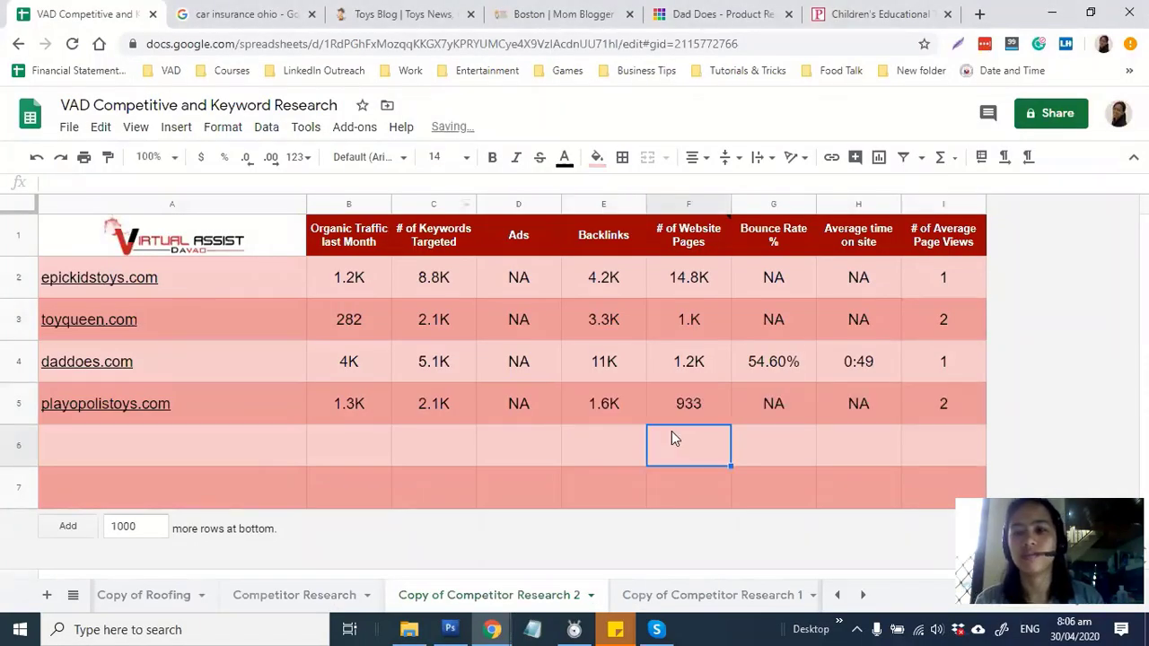
pyautogui.click(942, 363)
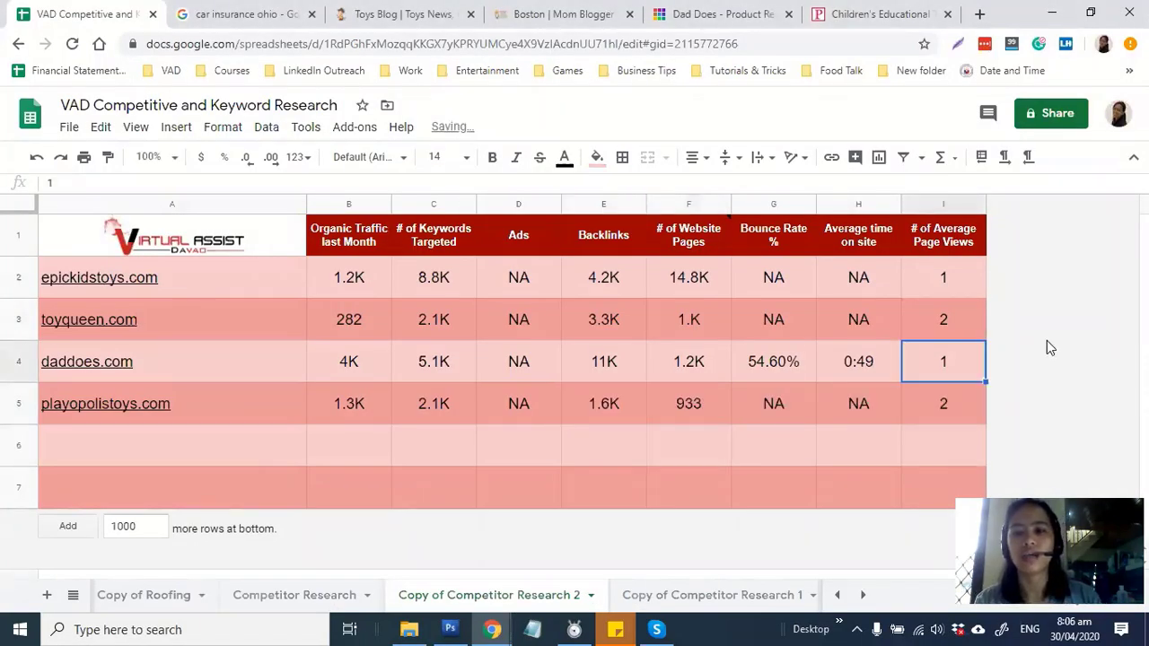
pyautogui.press('Up')
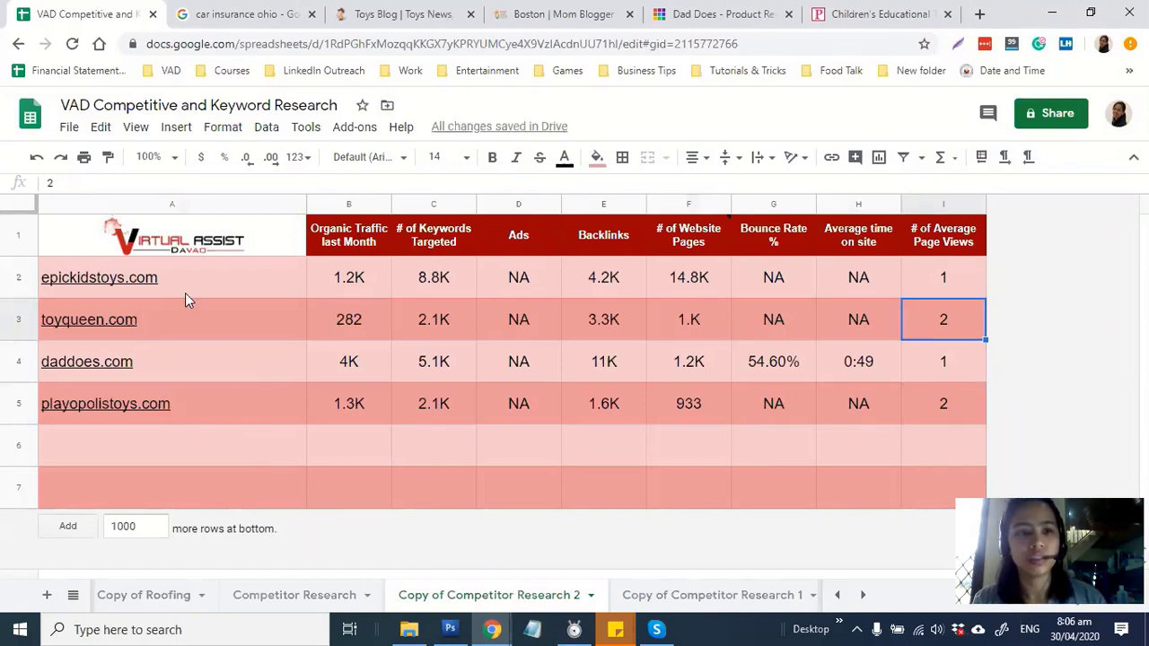
pyautogui.moveTo(269, 321); pyautogui.dragTo(273, 408)
pyautogui.moveTo(242, 278); pyautogui.dragTo(242, 411)
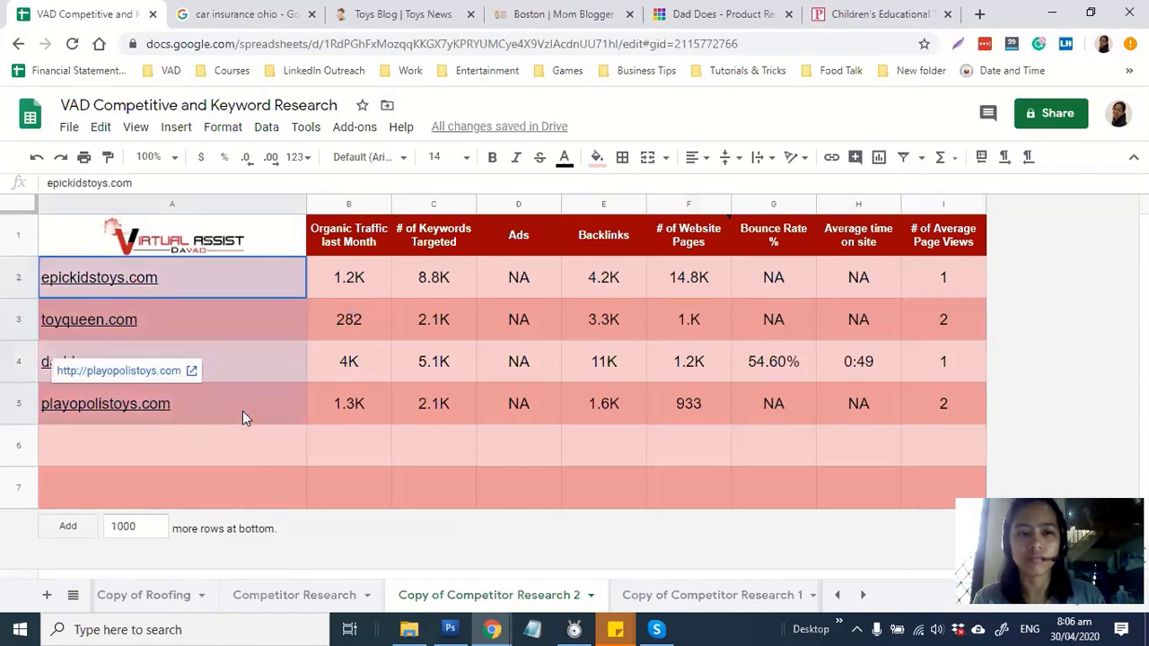
pyautogui.click(504, 395)
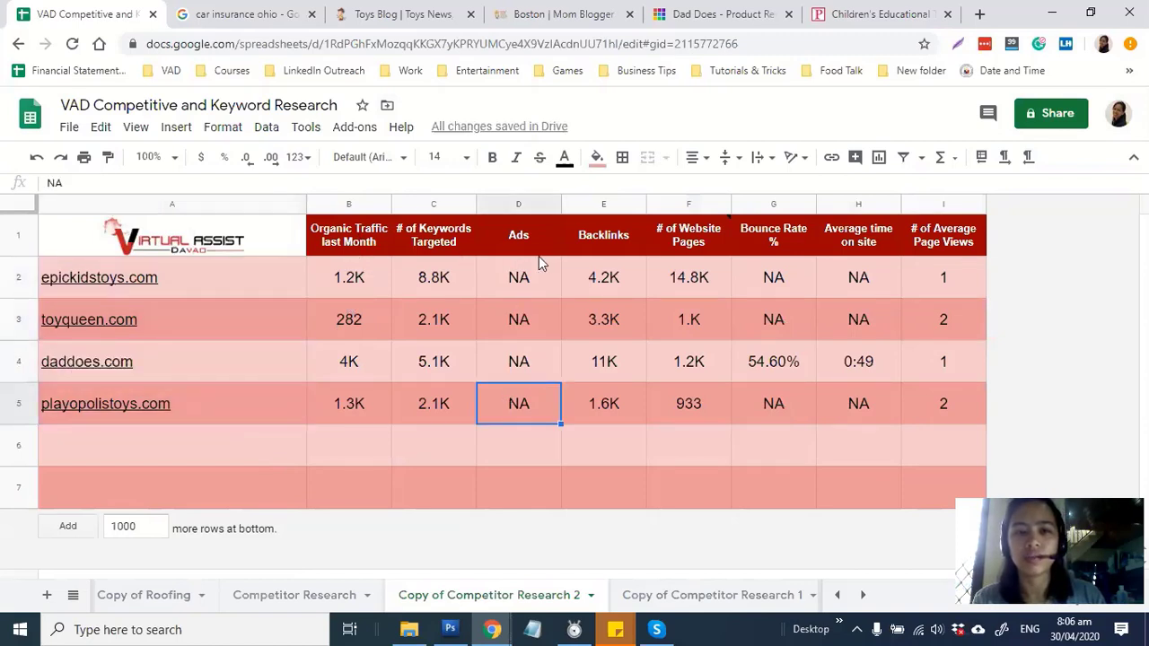
pyautogui.moveTo(533, 281); pyautogui.dragTo(506, 409)
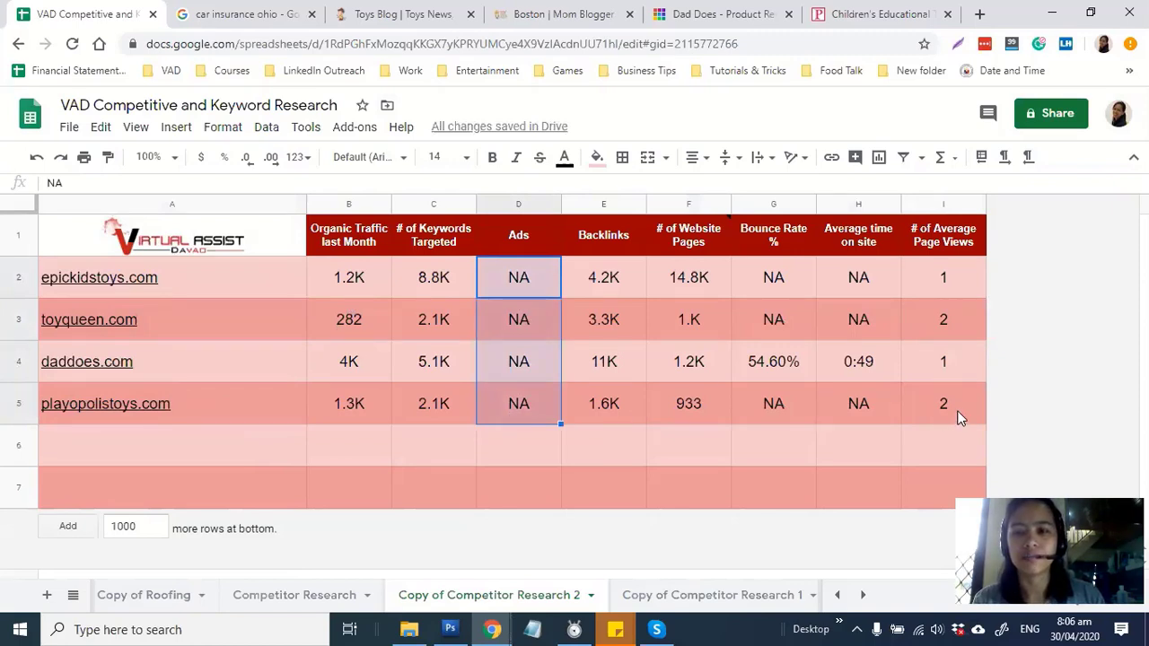
pyautogui.click(675, 283)
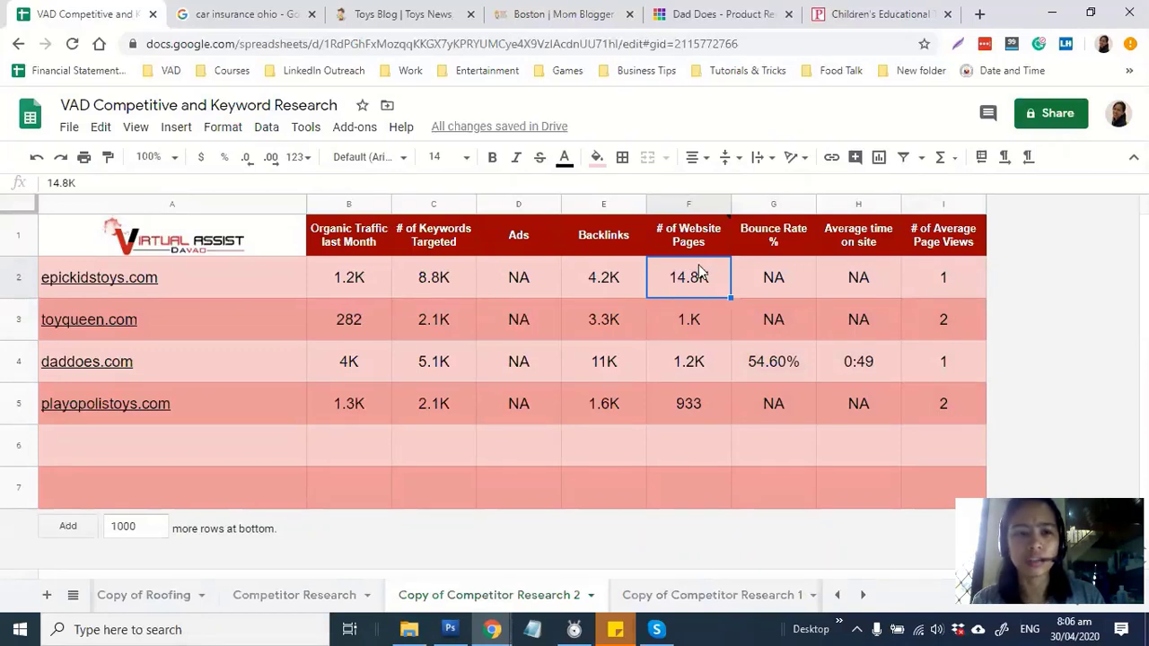
pyautogui.click(10, 274)
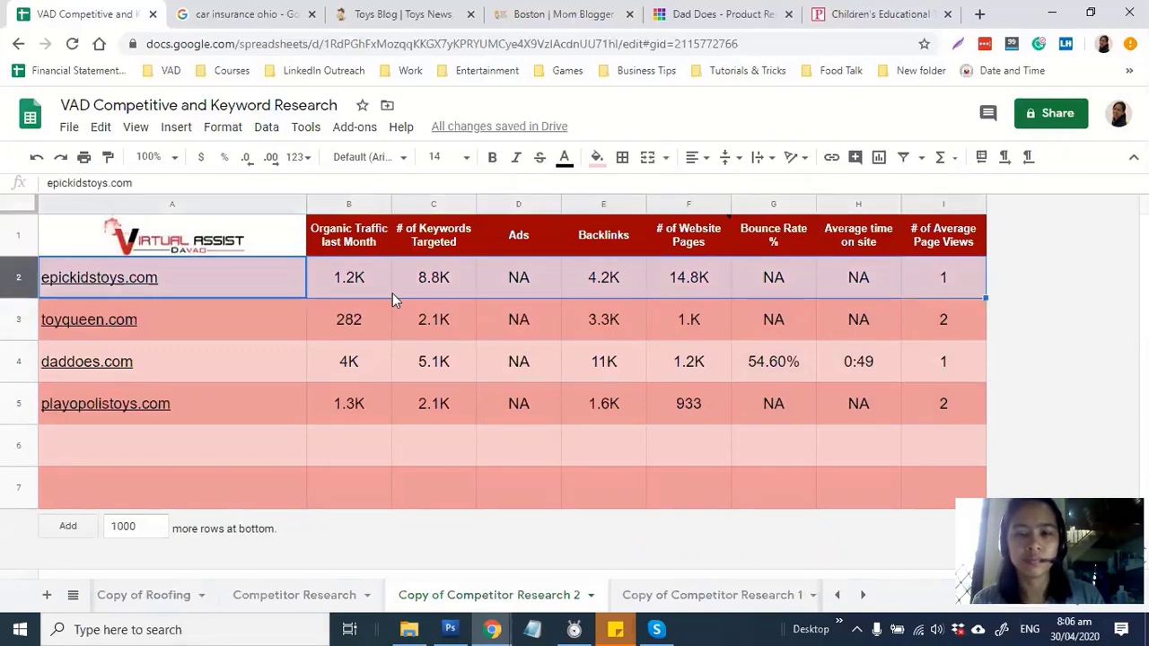
pyautogui.click(695, 325)
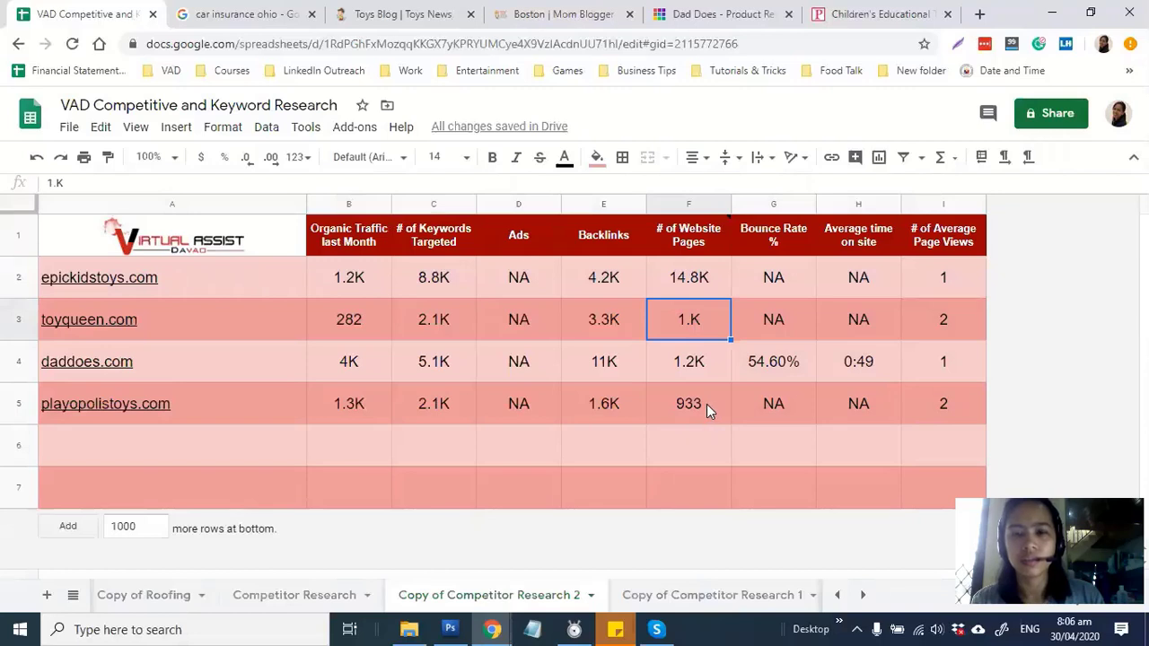
pyautogui.click(706, 404)
pyautogui.moveTo(446, 279); pyautogui.dragTo(449, 401)
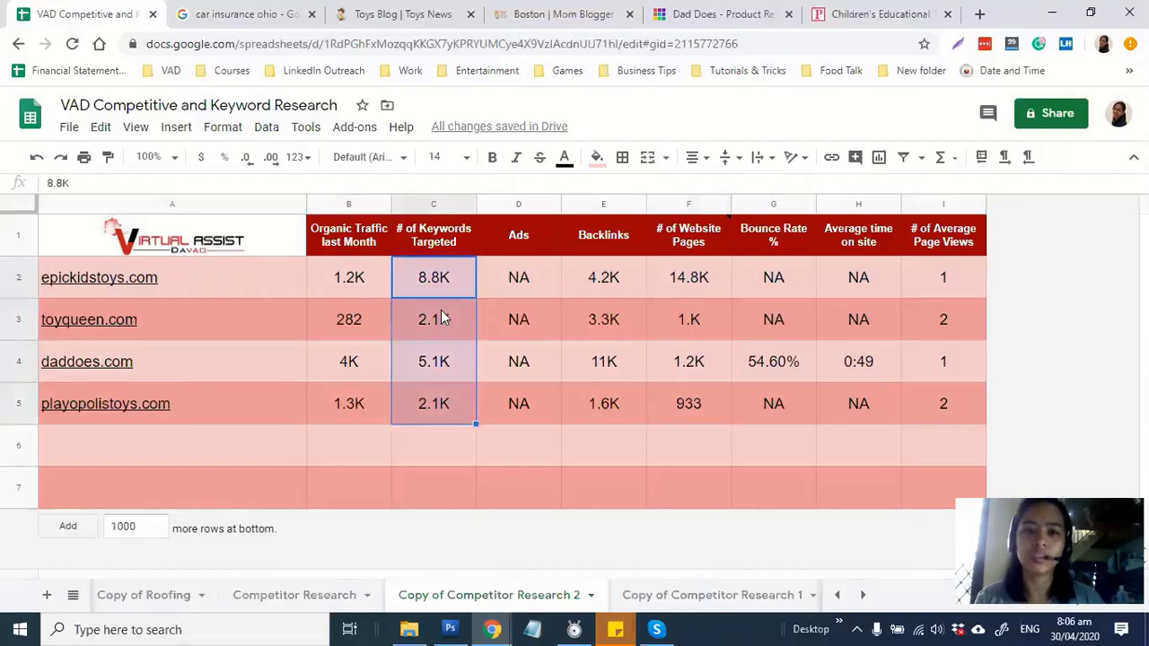
pyautogui.moveTo(492, 628)
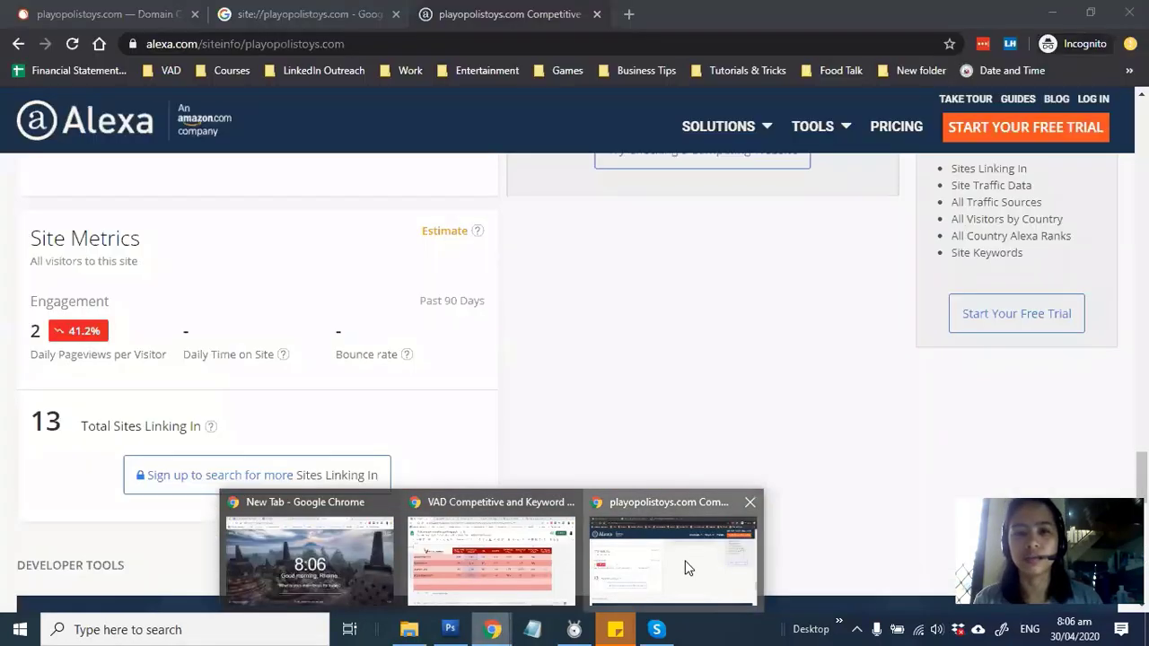
# Open the full Top Organic Keywords report for playopolistoys.com from the SEMrush domain overview
pyautogui.click(686, 567)
pyautogui.hotkey('ctrl', '1')
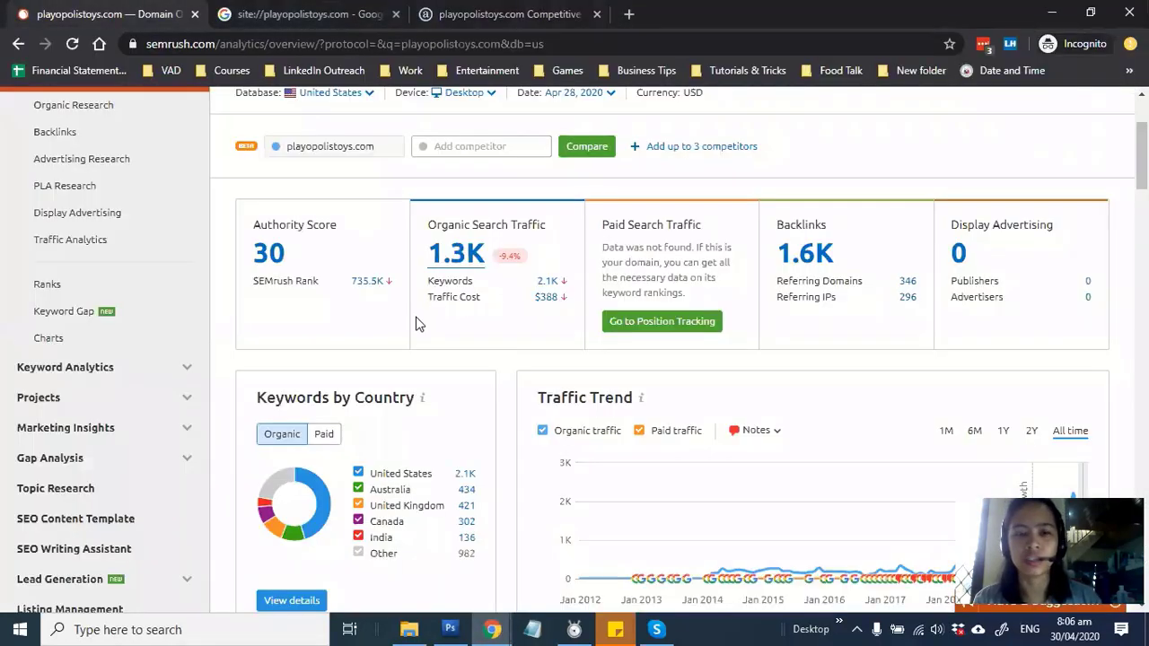
pyautogui.scroll(-7, 399, 372)
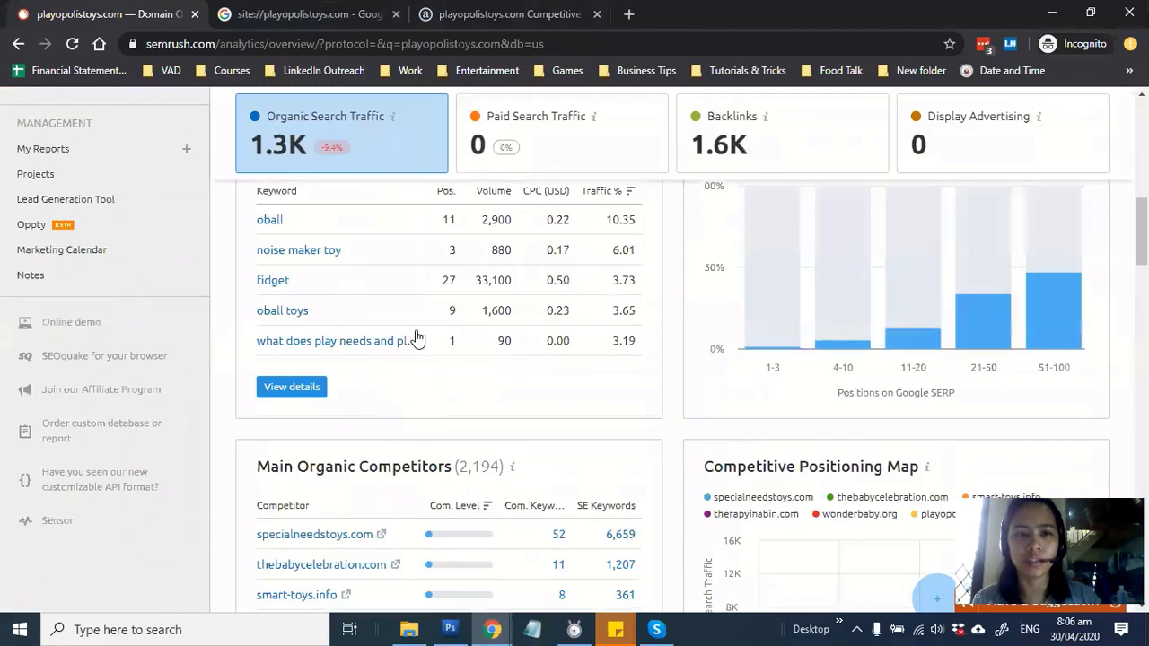
pyautogui.scroll(2, 296, 341)
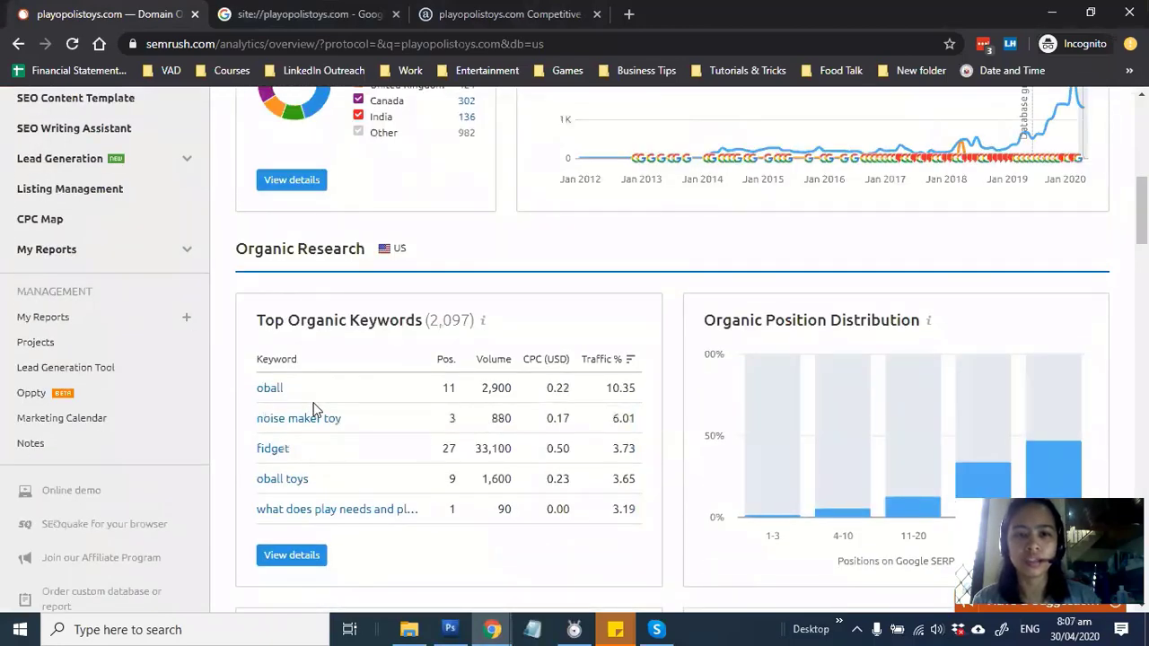
pyautogui.moveTo(485, 394); pyautogui.dragTo(500, 444)
pyautogui.click(465, 460)
pyautogui.scroll(-2, 423, 463)
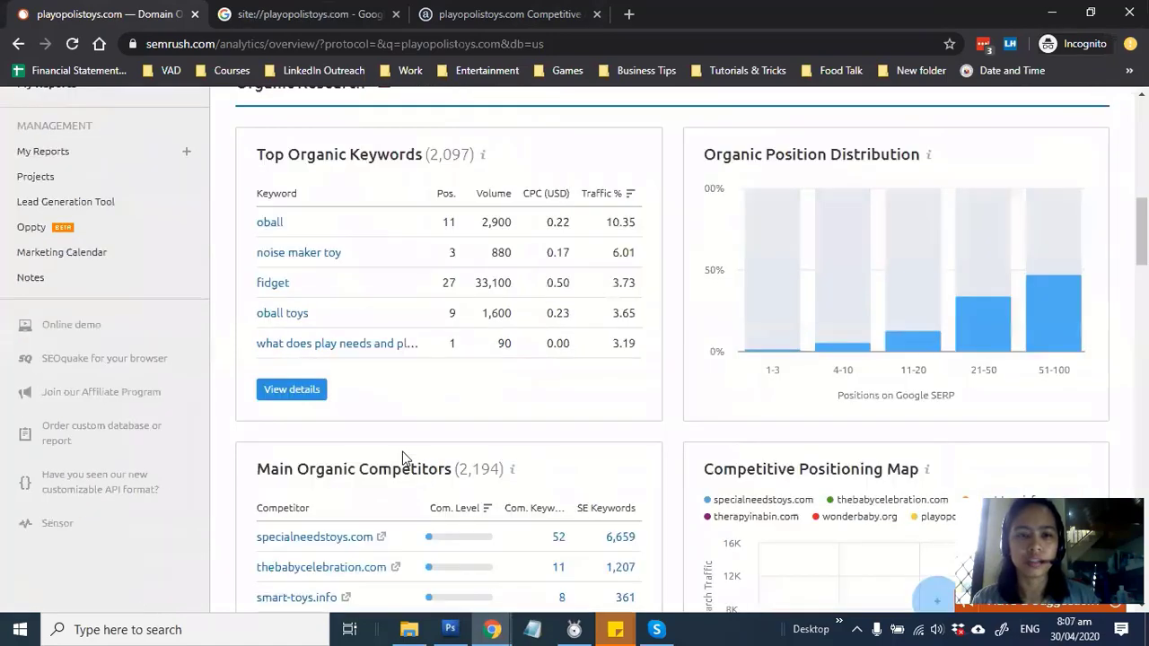
pyautogui.click(311, 388)
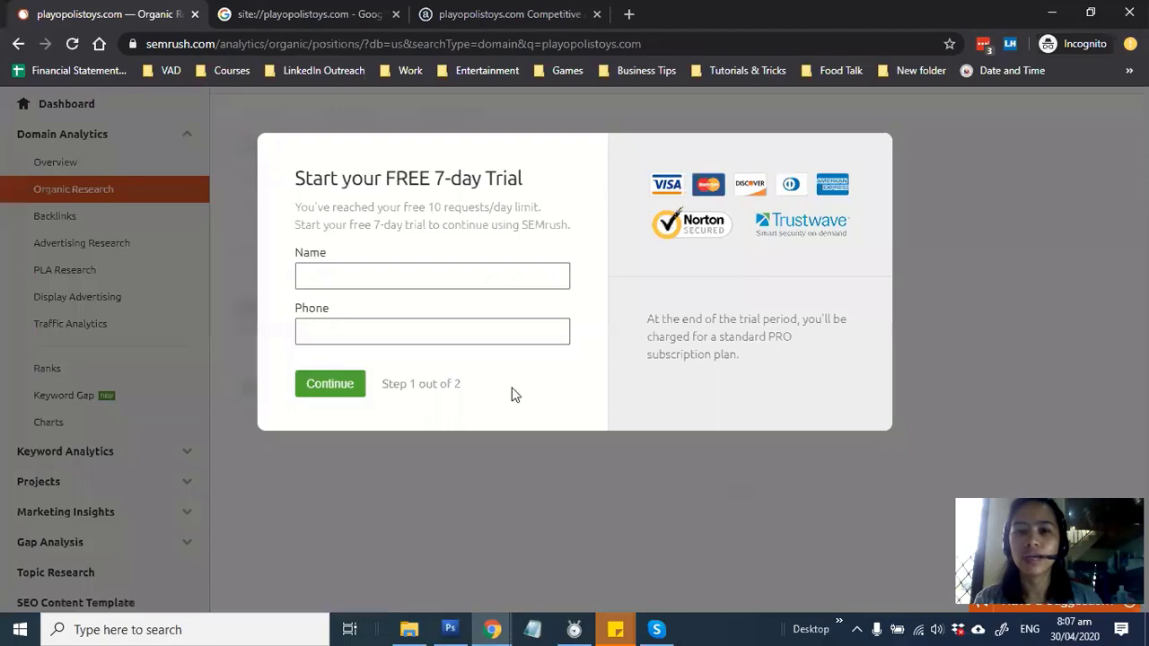
# Load the Ubersuggest site in a new browser tab
pyautogui.click(629, 14)
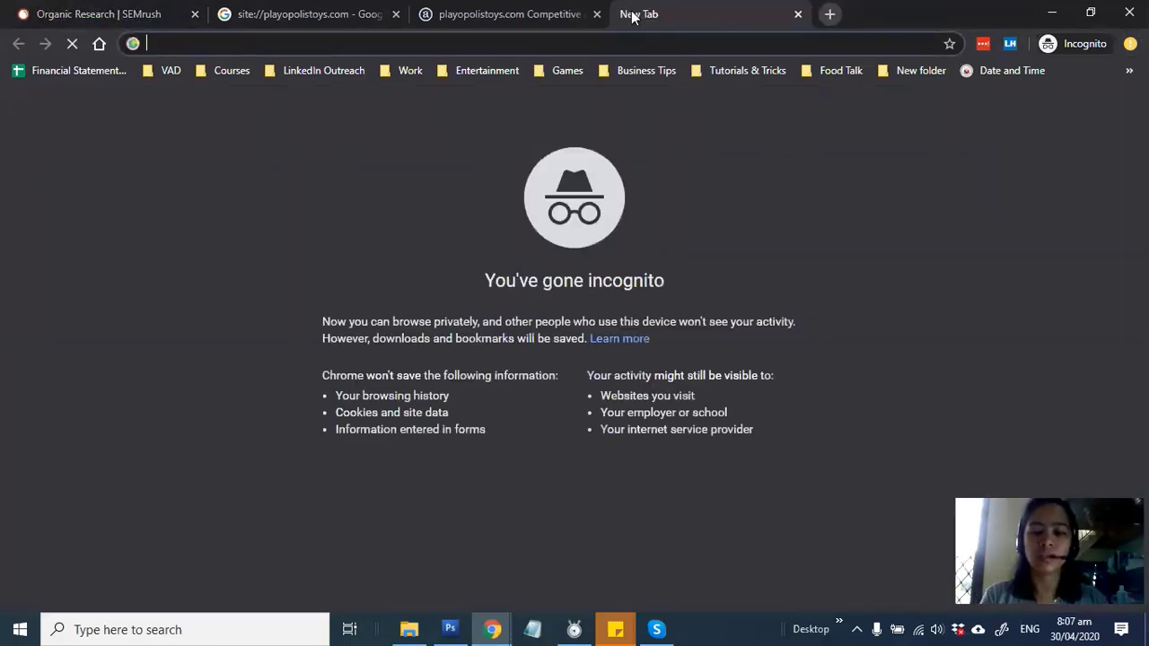
pyautogui.write('ube')
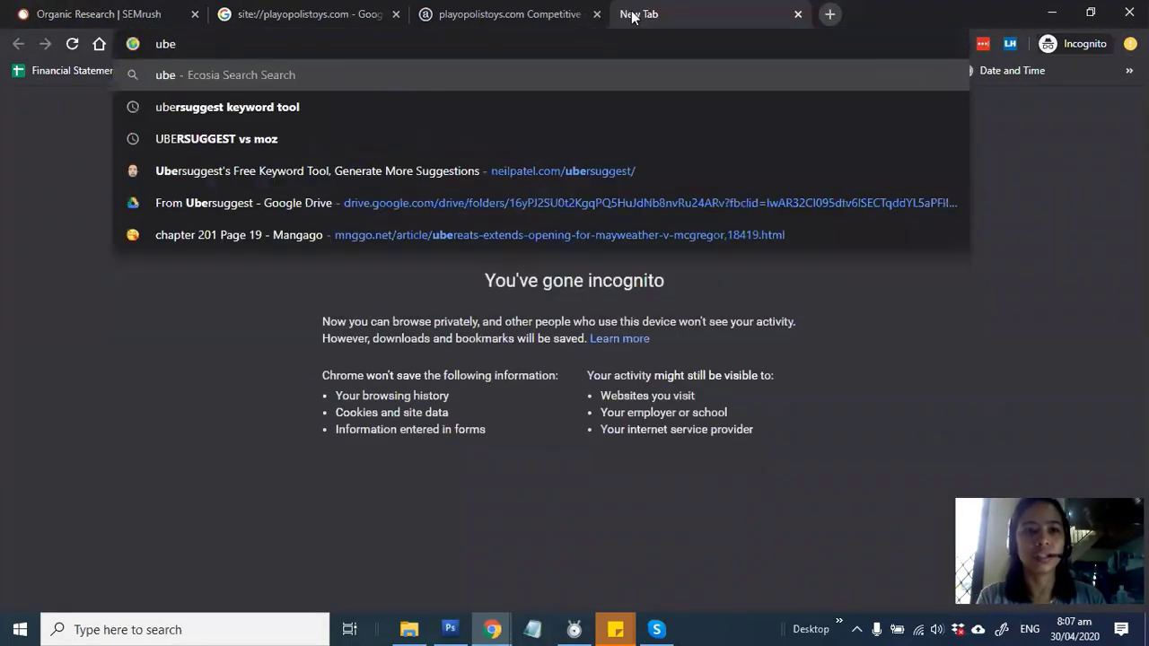
pyautogui.press('Down')
pyautogui.press('Down')
pyautogui.press('Down')
pyautogui.press('Return')
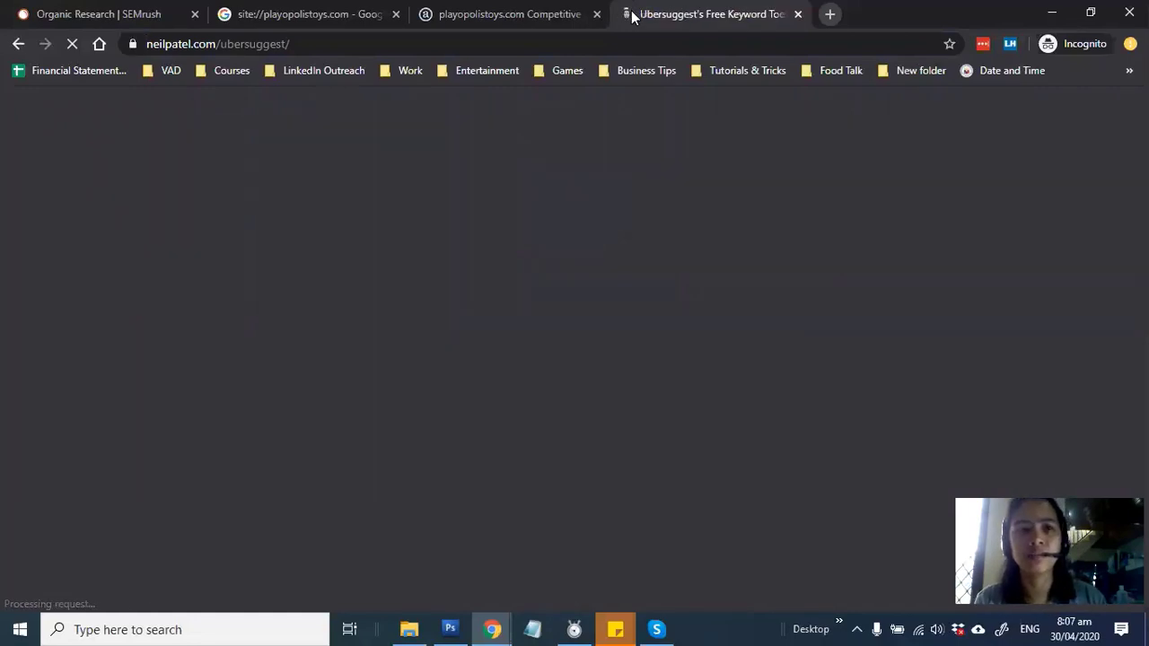
# Dismiss the quiz popup and search Ubersuggest for playopolistoys.com
pyautogui.click(386, 518)
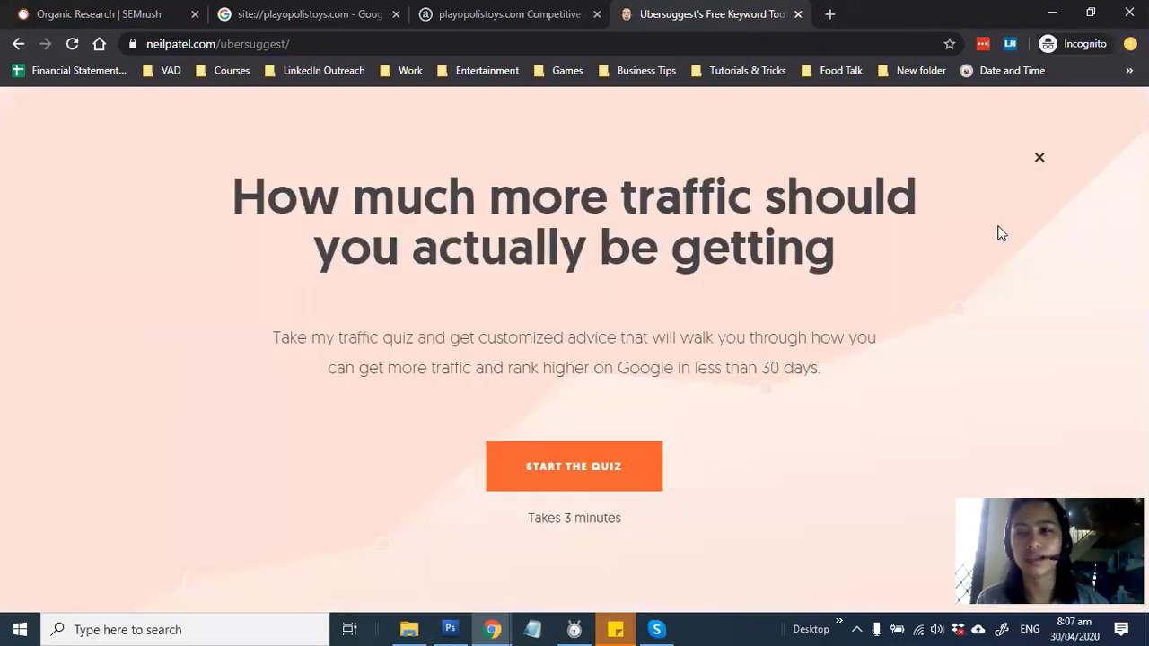
pyautogui.click(1039, 158)
pyautogui.write('playopolistoys.com')
pyautogui.scroll(-2, 879, 370)
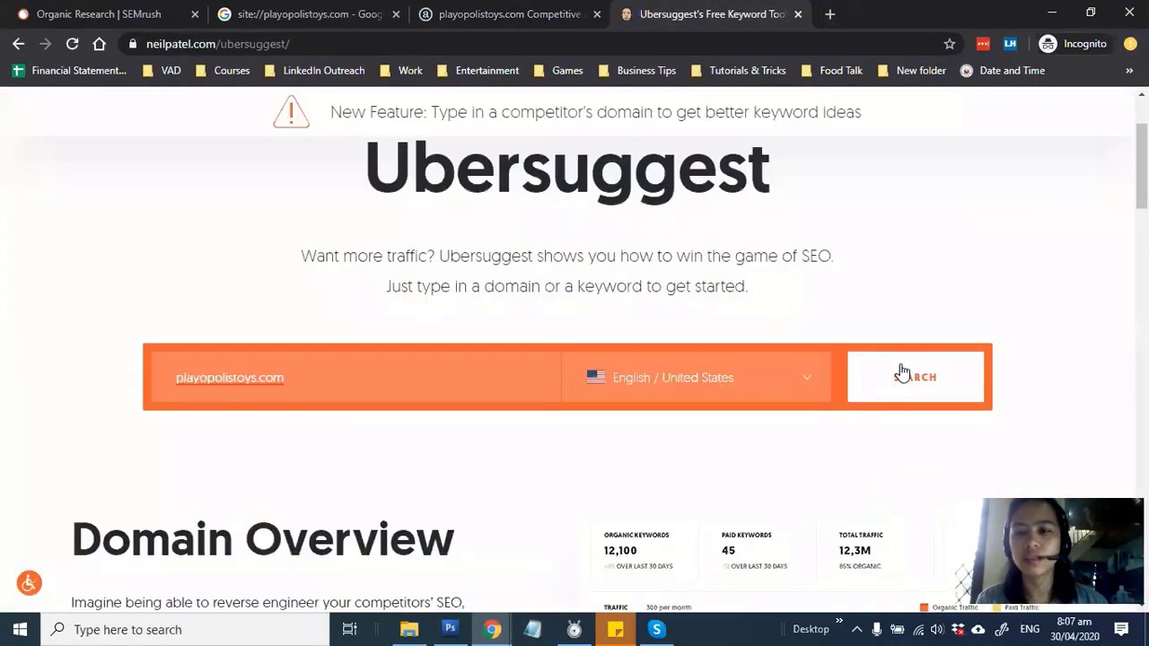
pyautogui.click(861, 372)
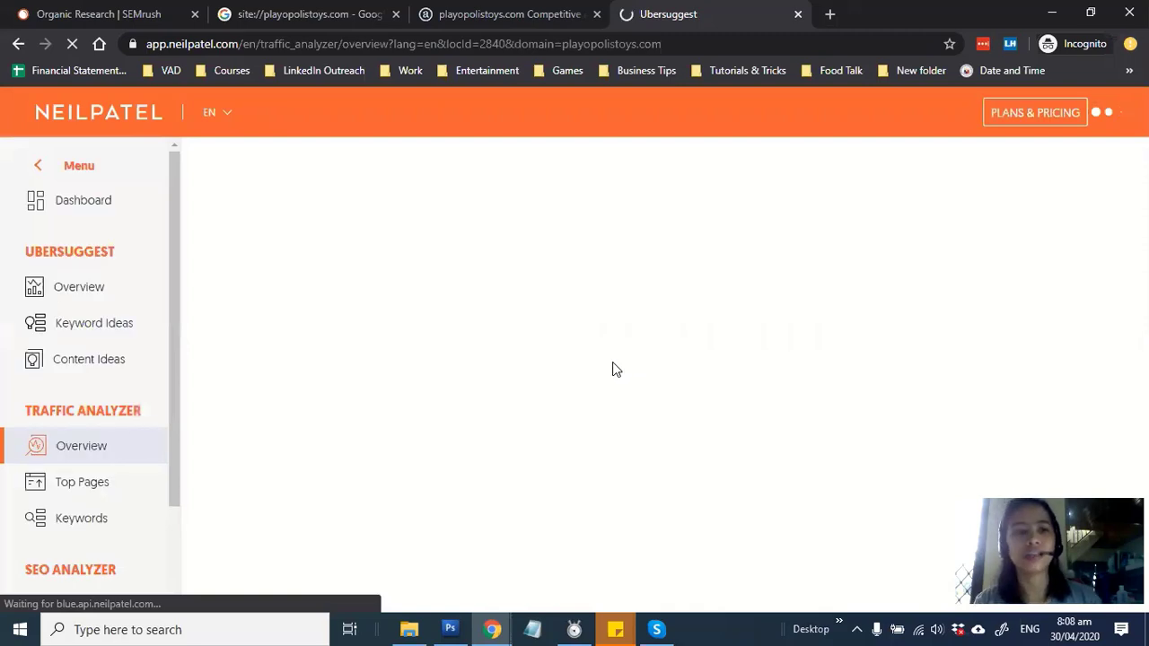
# Review playopolistoys.com's Top SEO Pages and SEO Keywords, then return to the VAD spreadsheet
pyautogui.scroll(-3, 624, 419)
pyautogui.scroll(-2, 502, 448)
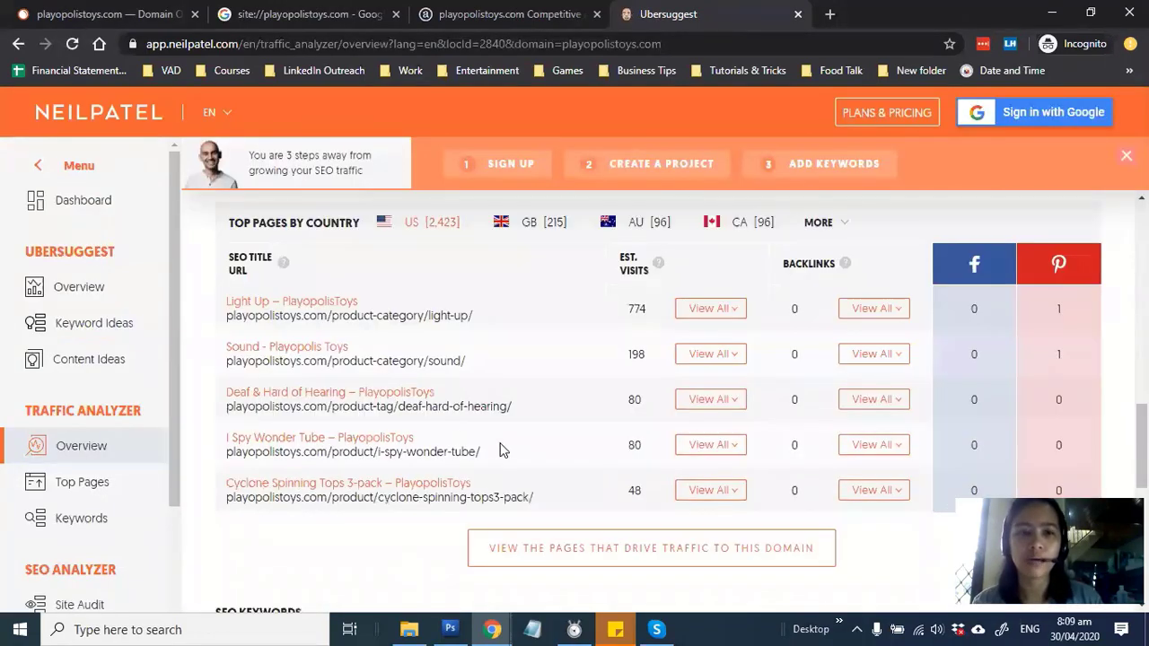
pyautogui.scroll(-5, 333, 316)
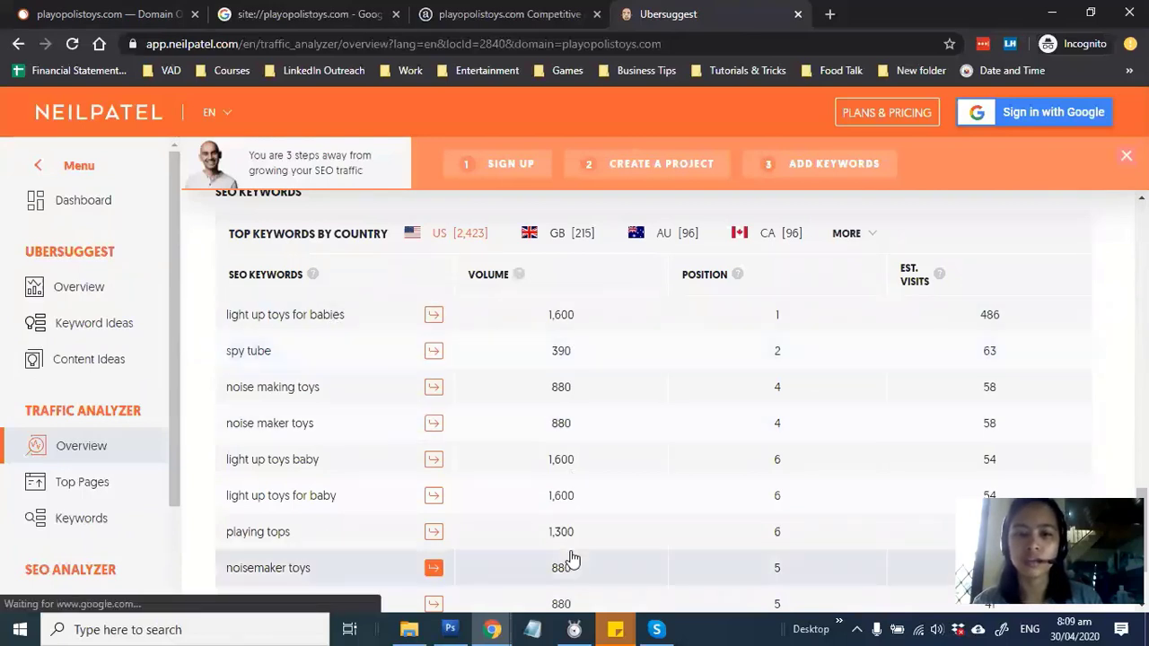
pyautogui.scroll(-1, 573, 552)
pyautogui.scroll(1, 738, 315)
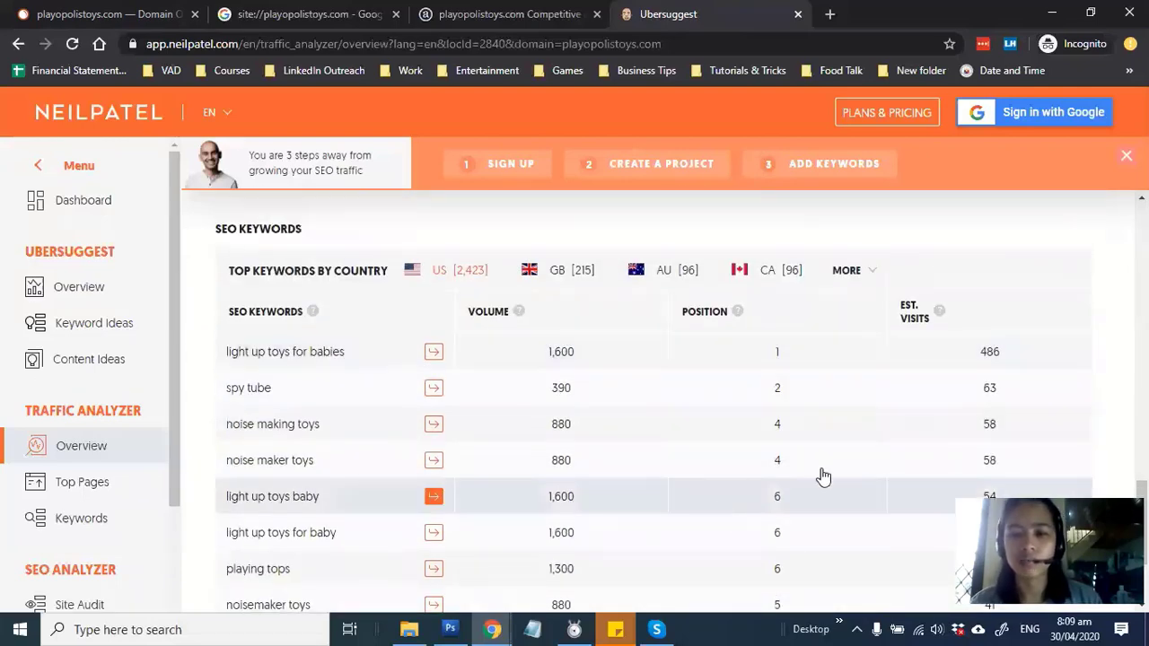
pyautogui.scroll(-1, 786, 544)
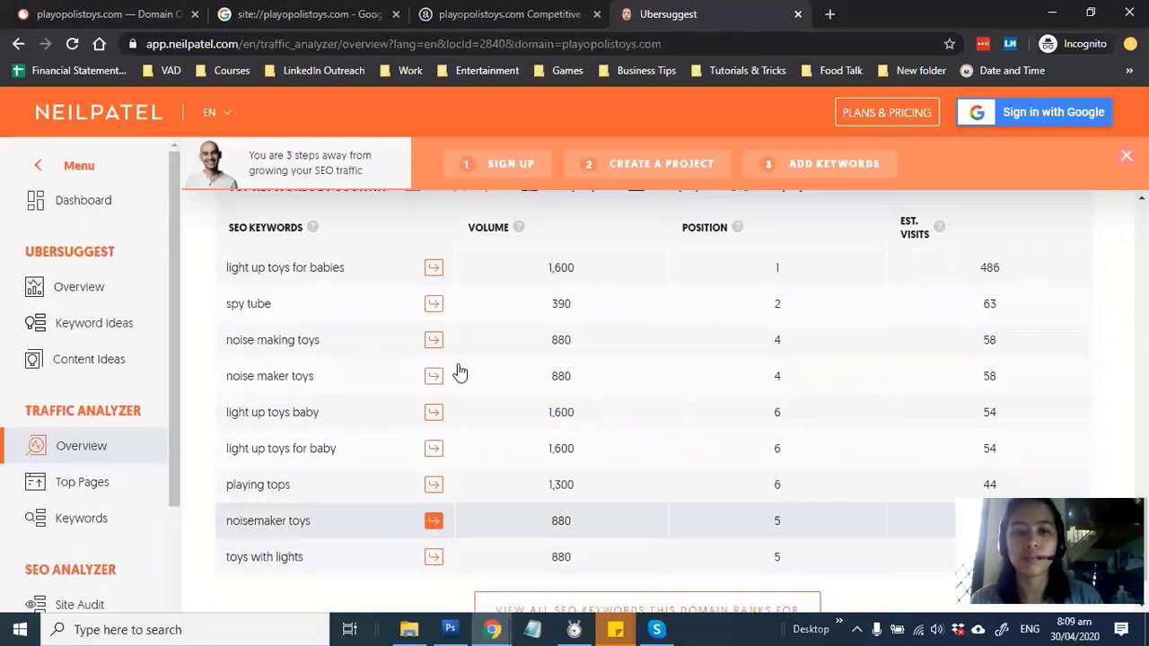
pyautogui.scroll(1, 505, 316)
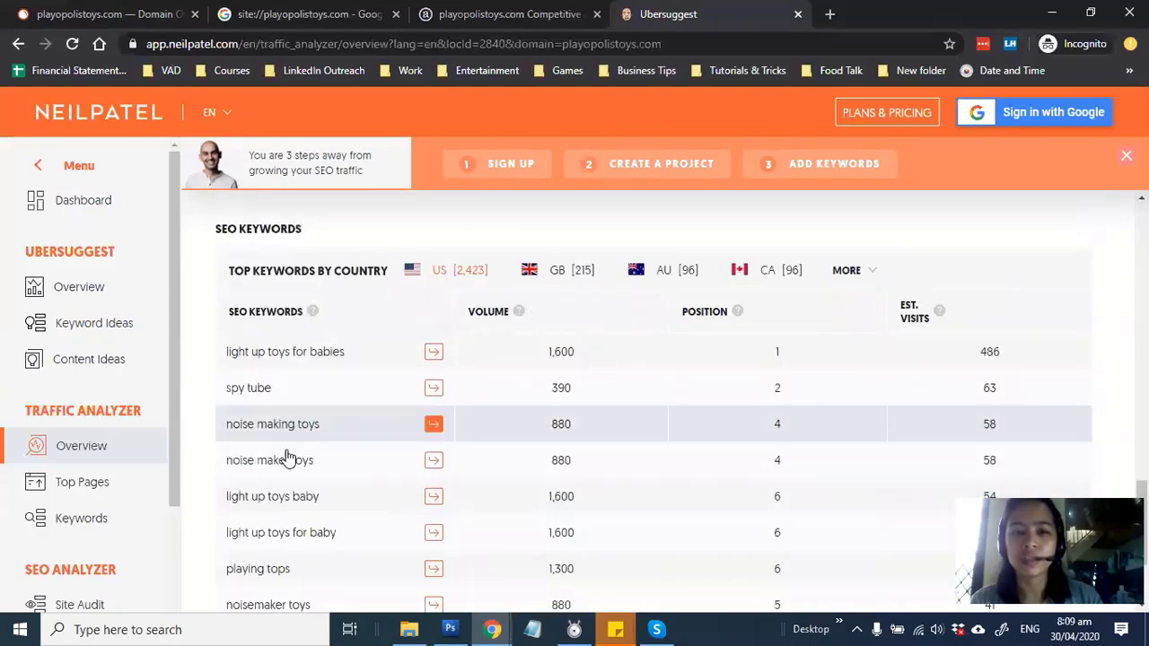
pyautogui.scroll(-1, 282, 459)
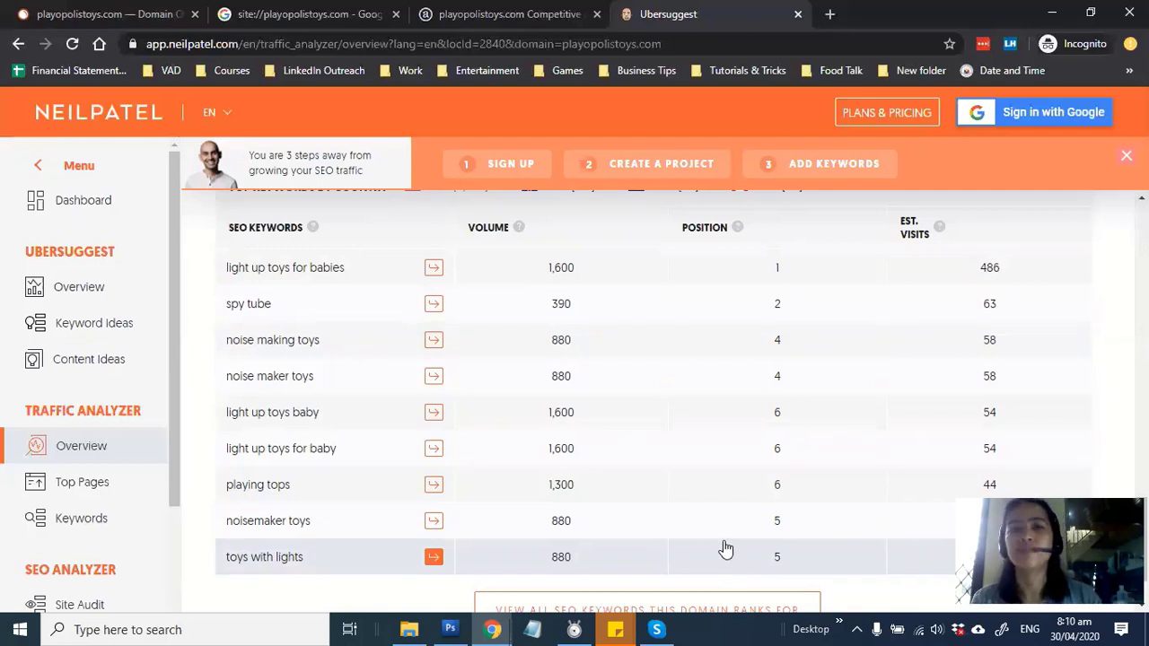
pyautogui.scroll(1, 725, 550)
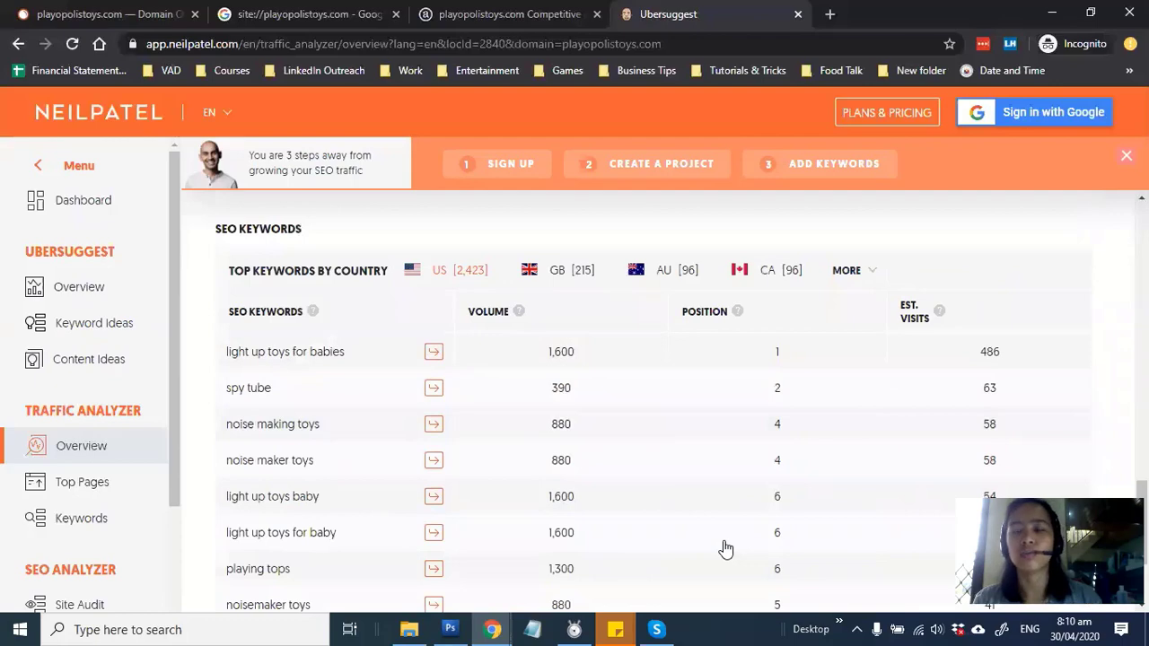
pyautogui.scroll(3, 722, 541)
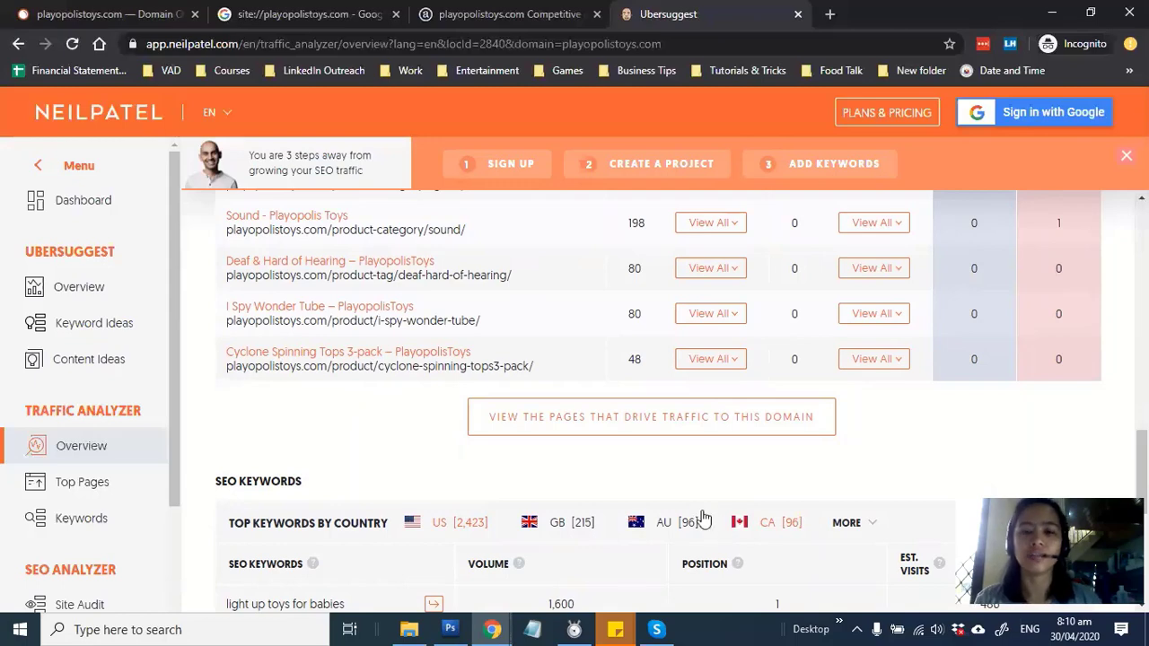
pyautogui.click(490, 628)
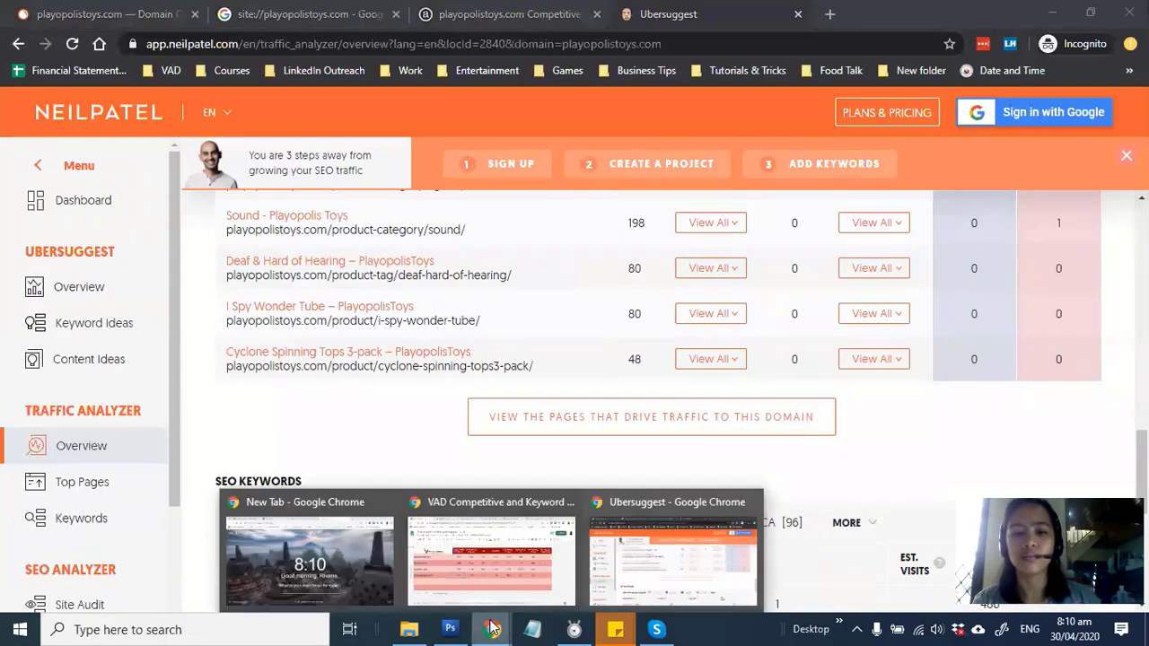
pyautogui.click(504, 557)
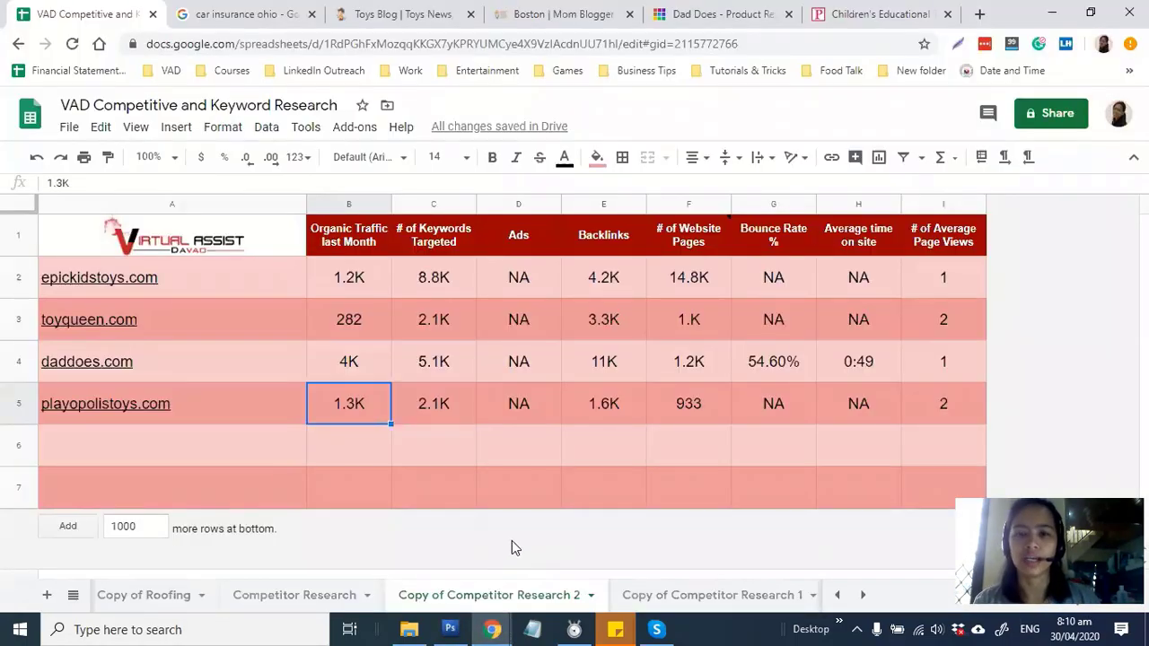